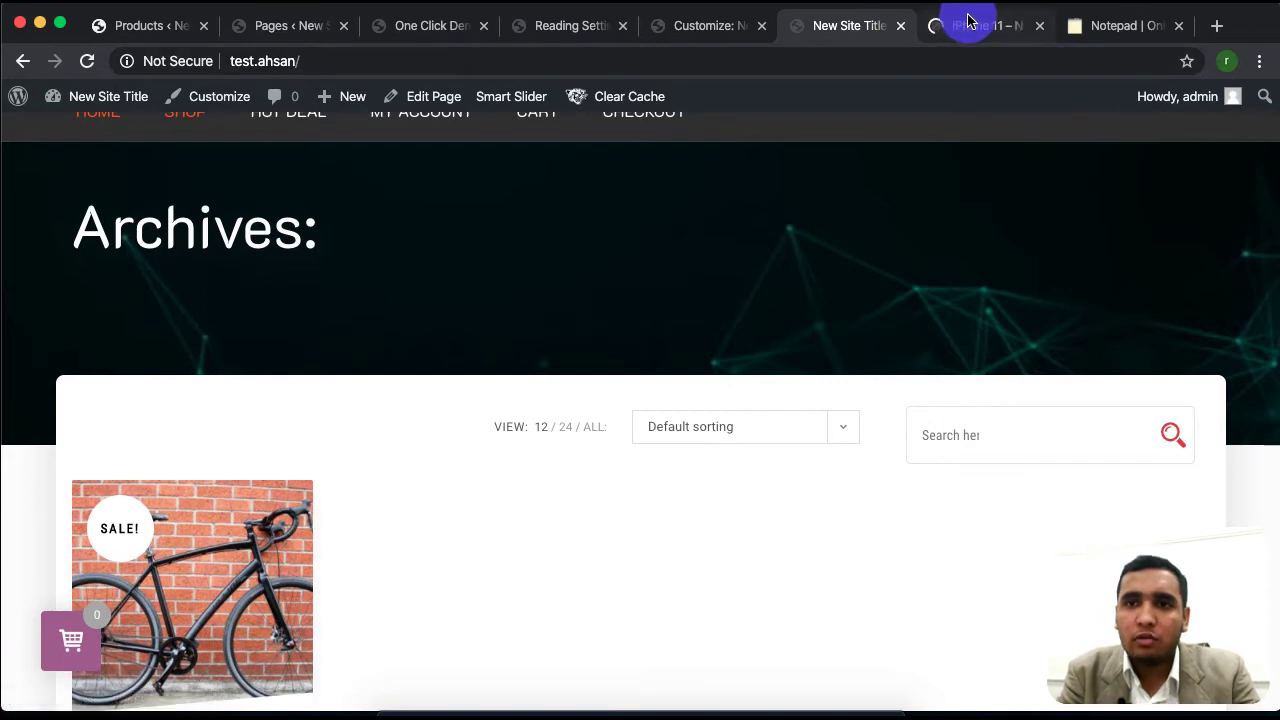
Add the iPhone 11 product to the cart with a quantity of 3 and open the cart page
scroll(494, 567, "down", 10)
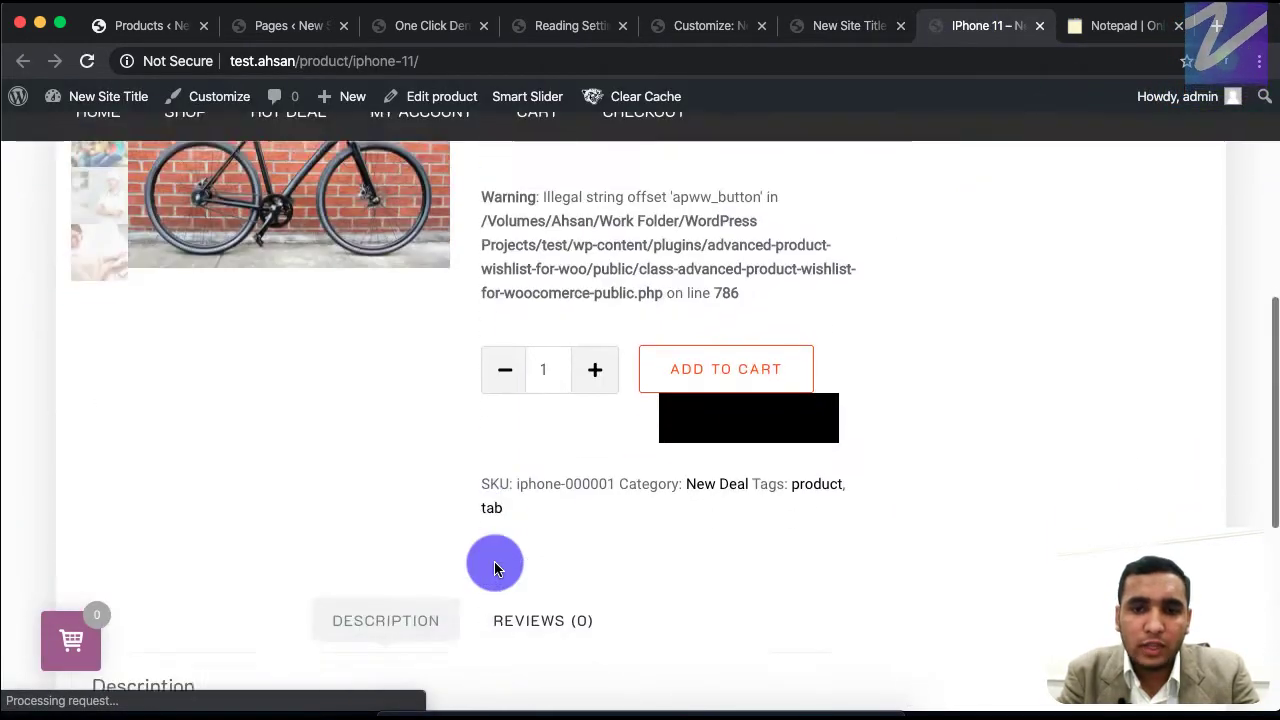
left_click(604, 352)
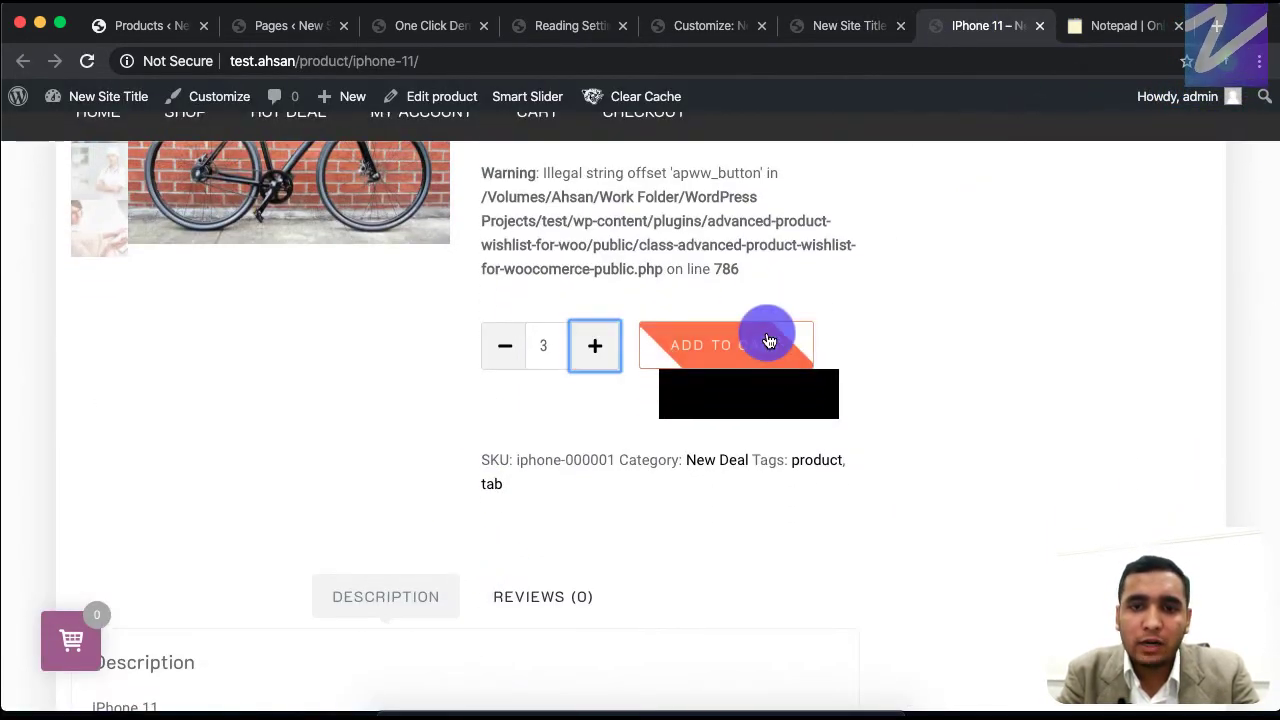
left_click(766, 336)
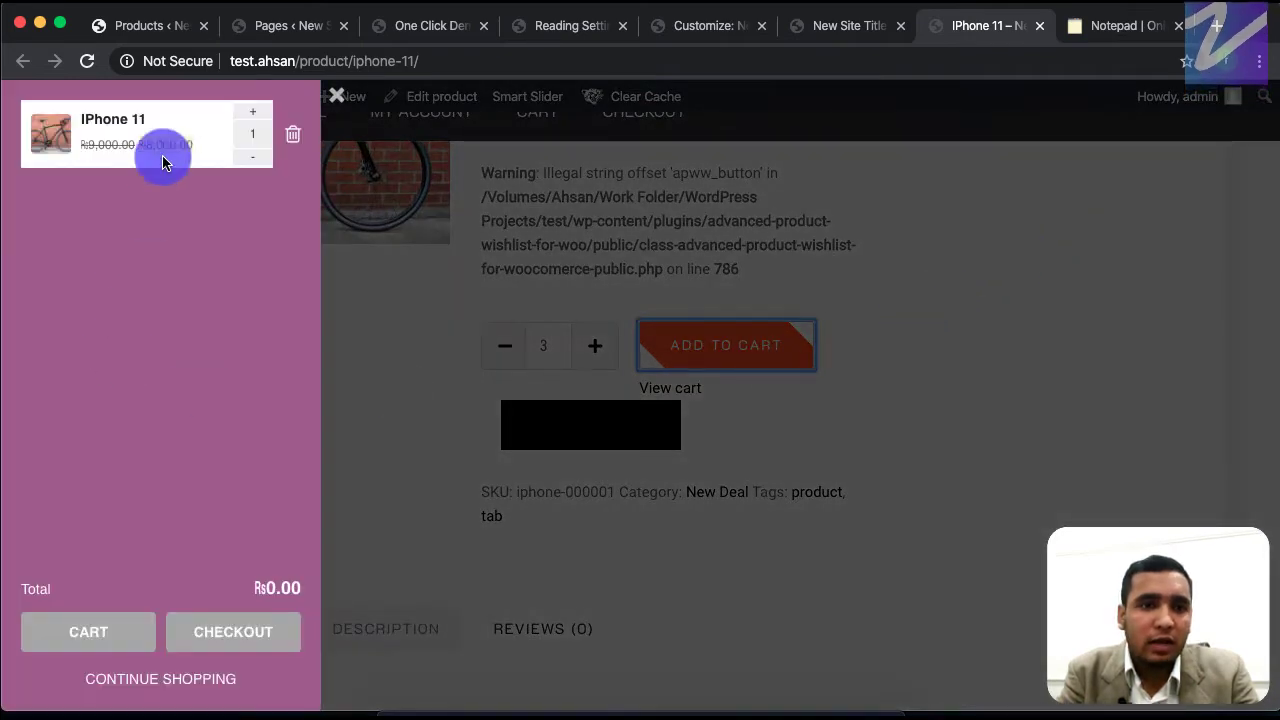
left_click(97, 632)
scroll(406, 451, "down", 5)
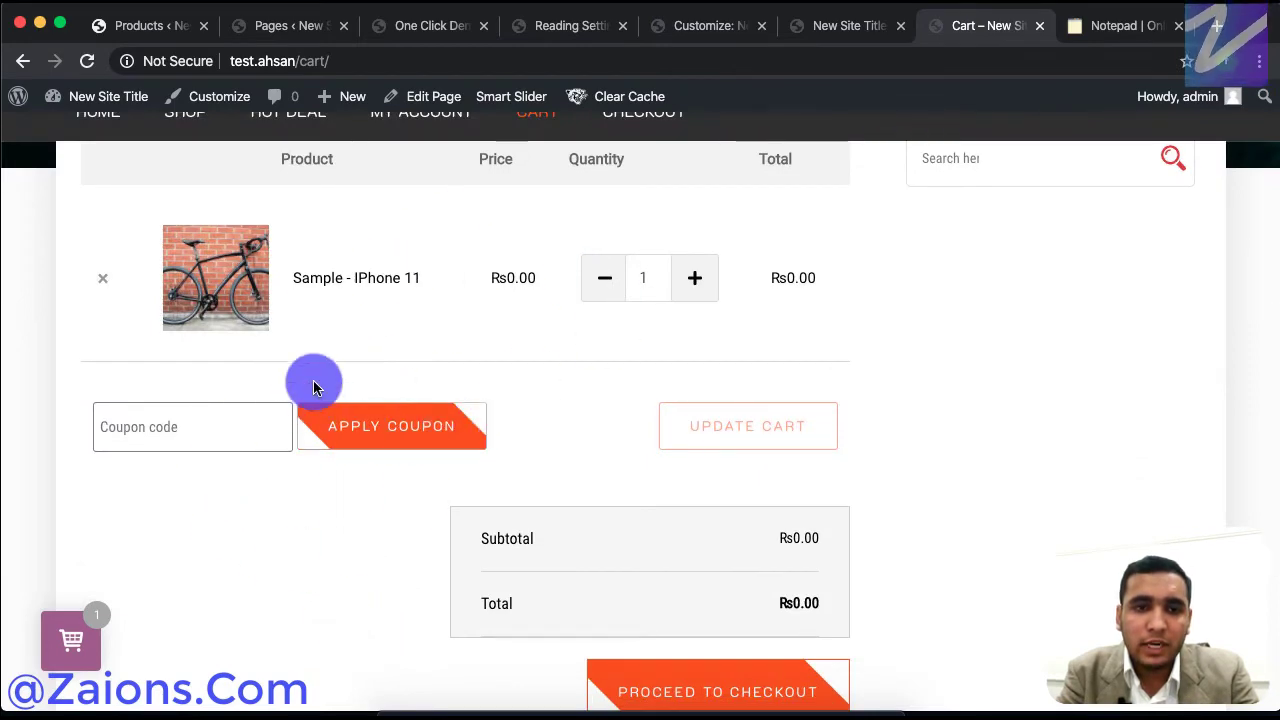
scroll(240, 320, "up", 5)
scroll(337, 458, "down", 4)
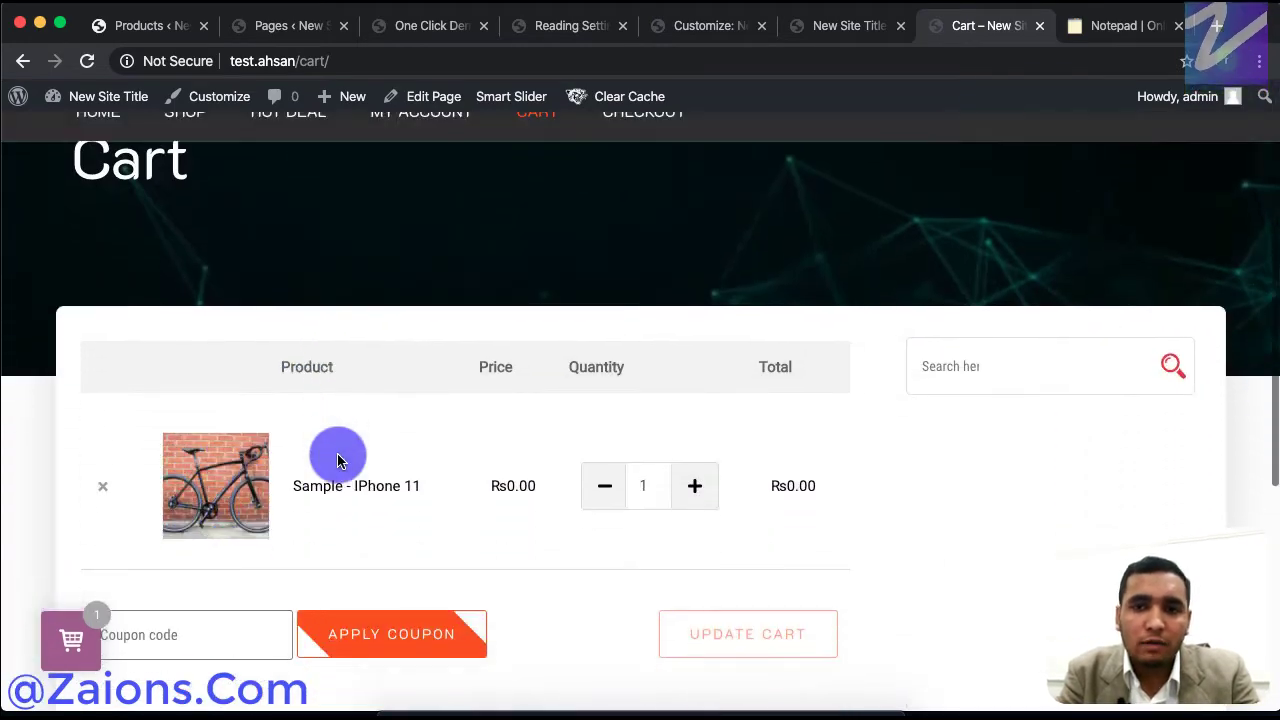
Narrow the browser window to phone width and examine the cart page's mobile layout
left_click_drag(1276, 279, 350, 288)
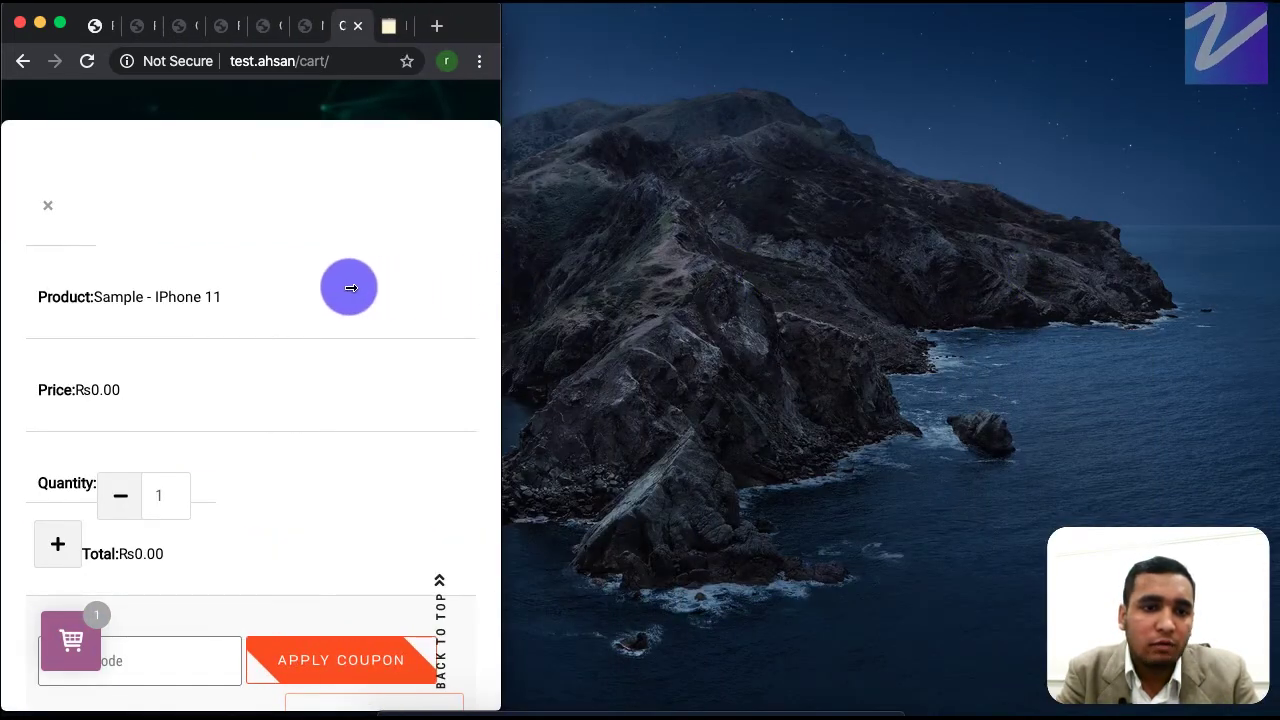
scroll(266, 474, "down", 10)
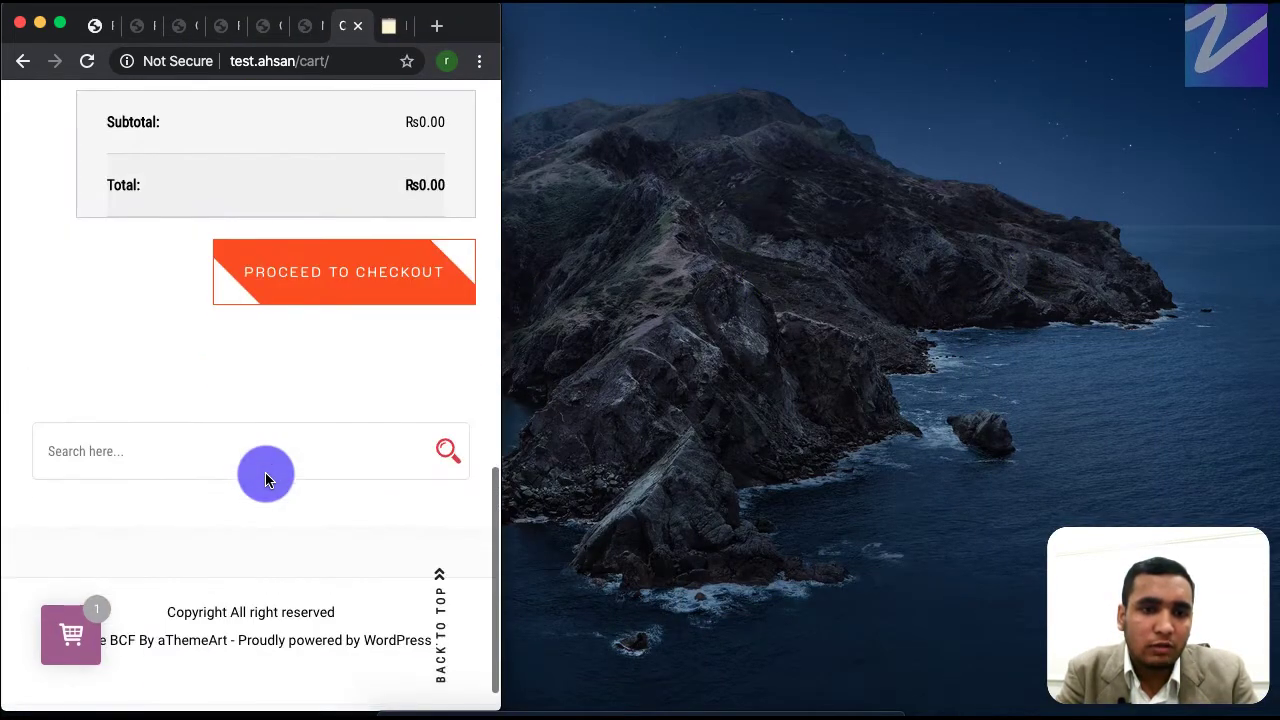
scroll(266, 474, "up", 5)
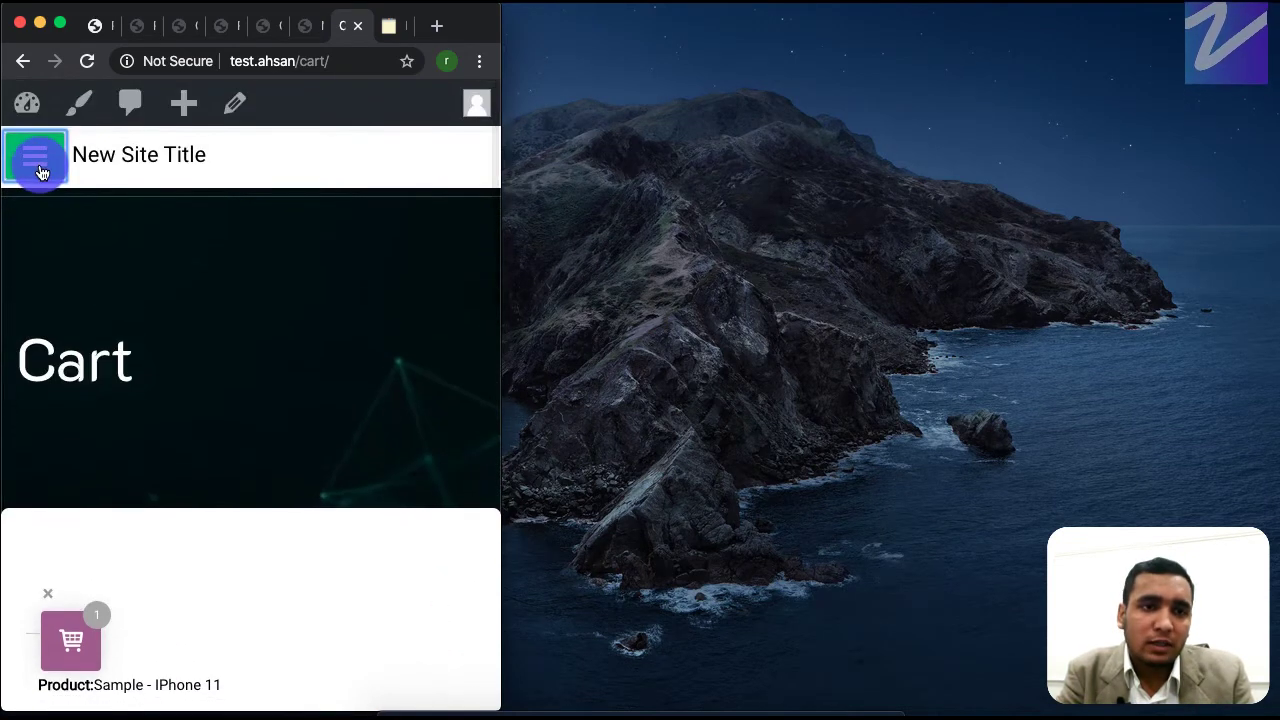
Check the mobile navigation menu and the floating side cart, and restore the browser window to full width
left_click(37, 160)
left_click(37, 157)
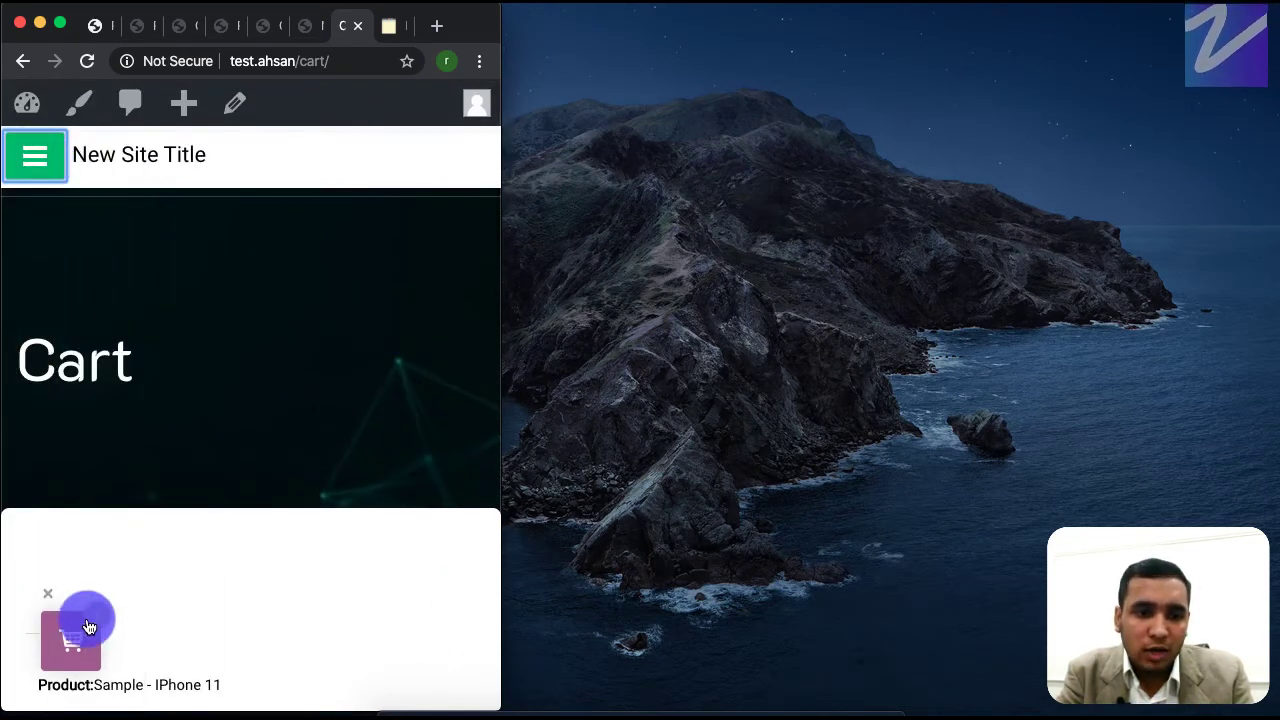
left_click(99, 615)
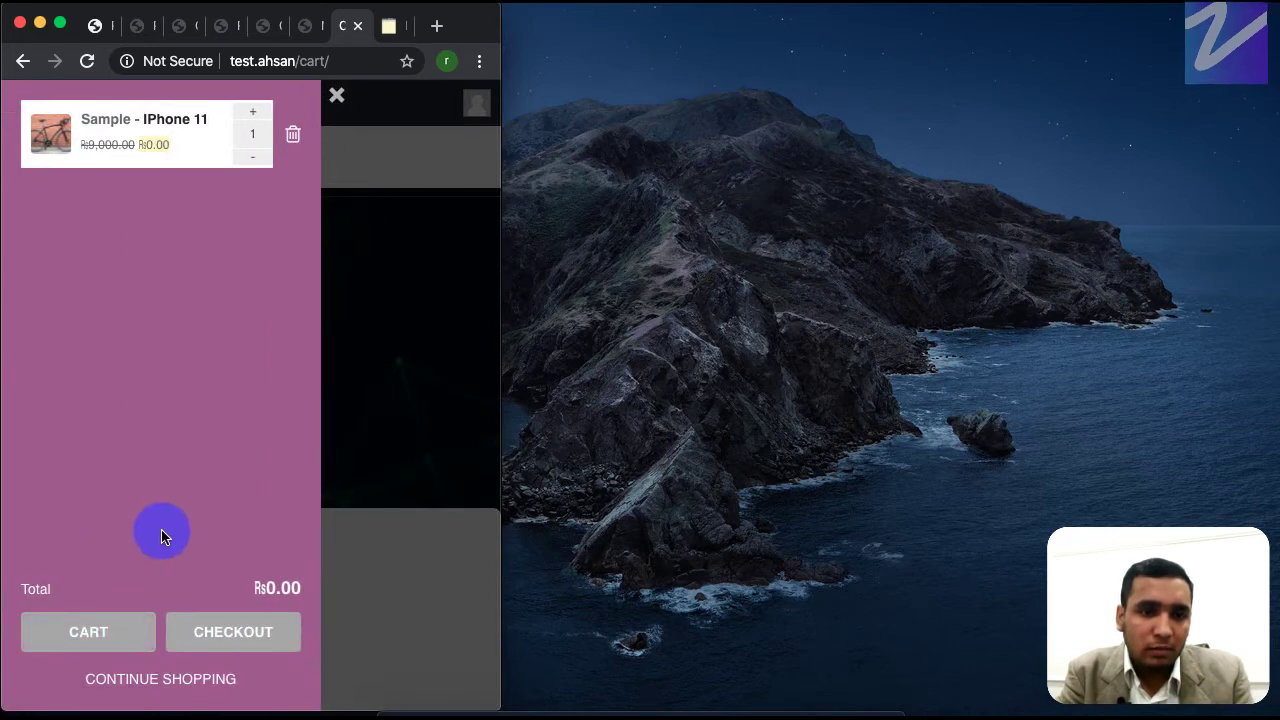
left_click(381, 251)
left_click_drag(505, 225, 1271, 263)
Examine the coupon code field and its apply option below the cart items
scroll(596, 530, "down", 5)
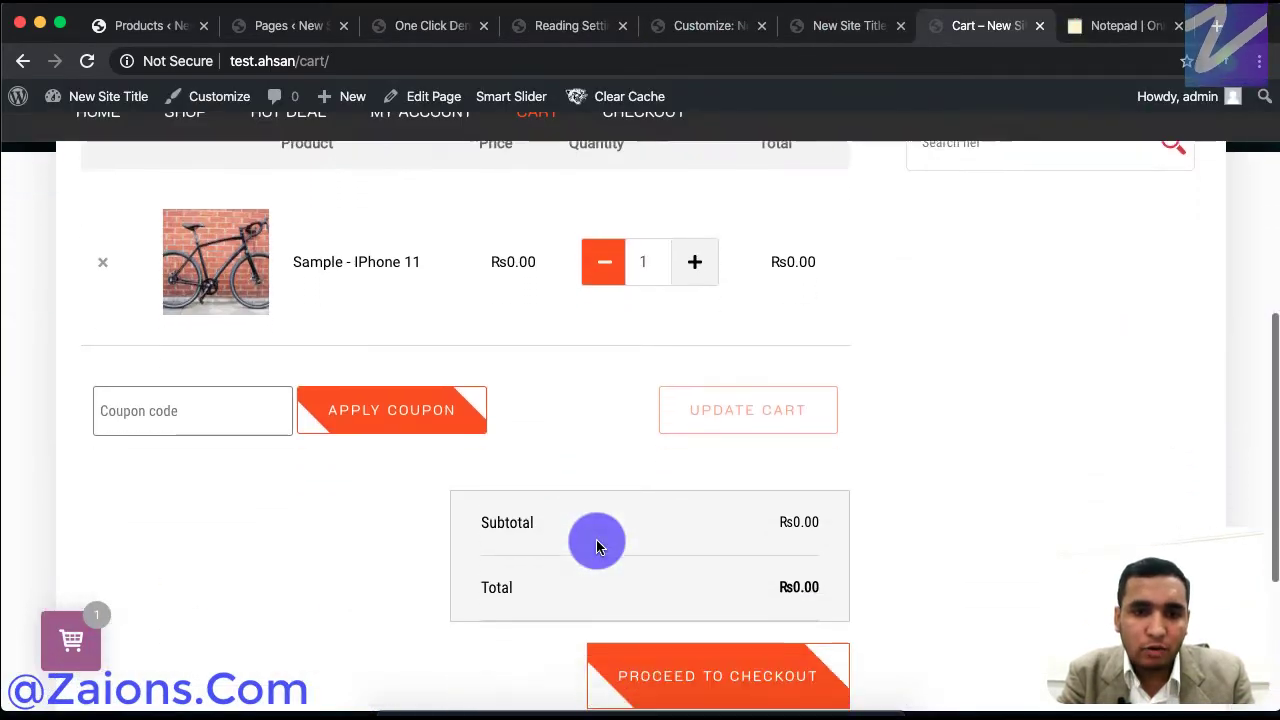
left_click(141, 401)
left_click(398, 398)
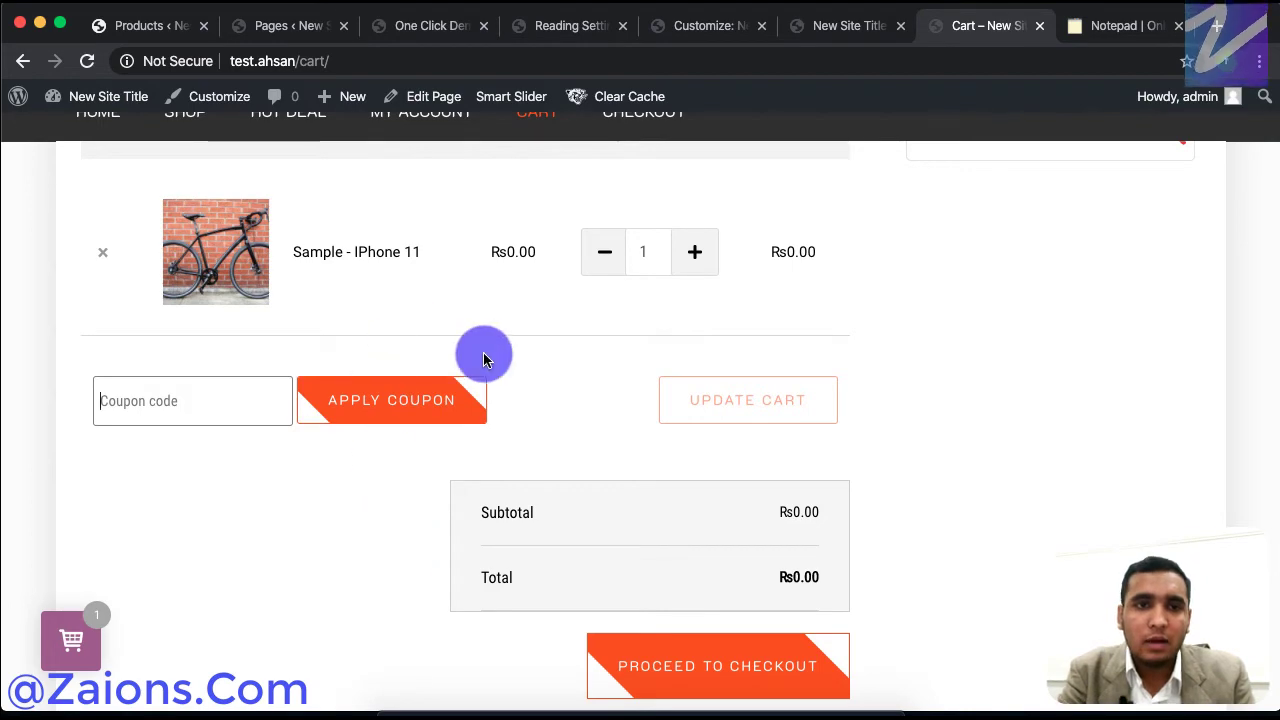
Open the WooCommerce coupons in the WordPress admin and start a new coupon with a generated code
left_click(700, 25)
left_click(557, 30)
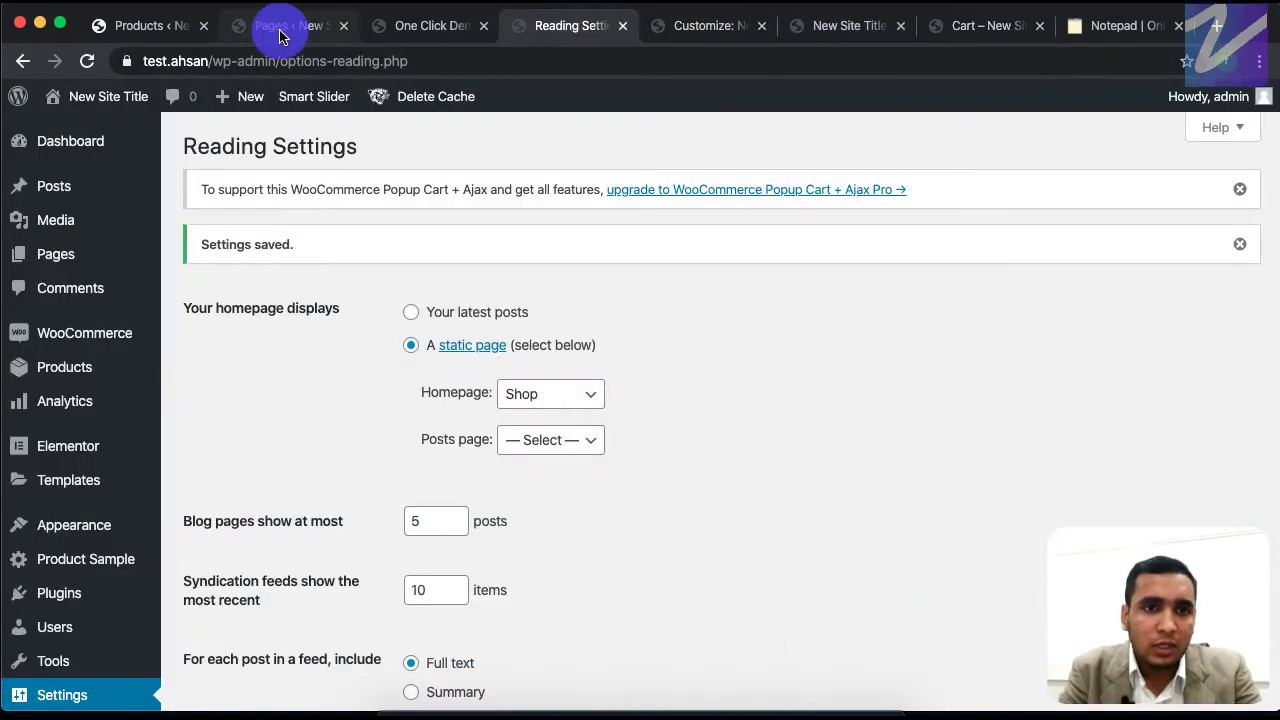
mouse_move(86, 335)
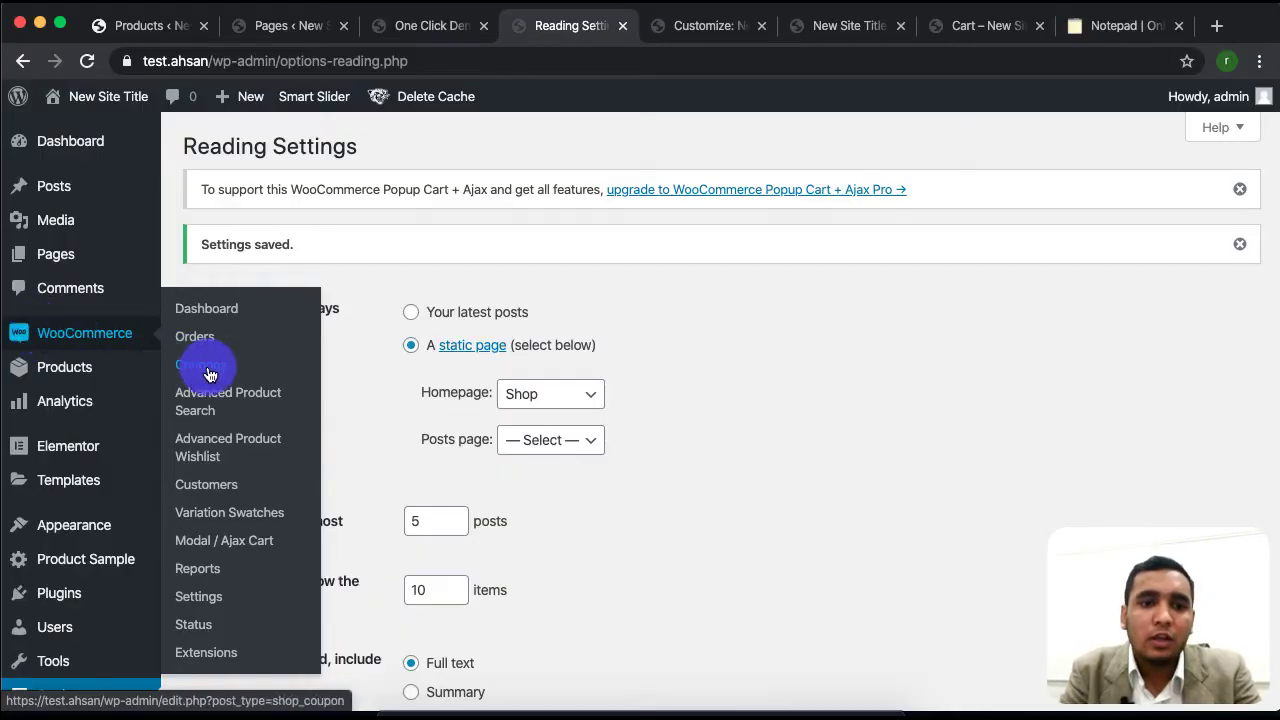
left_click(210, 375)
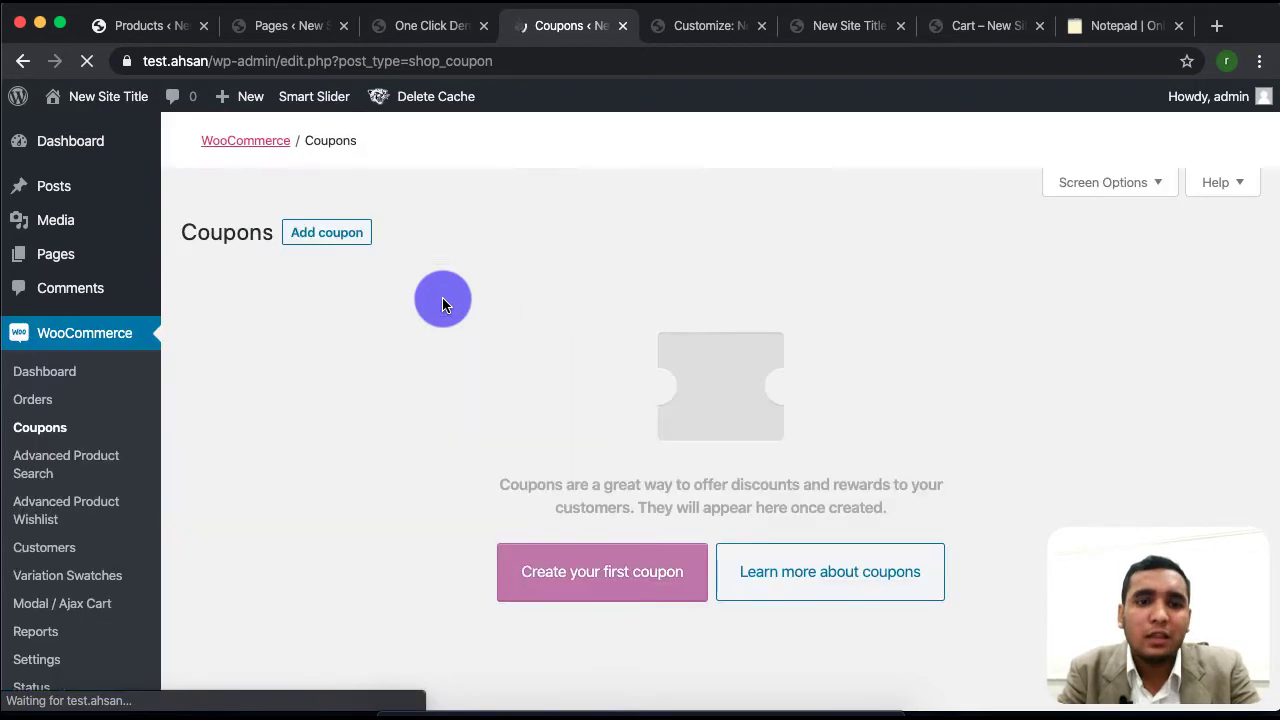
left_click(335, 233)
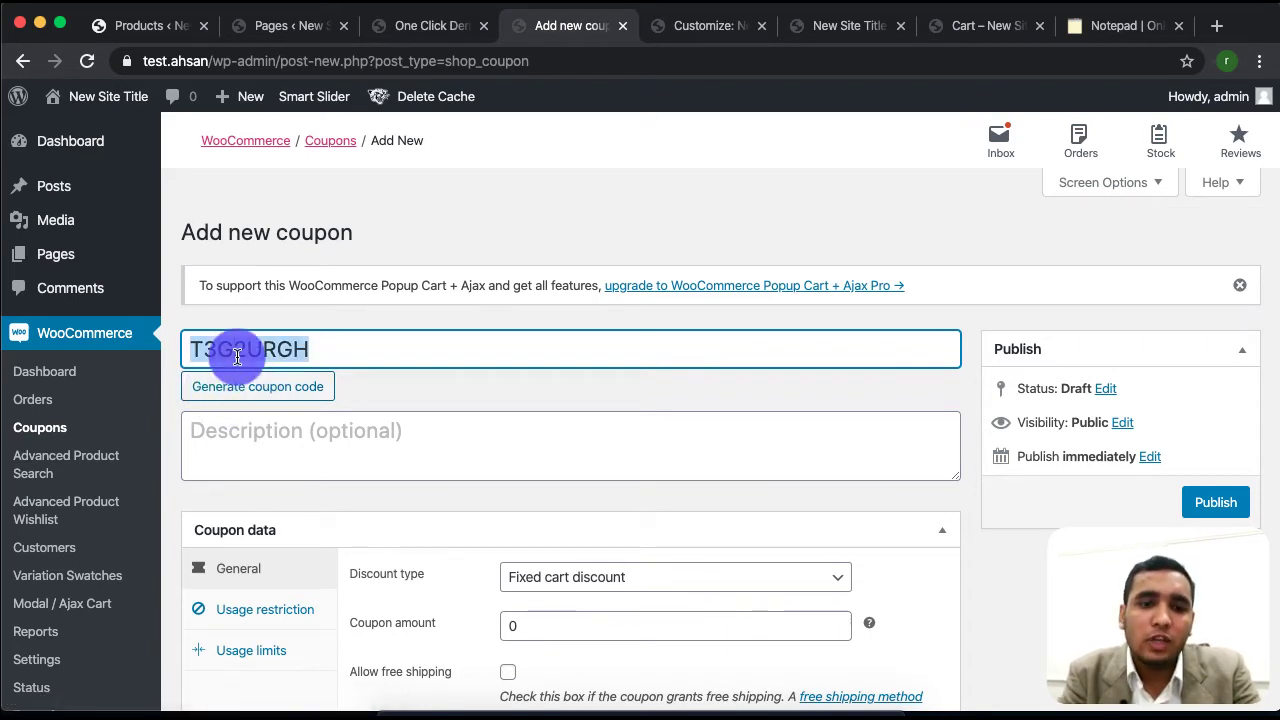
Enter "50% off" as the new coupon's description
left_click(322, 450)
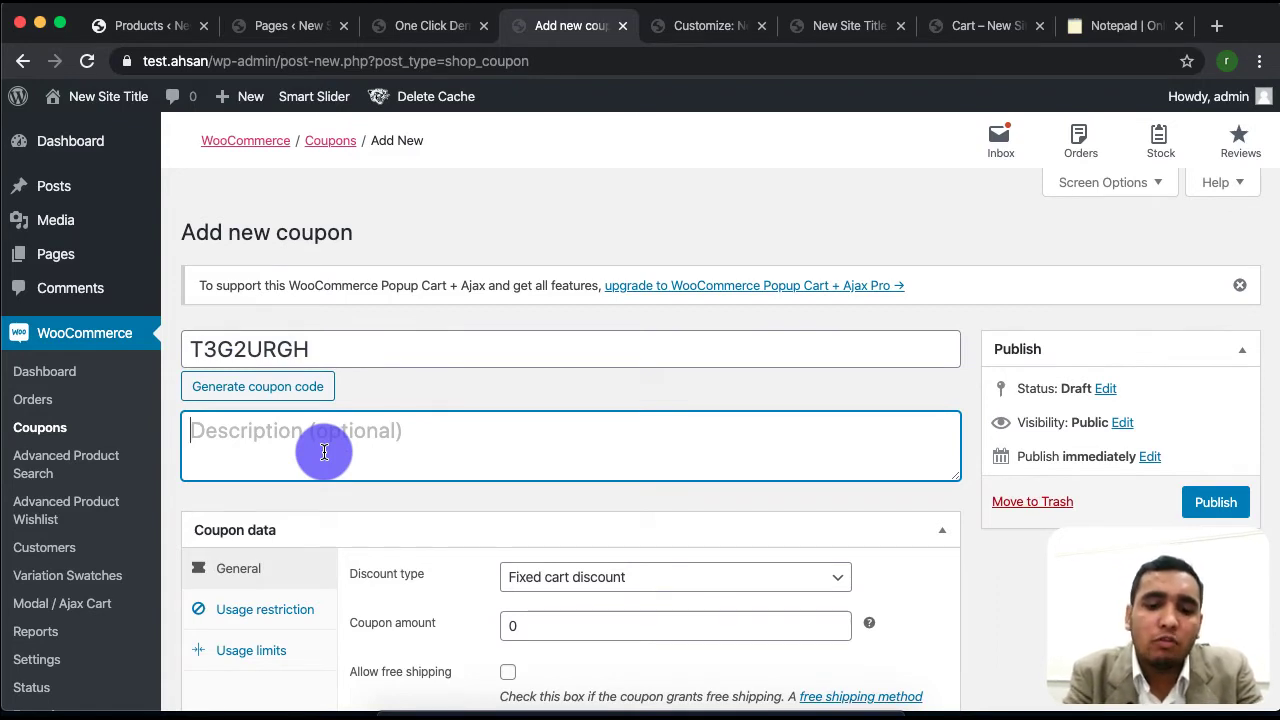
type("5")
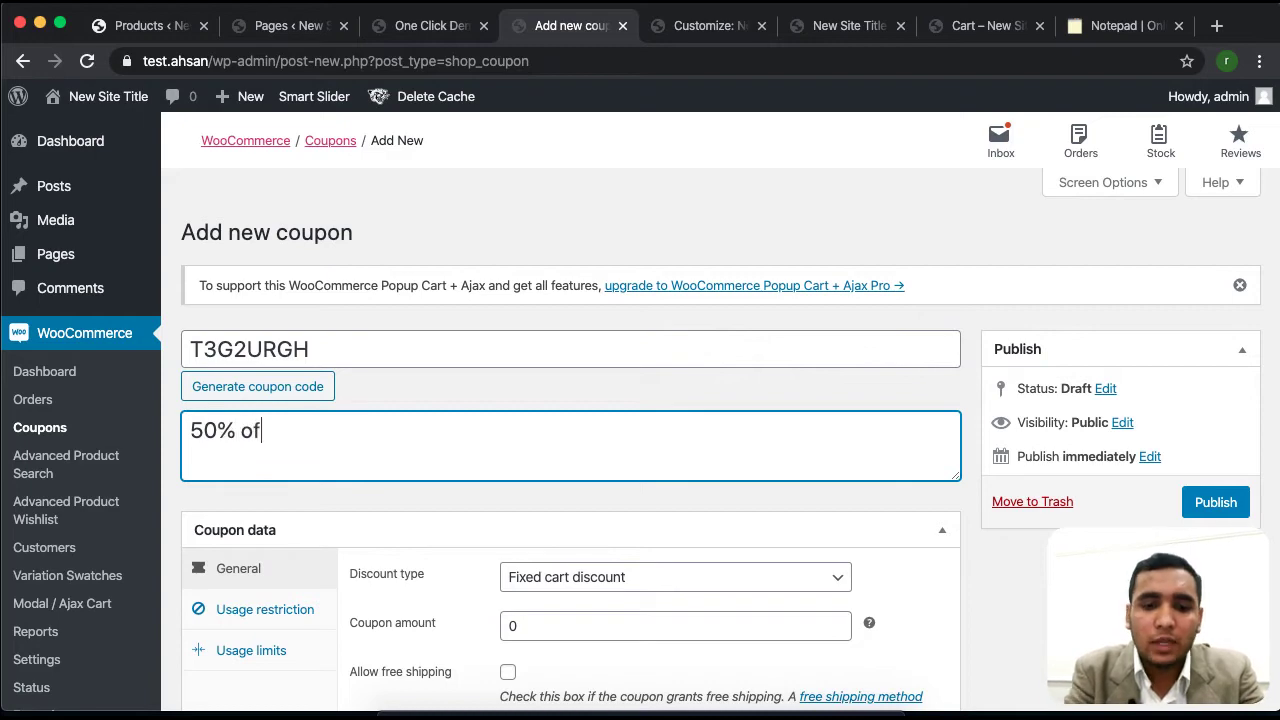
scroll(519, 508, "down", 5)
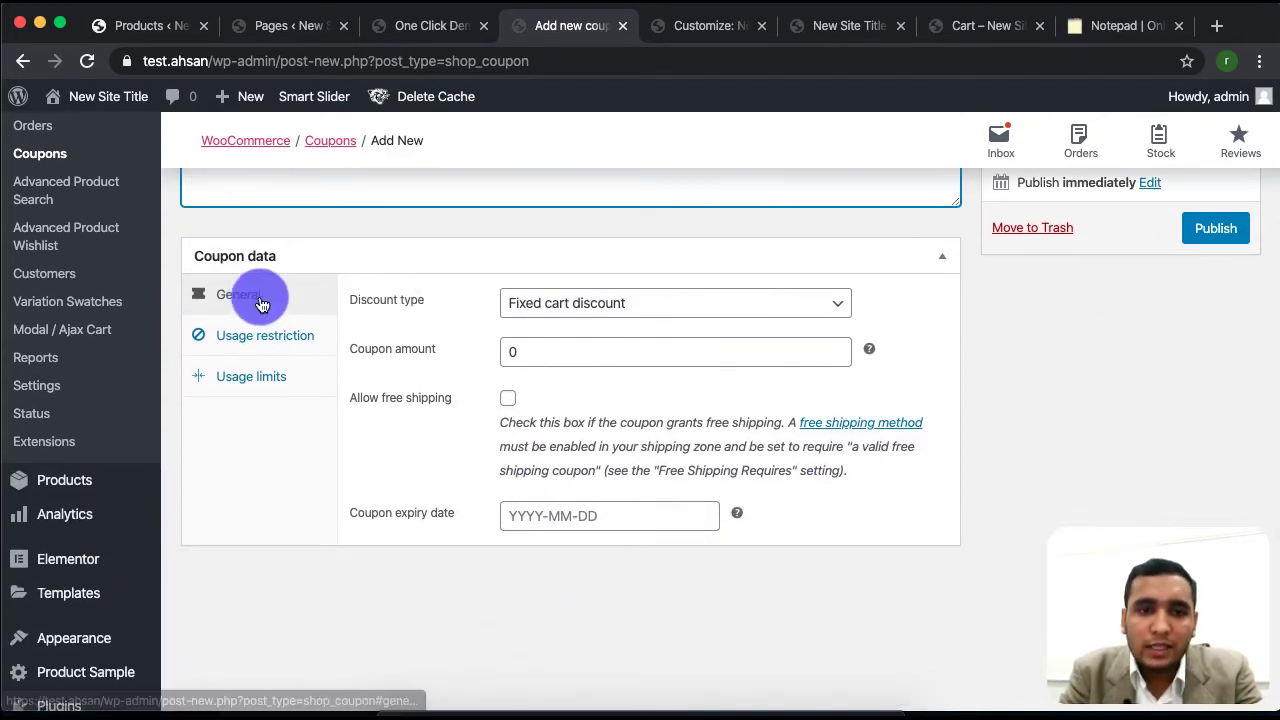
scroll(300, 290, "up", 3)
scroll(340, 300, "up", 1)
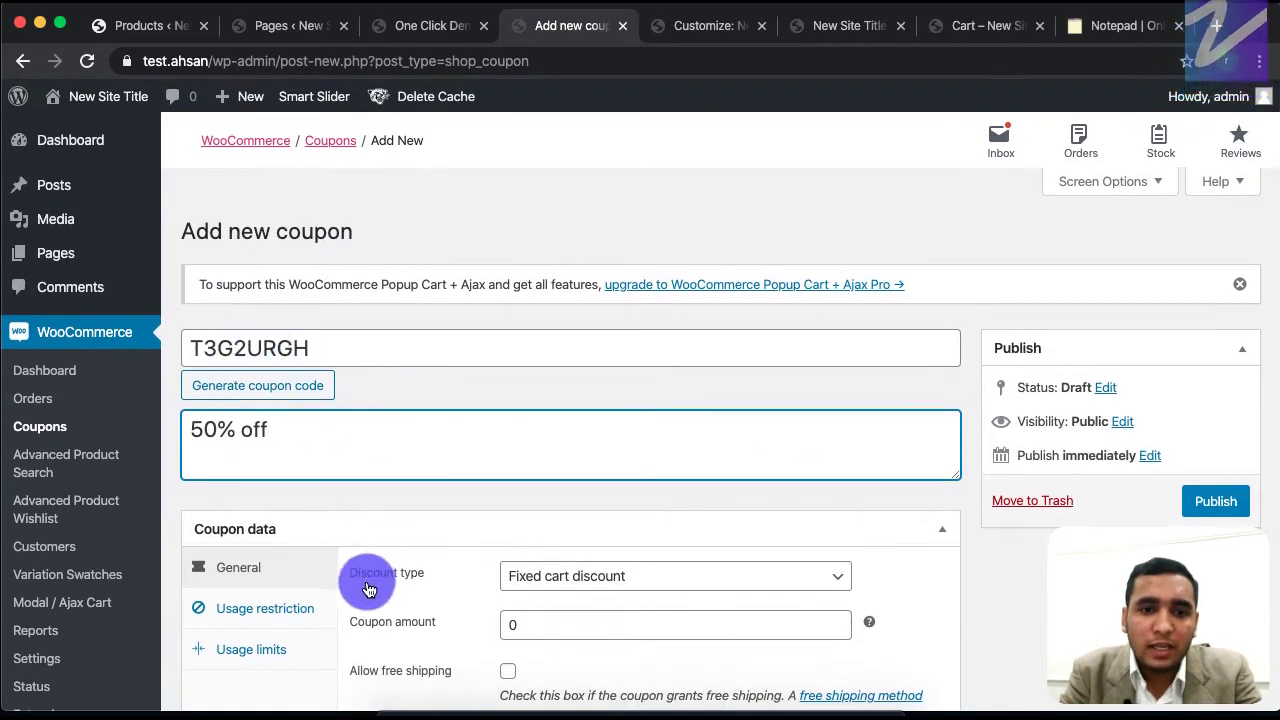
Keep Fixed cart discount as the coupon's discount type and set the coupon amount to 300
scroll(330, 420, "down", 2)
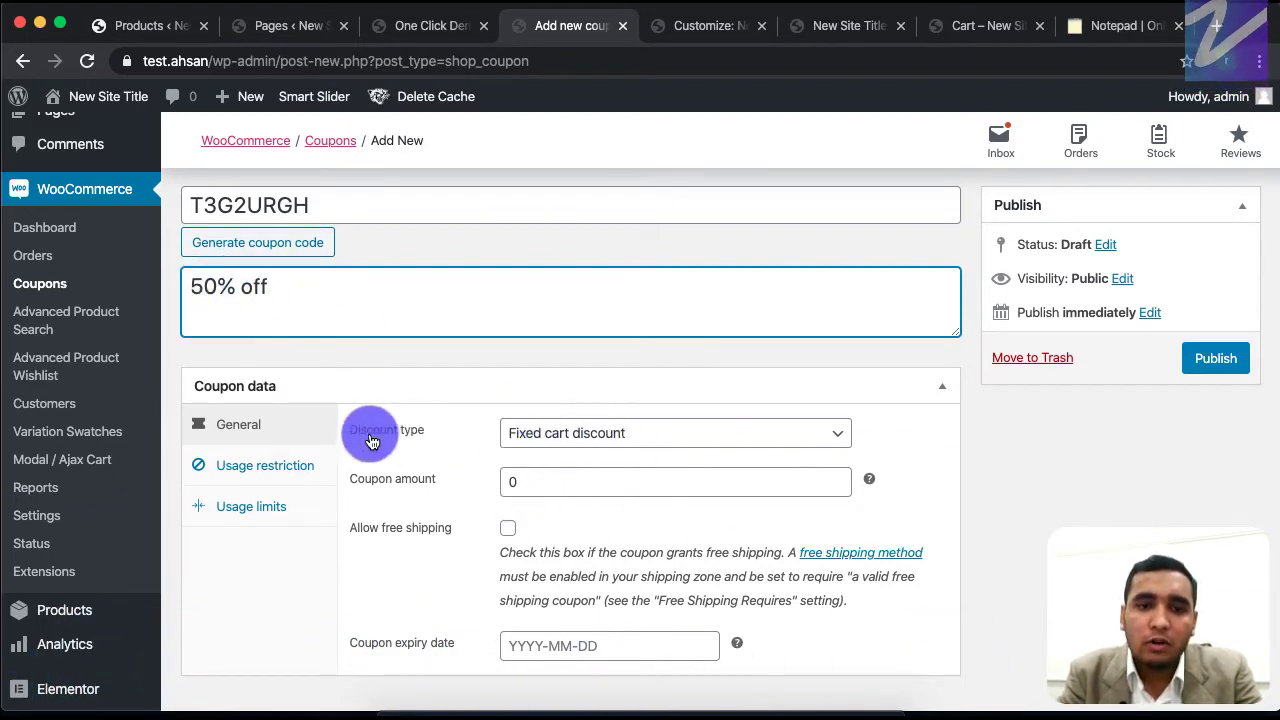
left_click(579, 437)
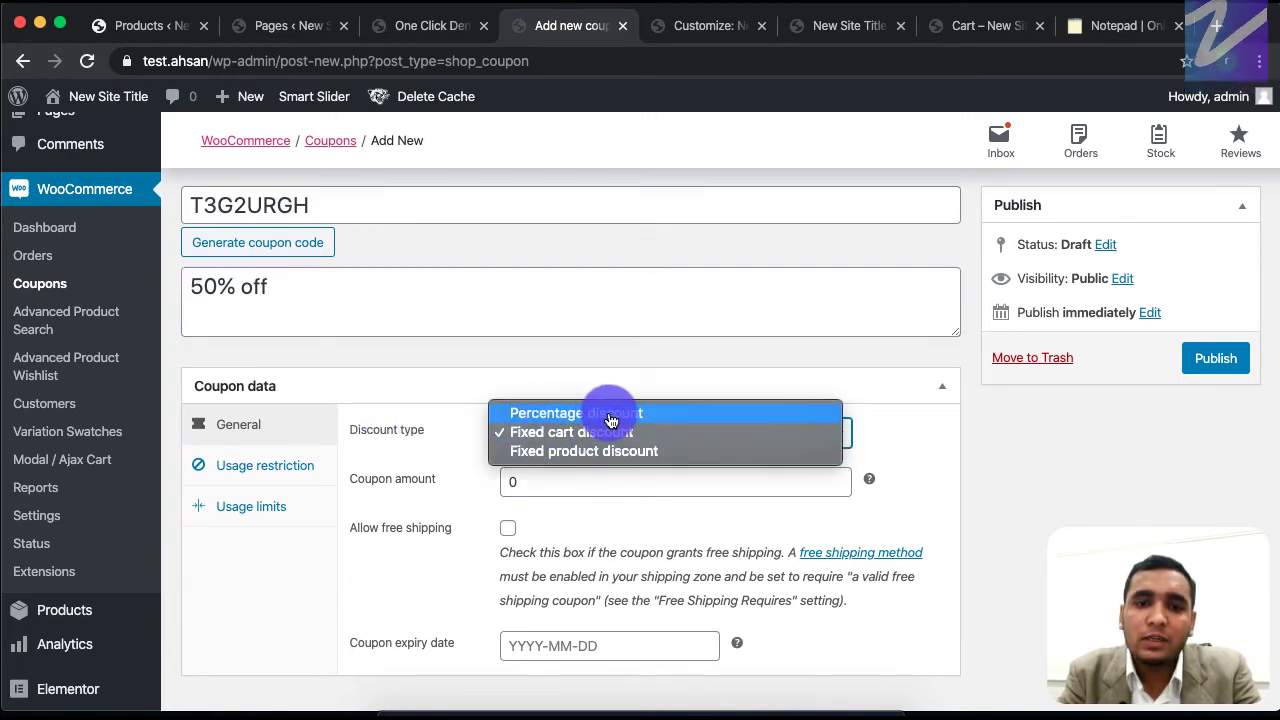
left_click(549, 432)
double_click(544, 486)
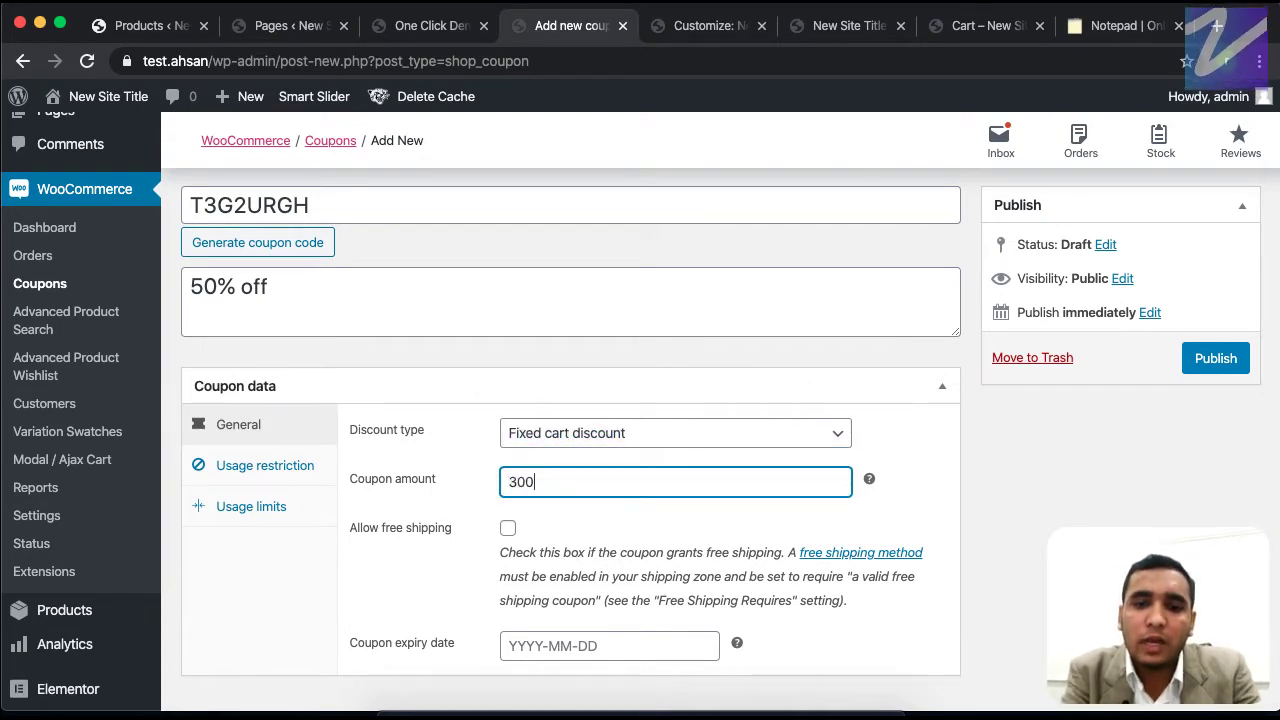
type("300")
double_click(523, 481)
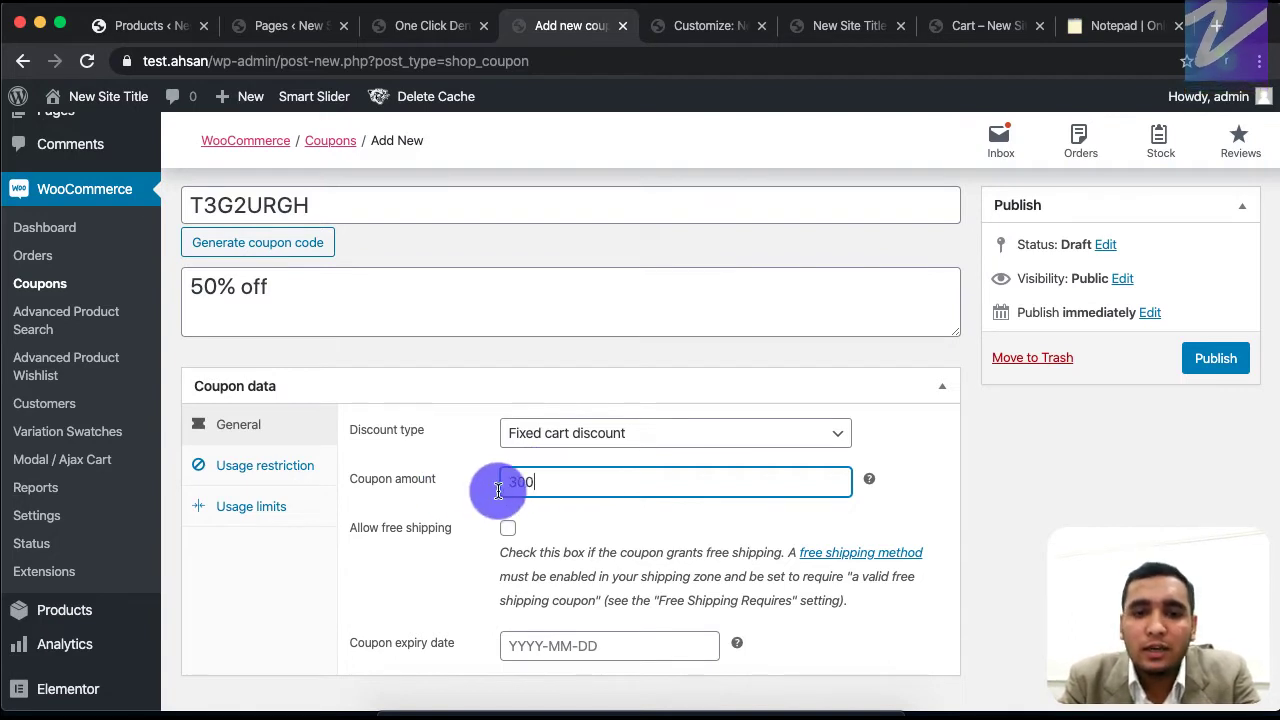
left_click(508, 479)
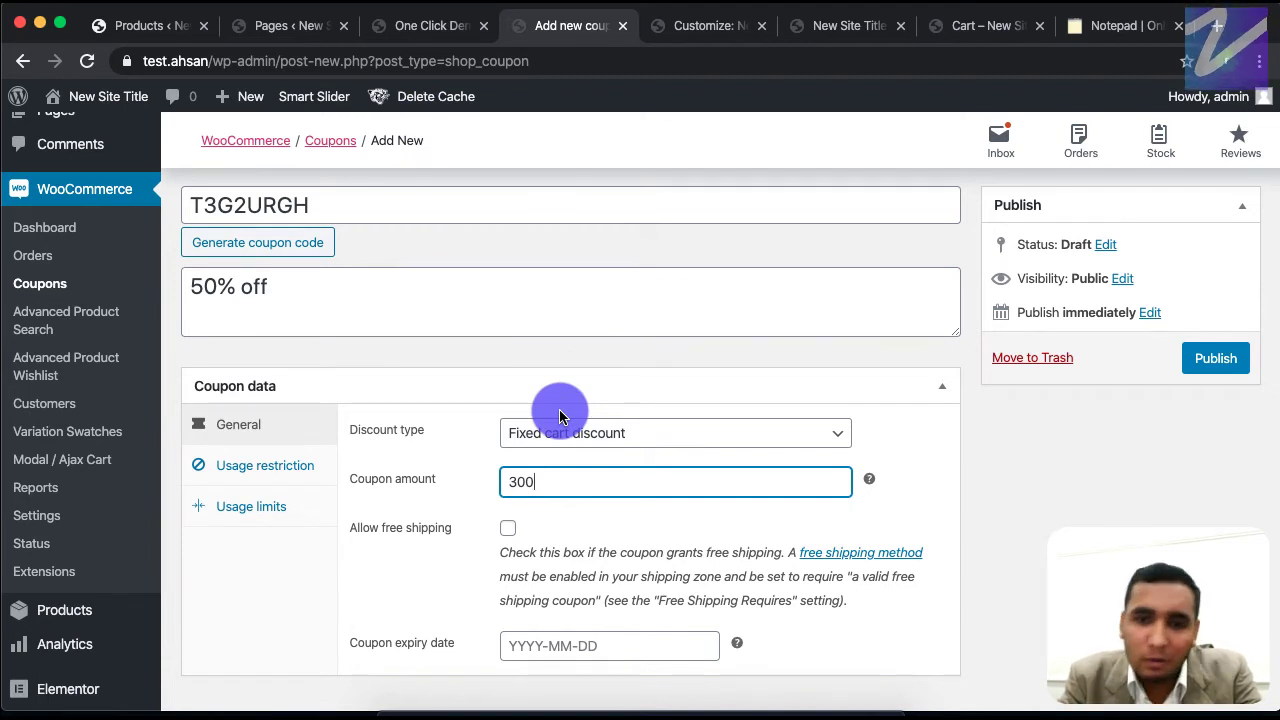
Change the discount type to Percentage discount and set the coupon amount to 50
left_click(610, 434)
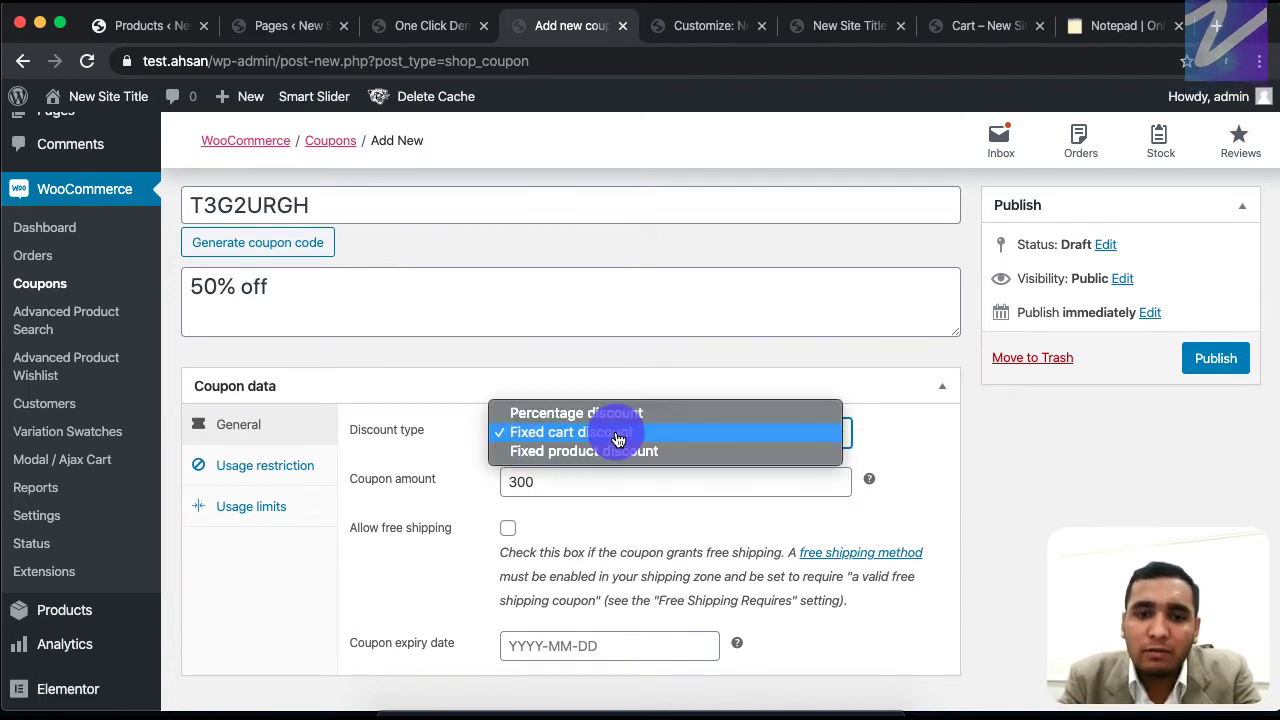
left_click(582, 418)
left_click(583, 485)
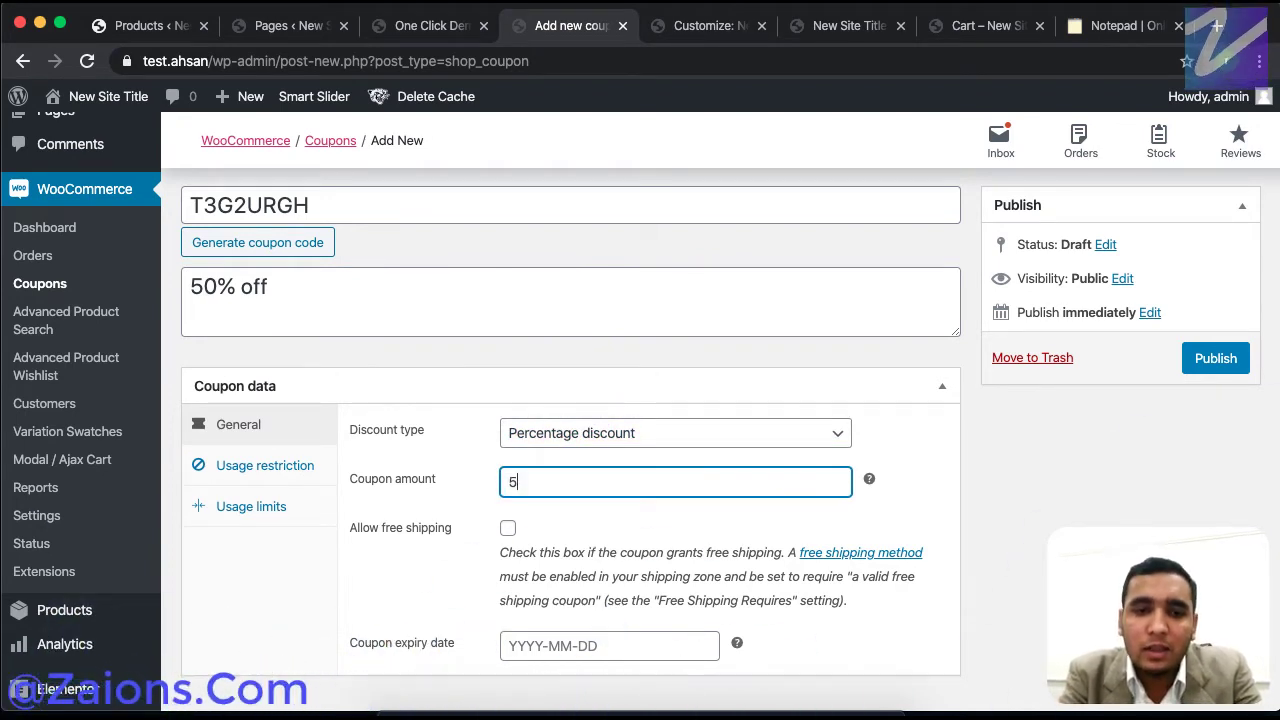
Set the coupon expiry date to 2020-04-30
scroll(562, 619, "down", 2)
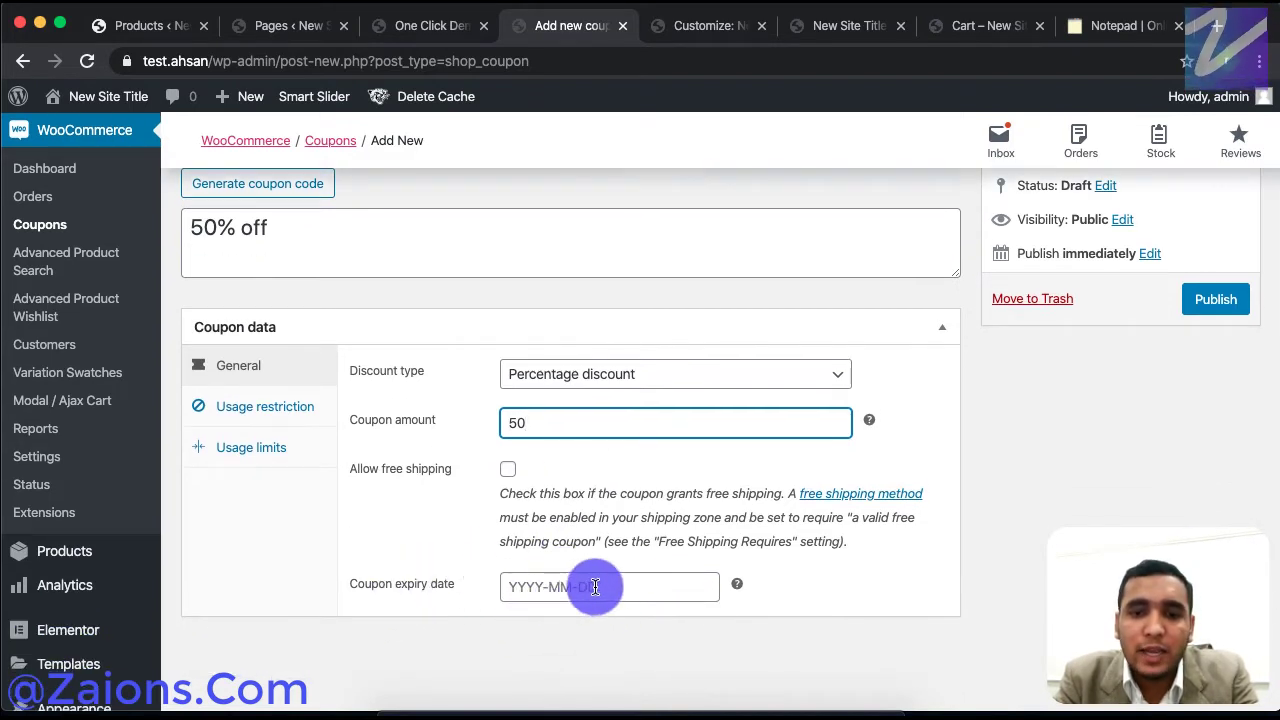
left_click(595, 587)
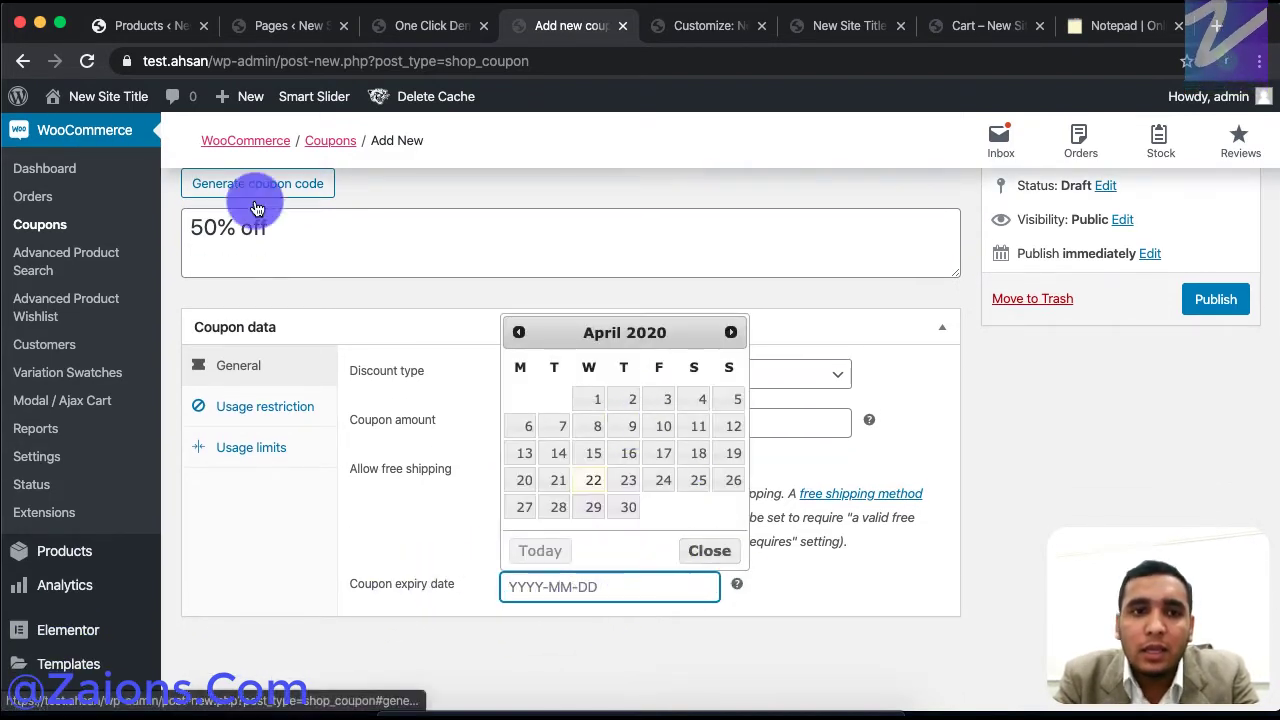
scroll(271, 277, "up", 2)
scroll(309, 540, "down", 2)
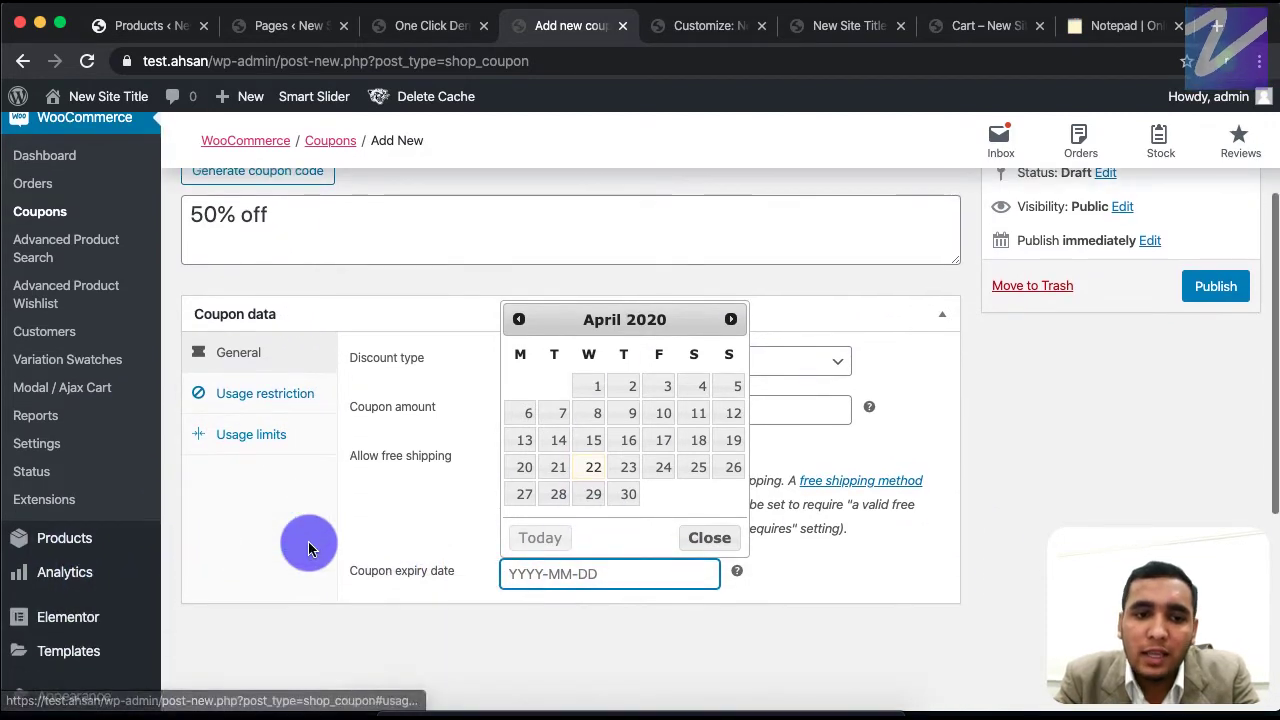
left_click(623, 494)
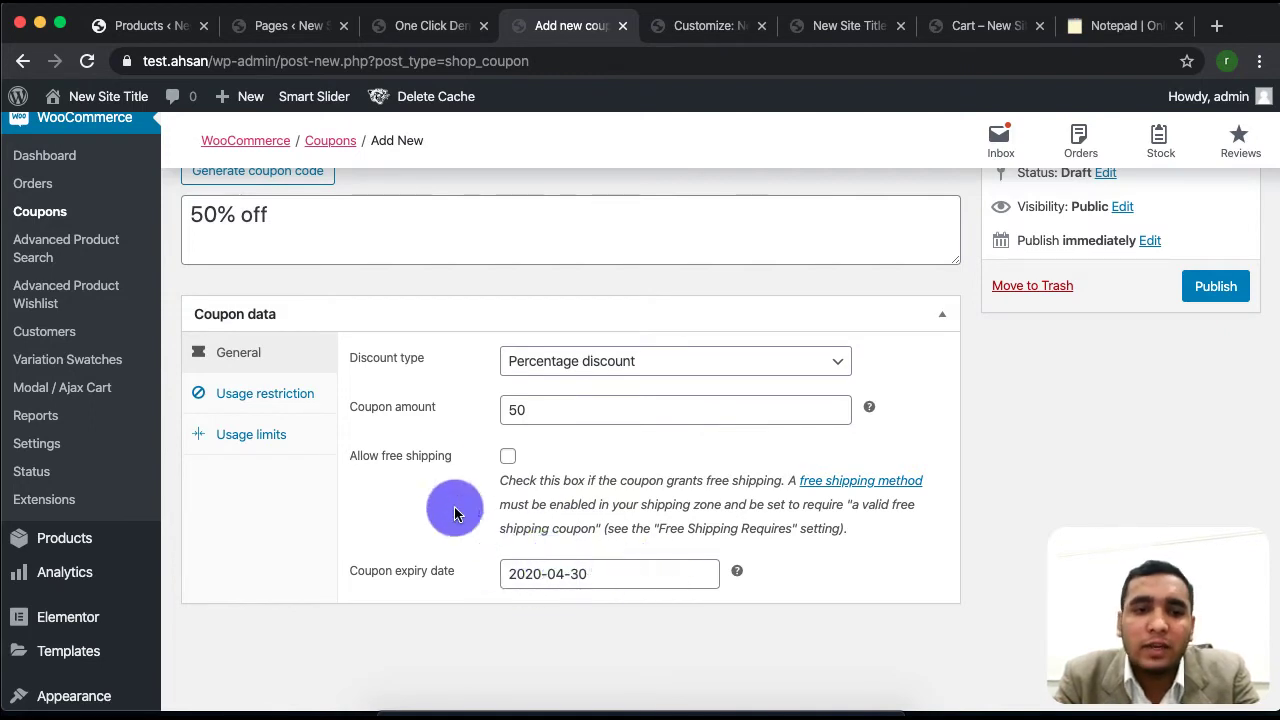
In the coupon's usage restrictions, set the minimum spend to 3000 and enable Individual use only
left_click(265, 394)
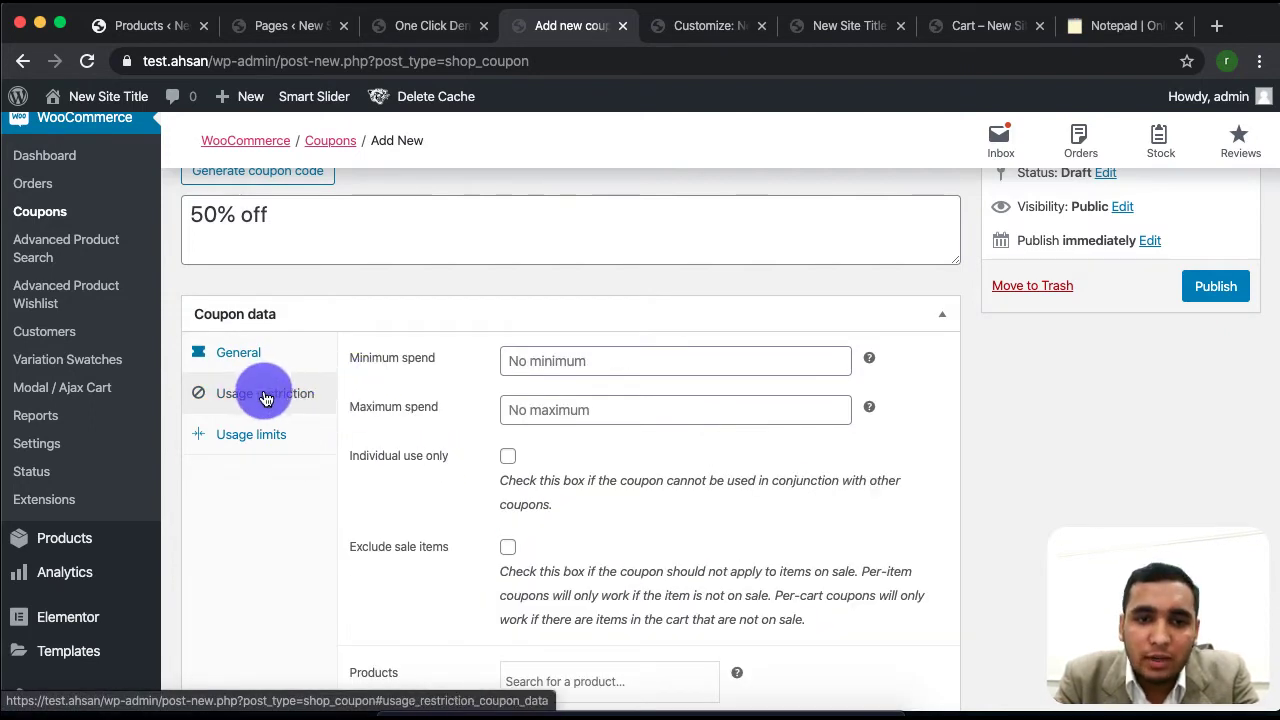
scroll(314, 290, "up", 3)
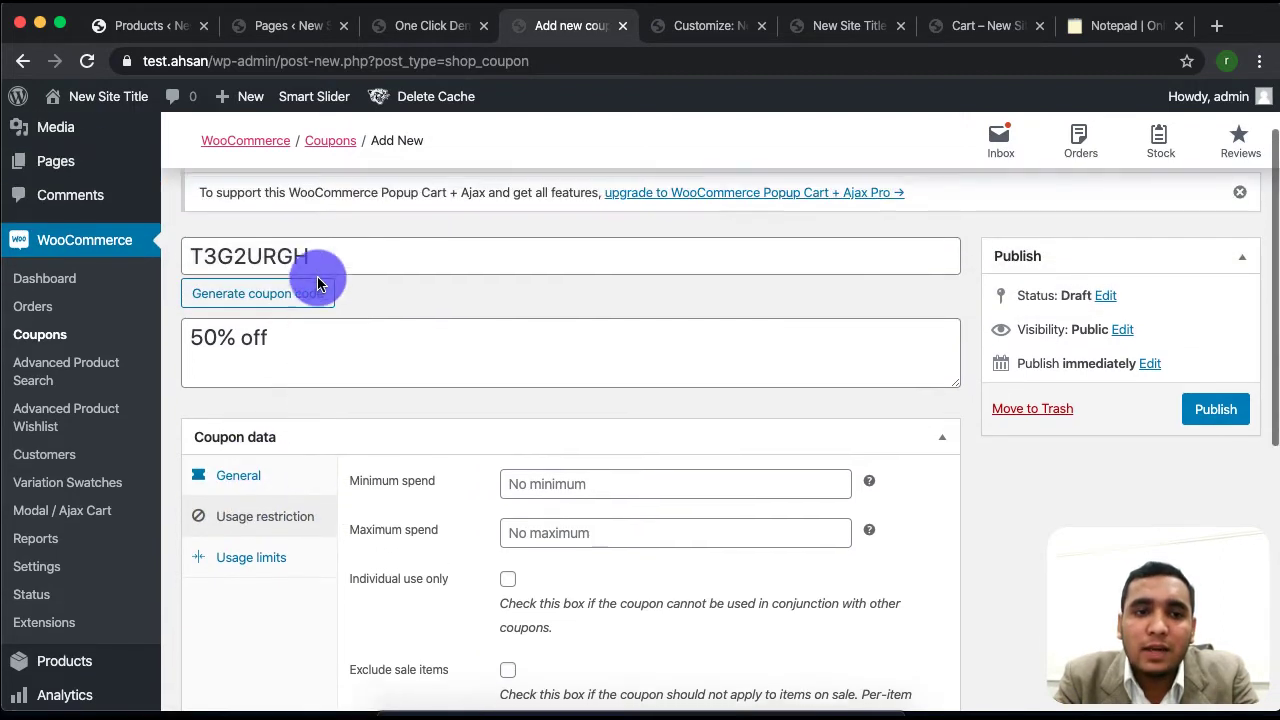
scroll(252, 552, "down", 4)
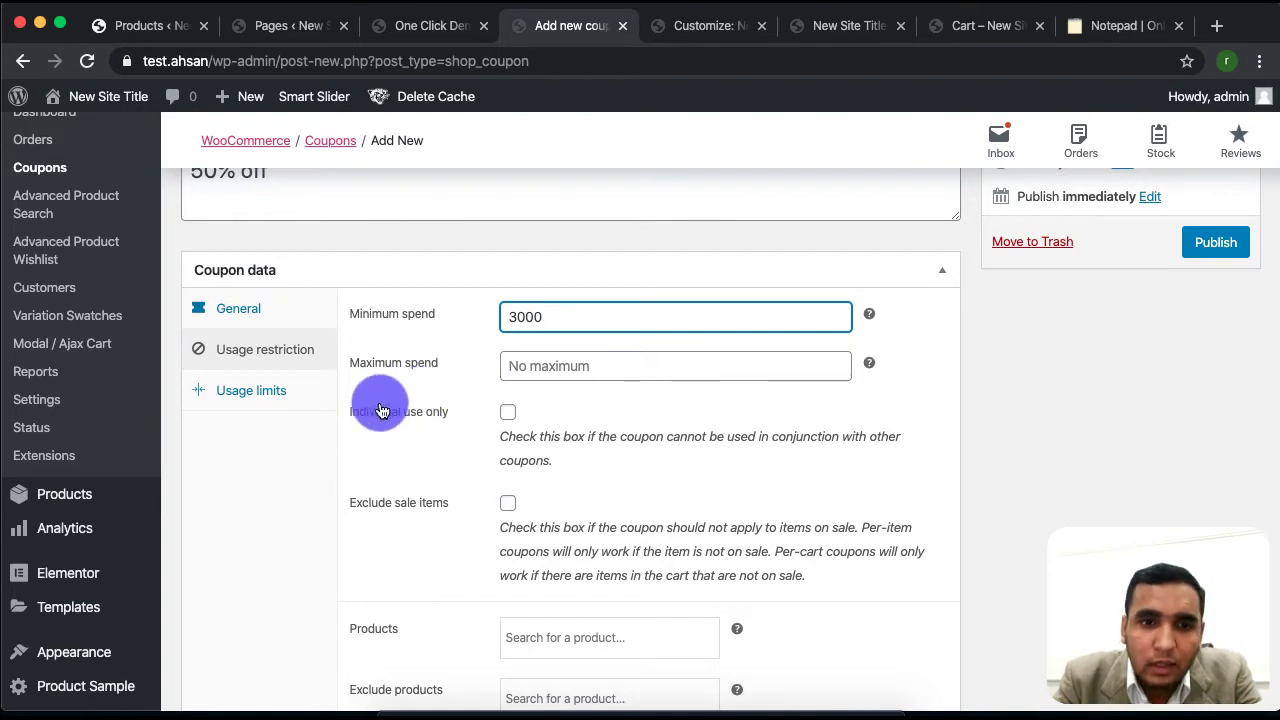
left_click(508, 415)
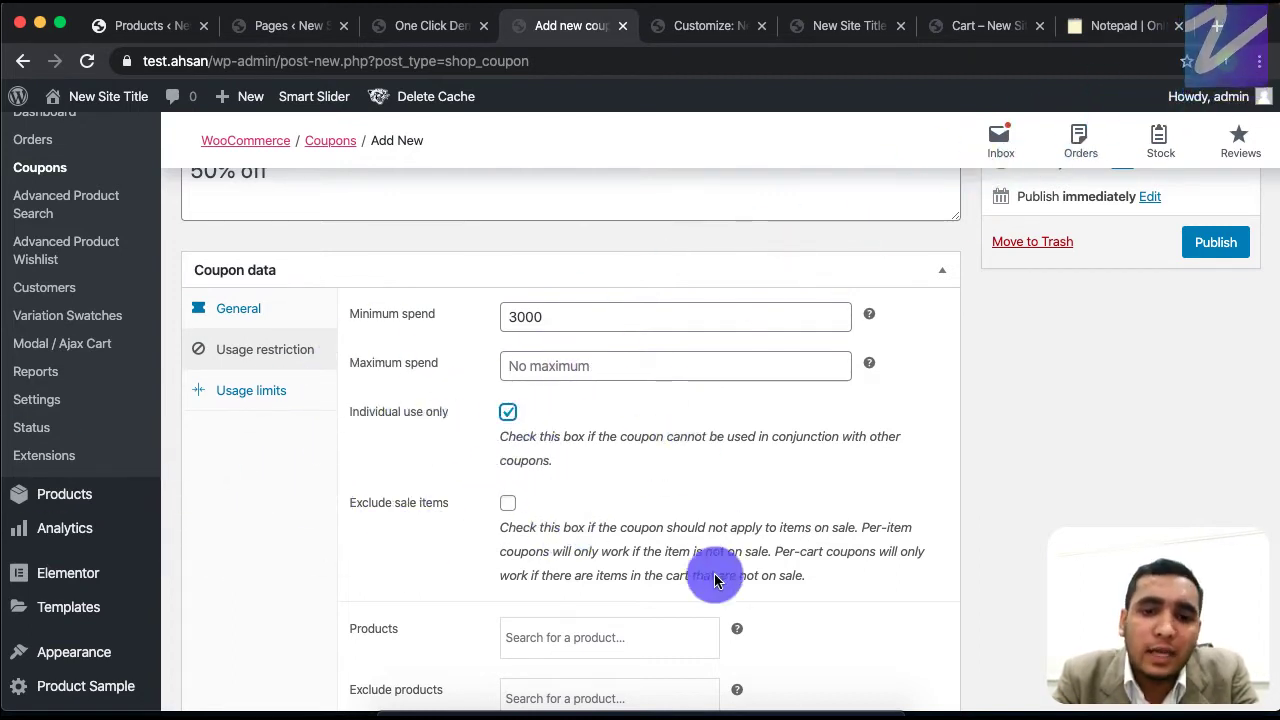
left_click(508, 414)
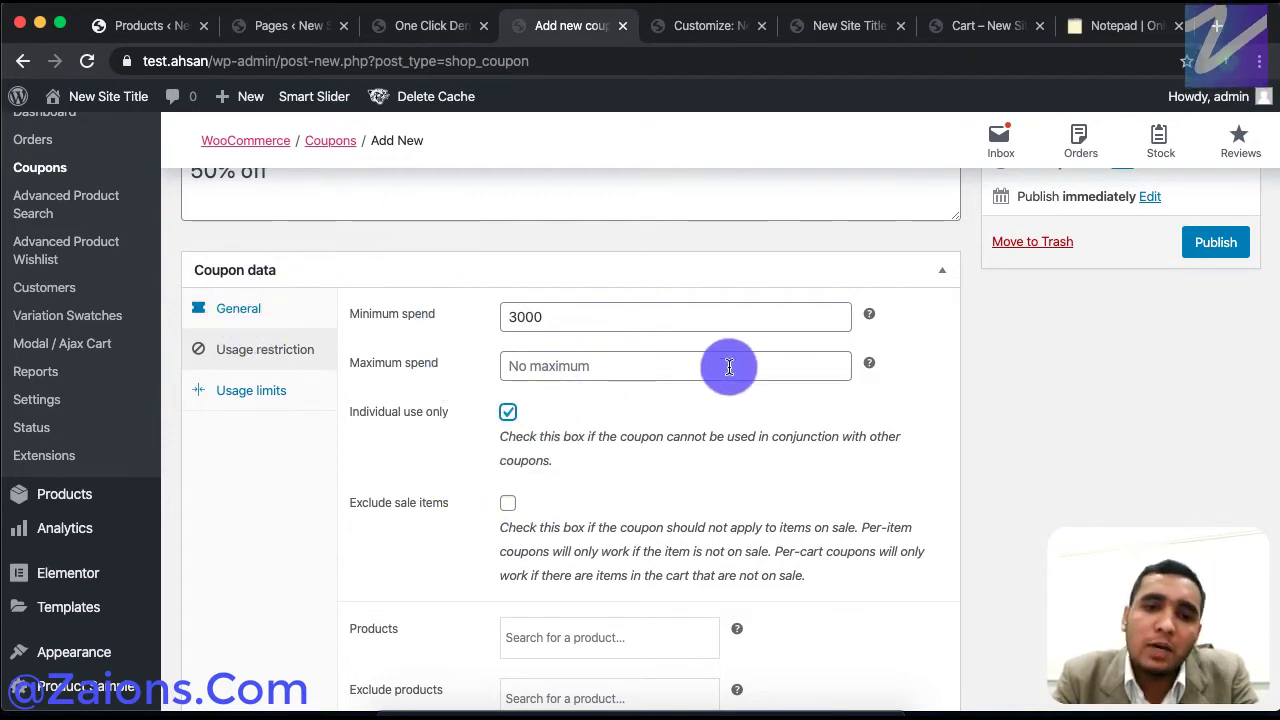
left_click(510, 415)
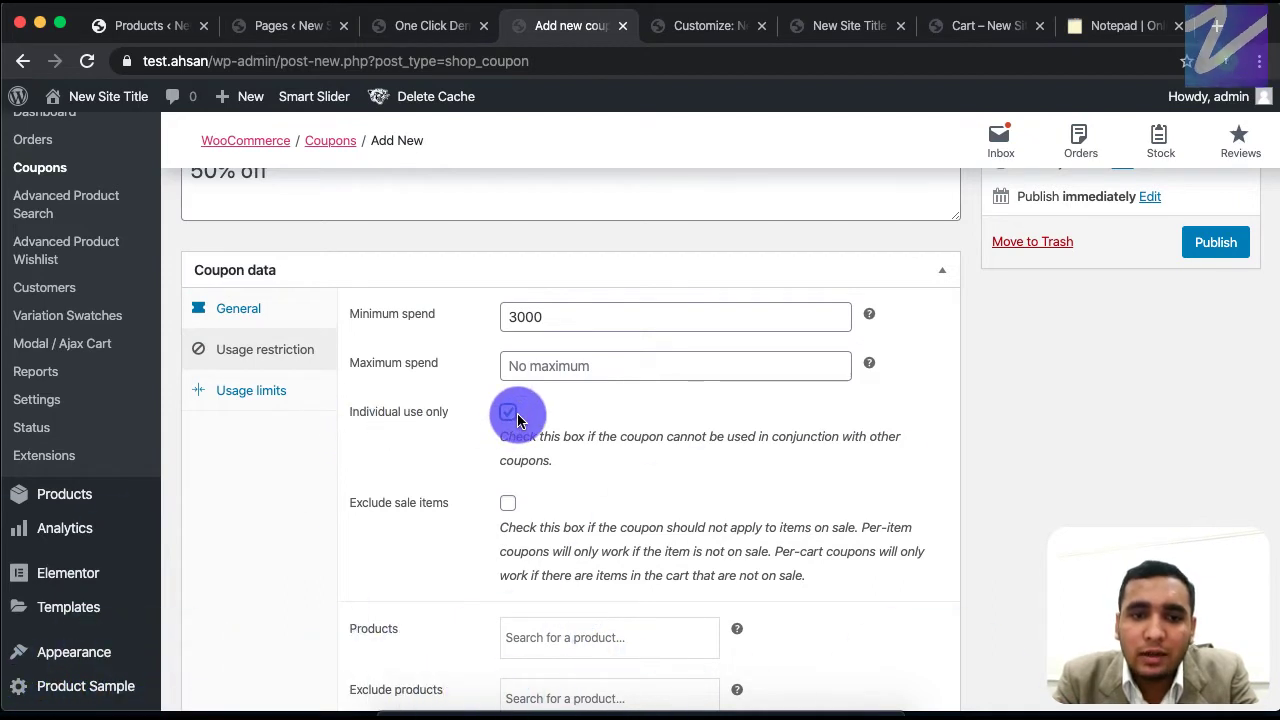
left_click(507, 411)
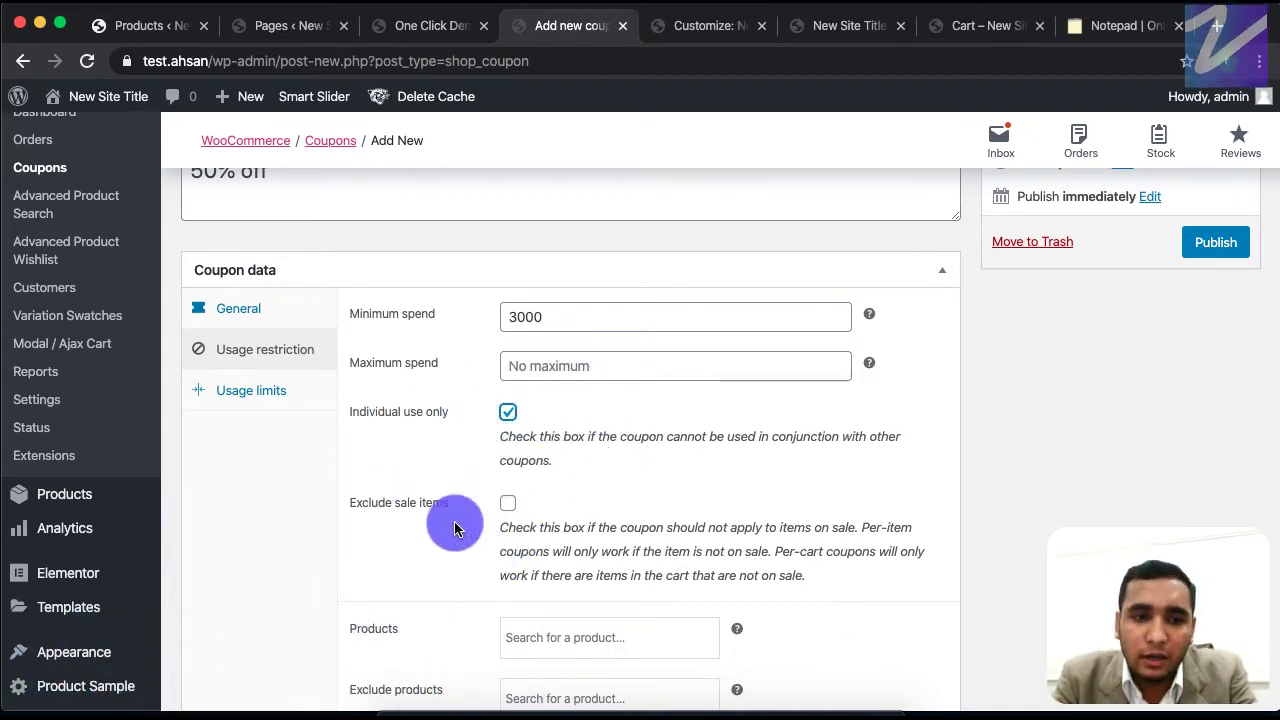
Review the coupon's usage limits, general settings and usage restrictions before publishing
left_click(262, 394)
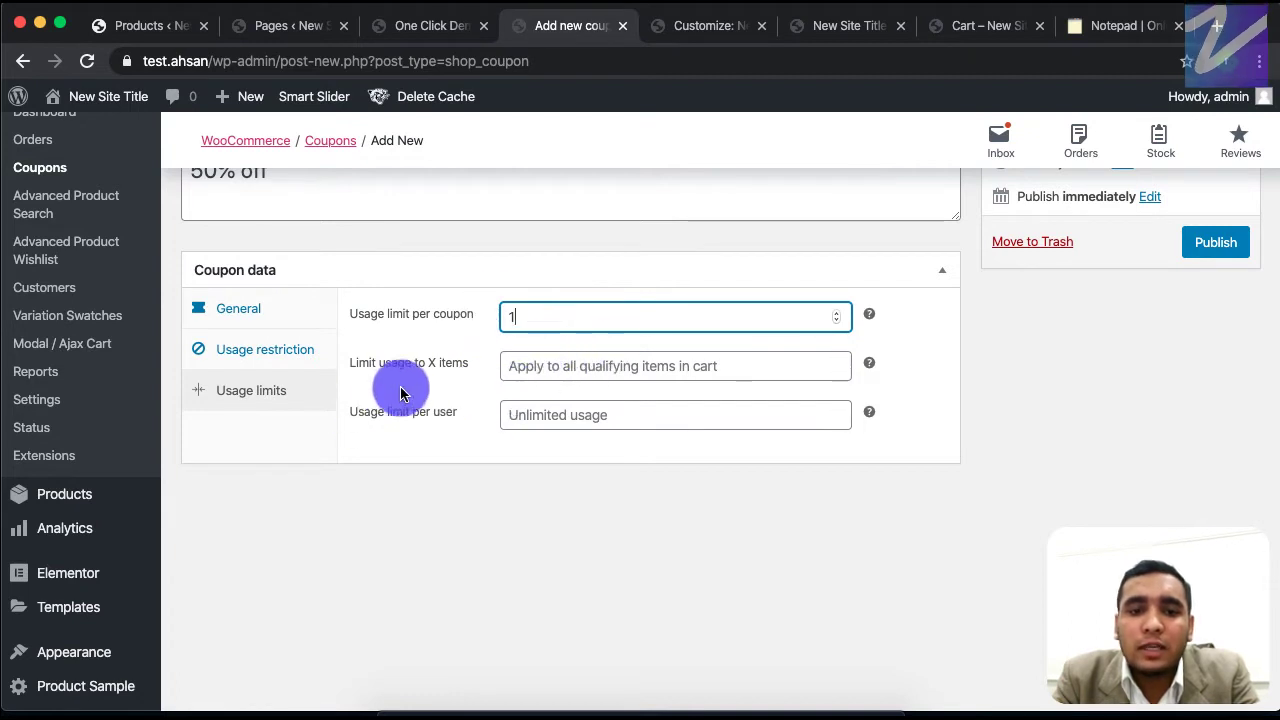
left_click(573, 414)
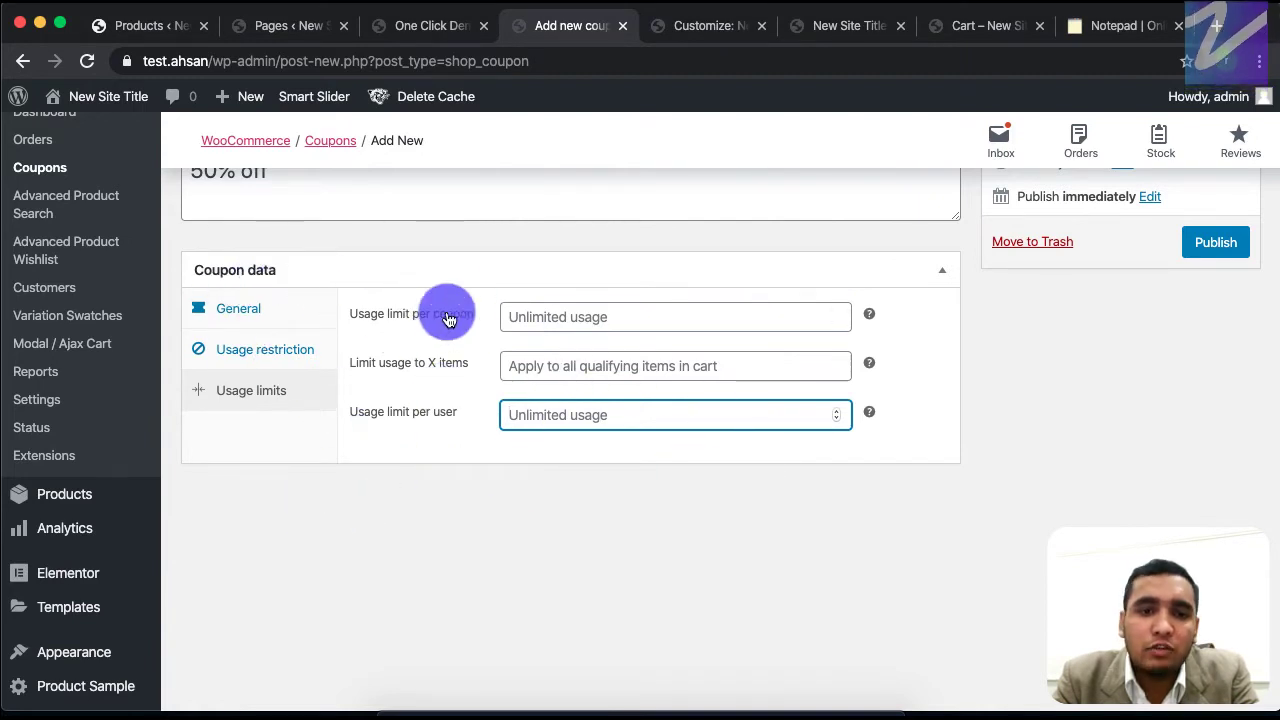
left_click(254, 314)
scroll(249, 277, "up", 3)
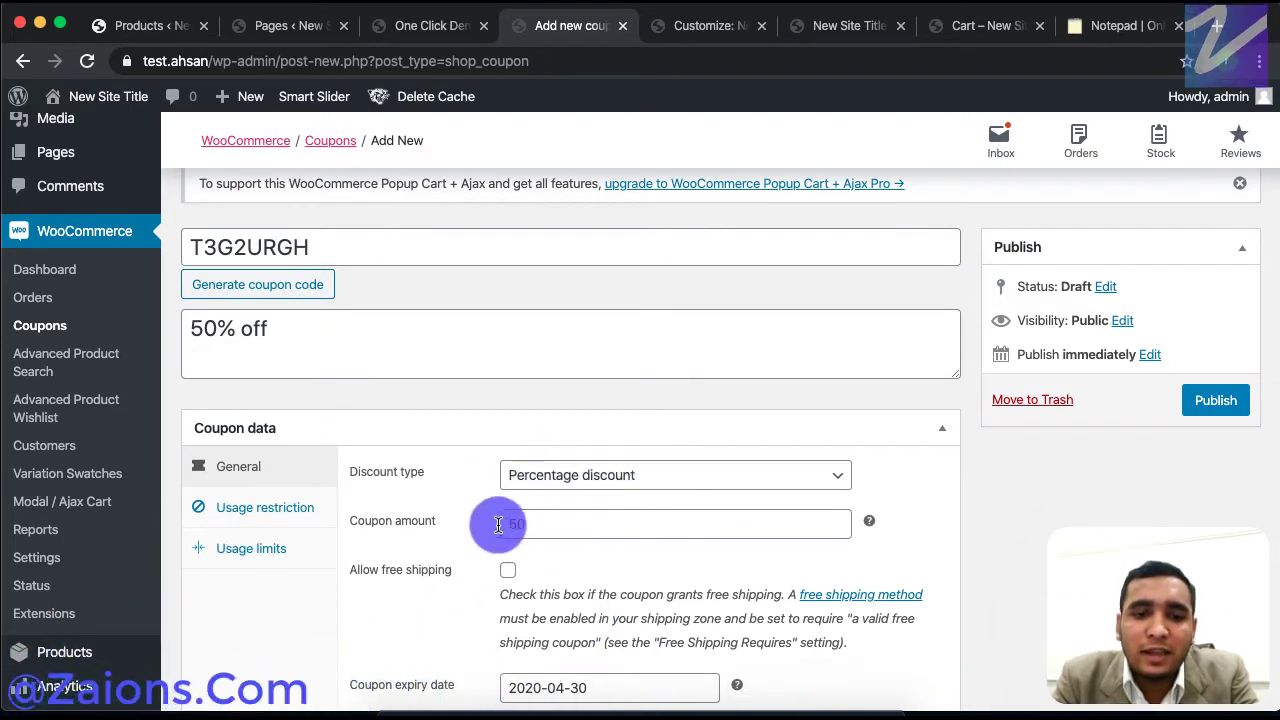
left_click(297, 509)
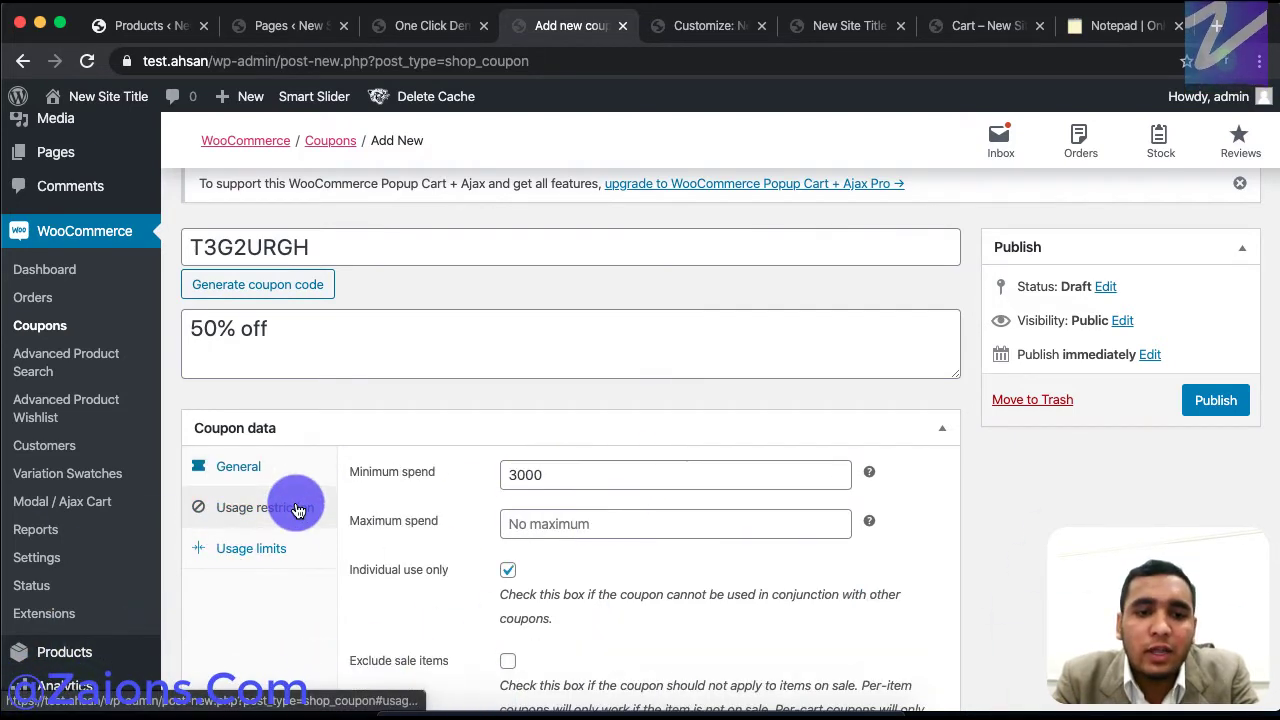
left_click(545, 475)
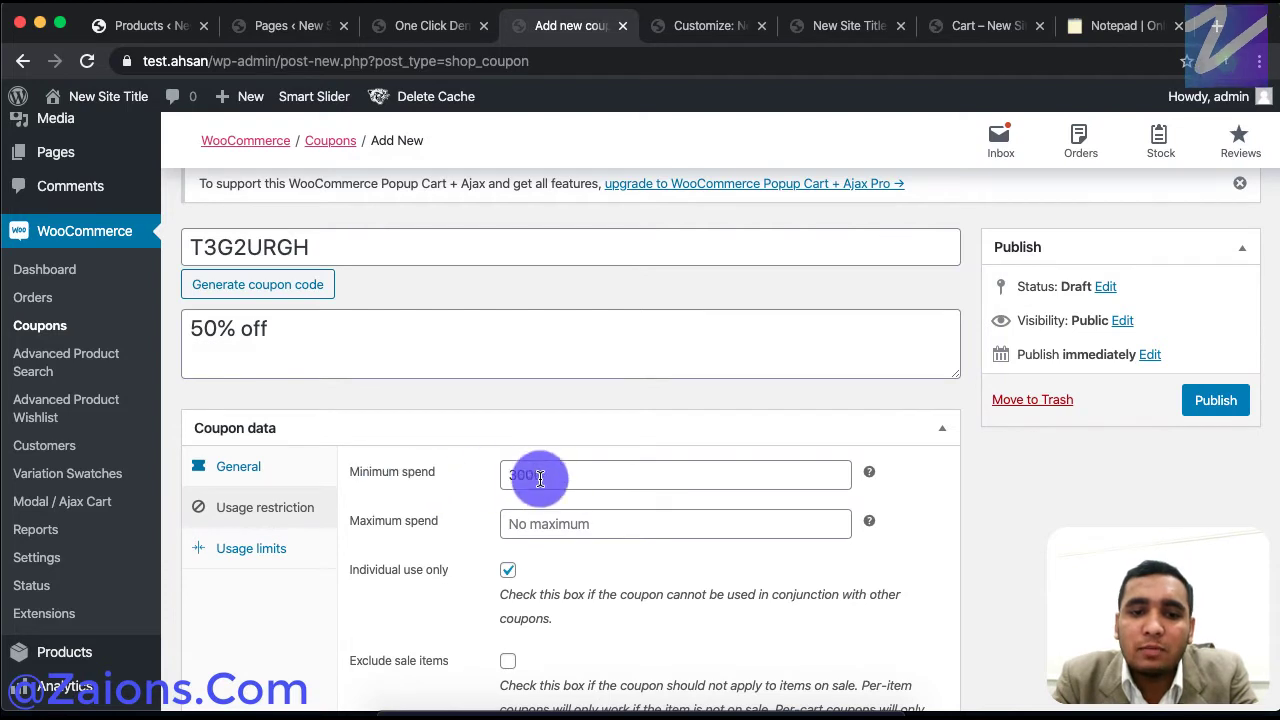
Publish the coupon and select its coupon code
left_click(1217, 405)
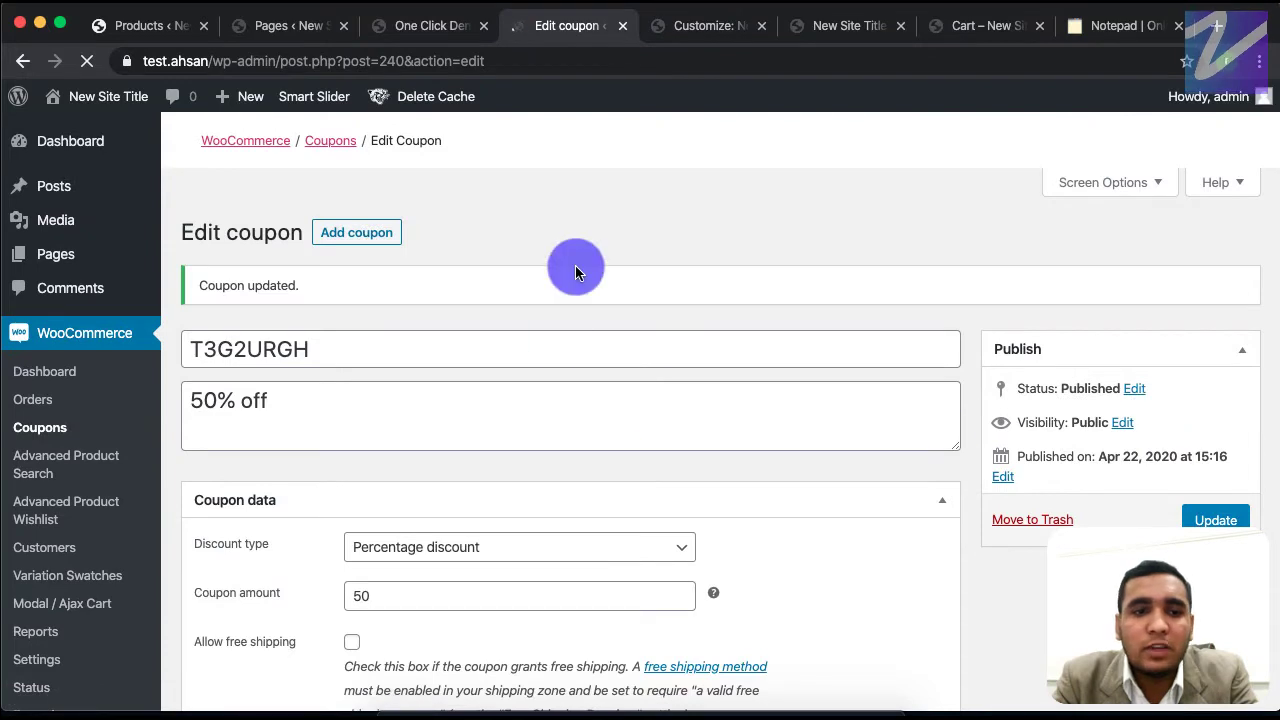
double_click(280, 398)
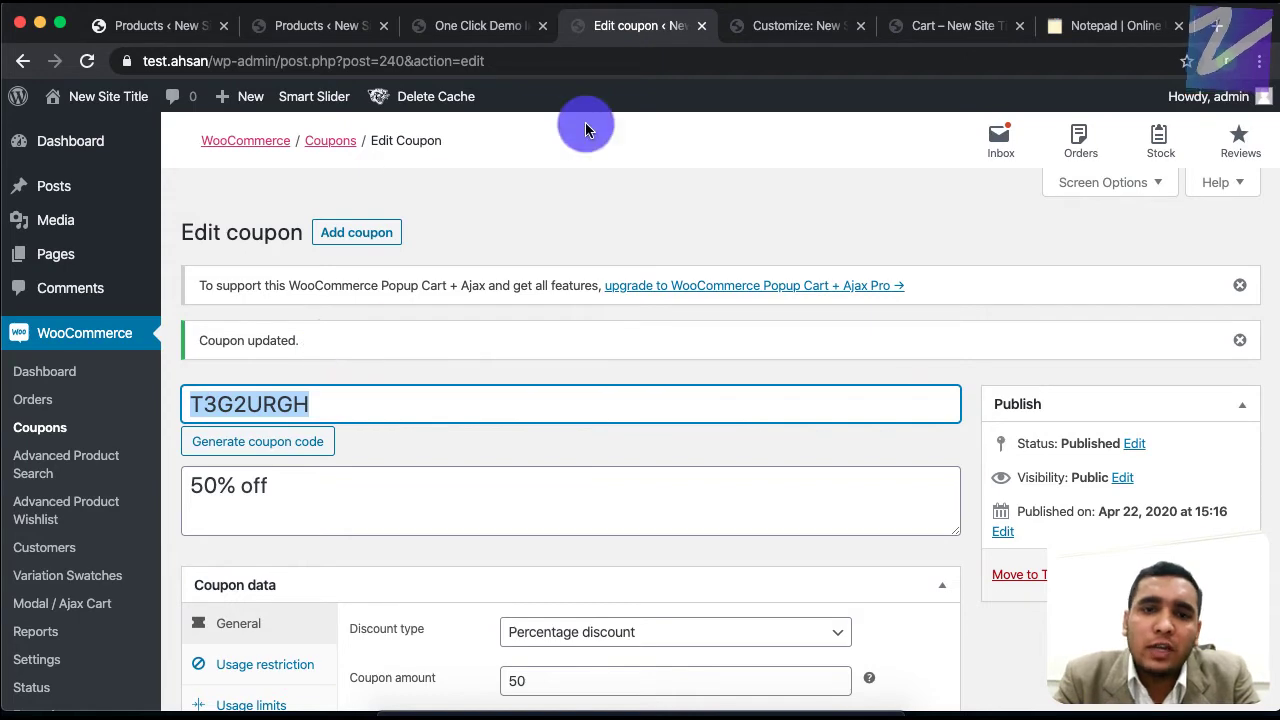
Switch to the shop's cart page, review the cart item and totals, and proceed to checkout
left_click(929, 38)
scroll(660, 571, "down", 5)
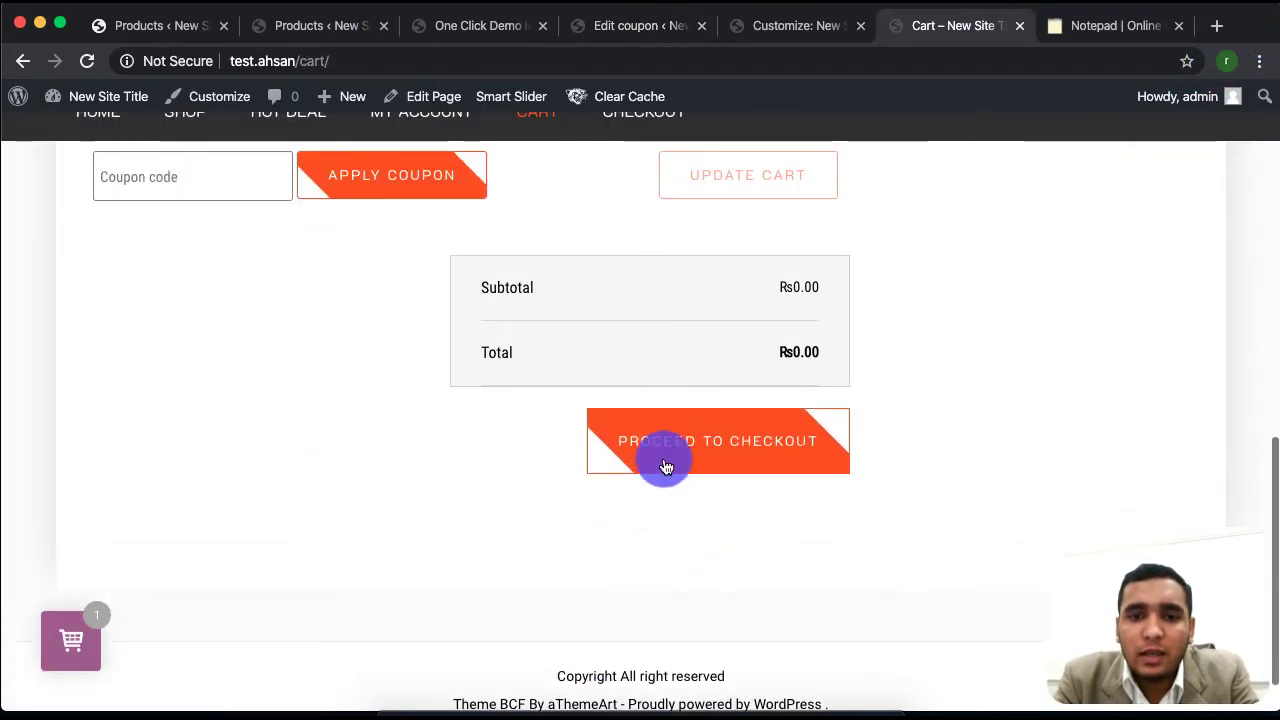
scroll(743, 457, "up", 5)
scroll(743, 457, "down", 1)
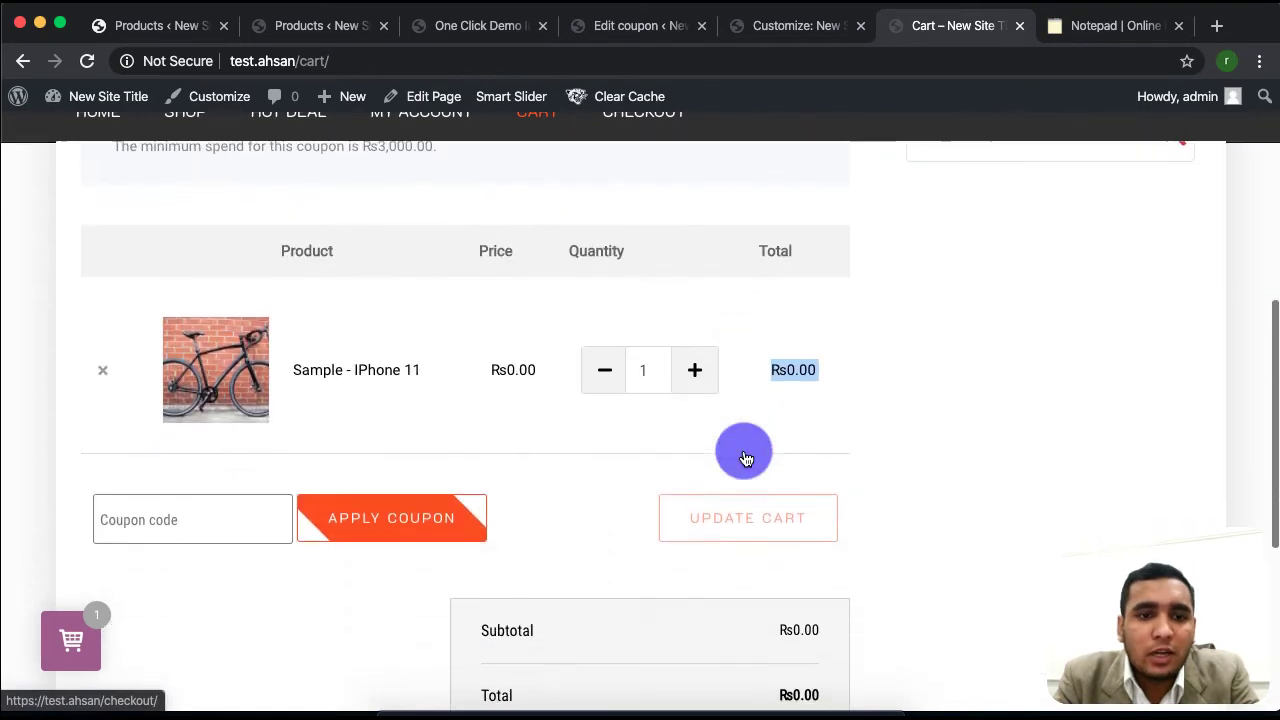
scroll(745, 459, "down", 4)
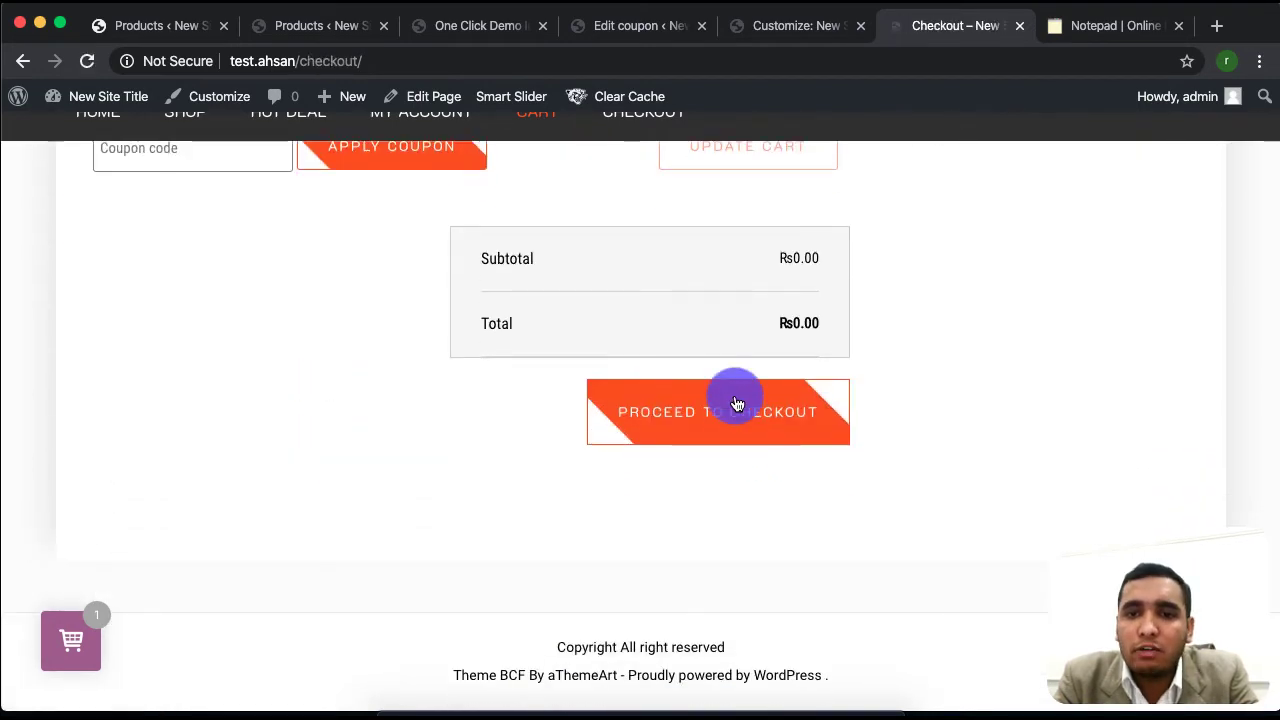
Enter the customer's first name in the billing details and try to place the order
scroll(544, 657, "down", 6)
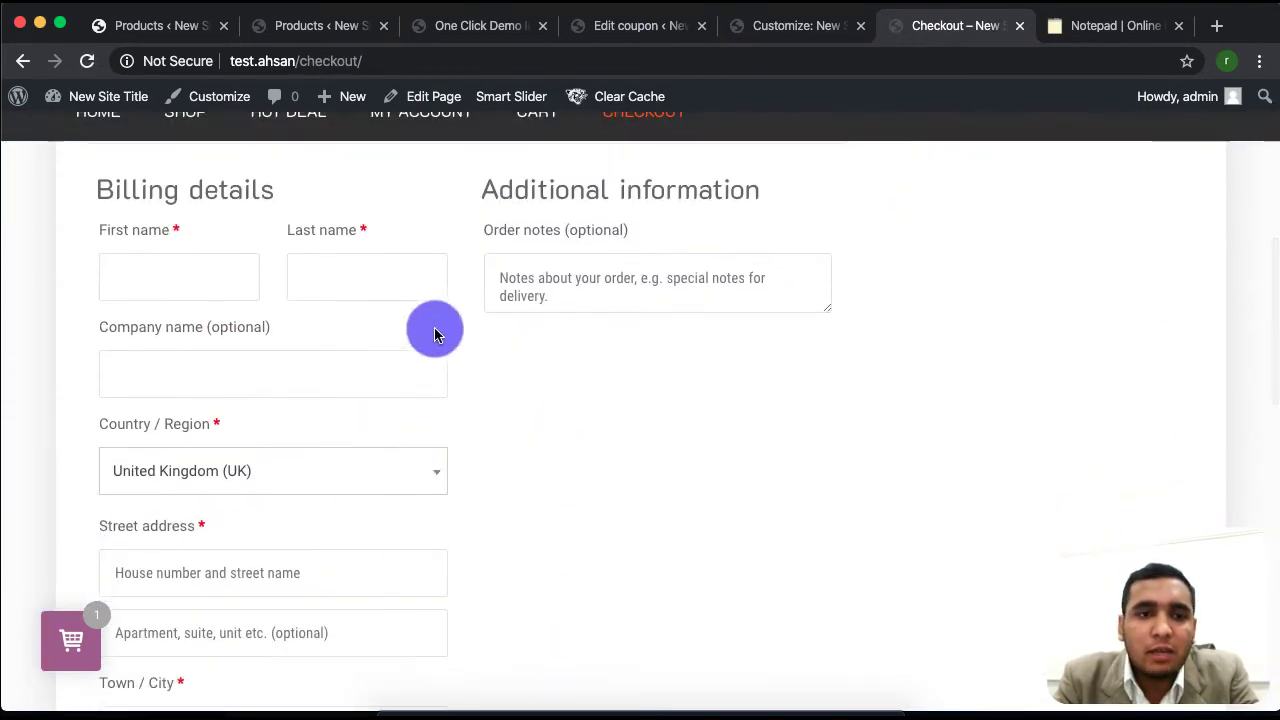
scroll(477, 634, "down", 8)
scroll(571, 331, "up", 10)
scroll(477, 506, "down", 4)
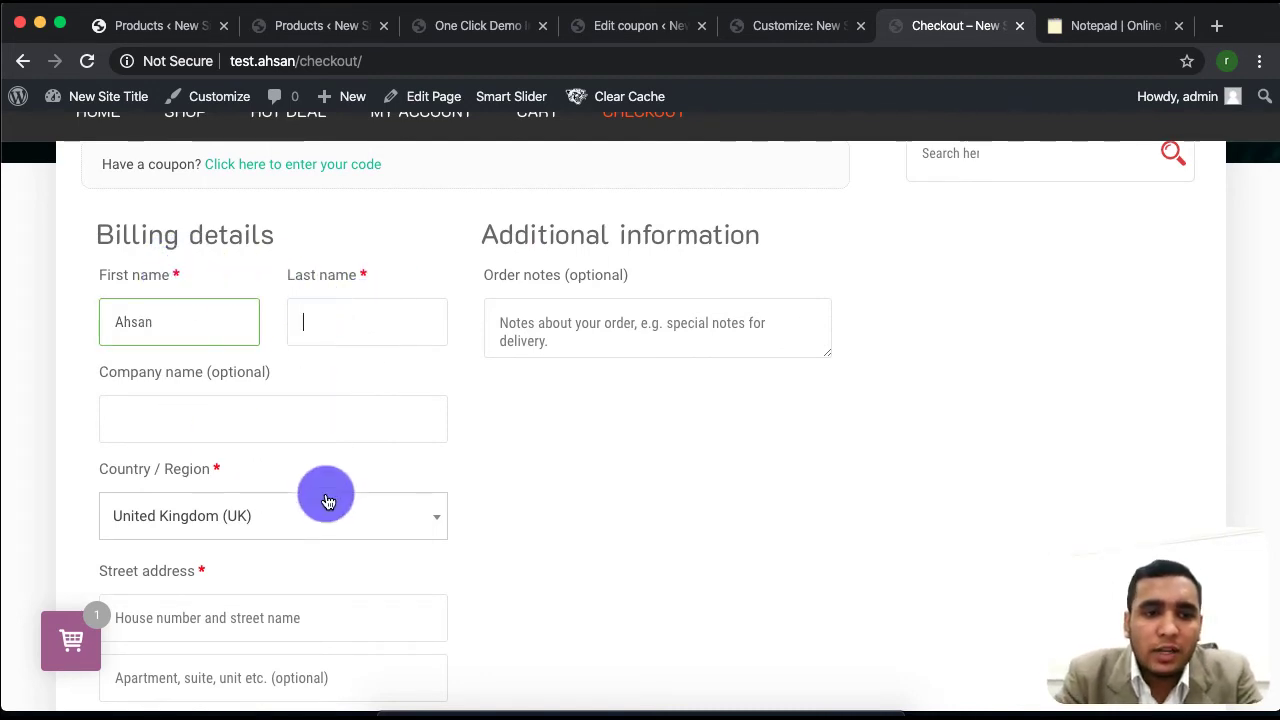
scroll(326, 491, "down", 10)
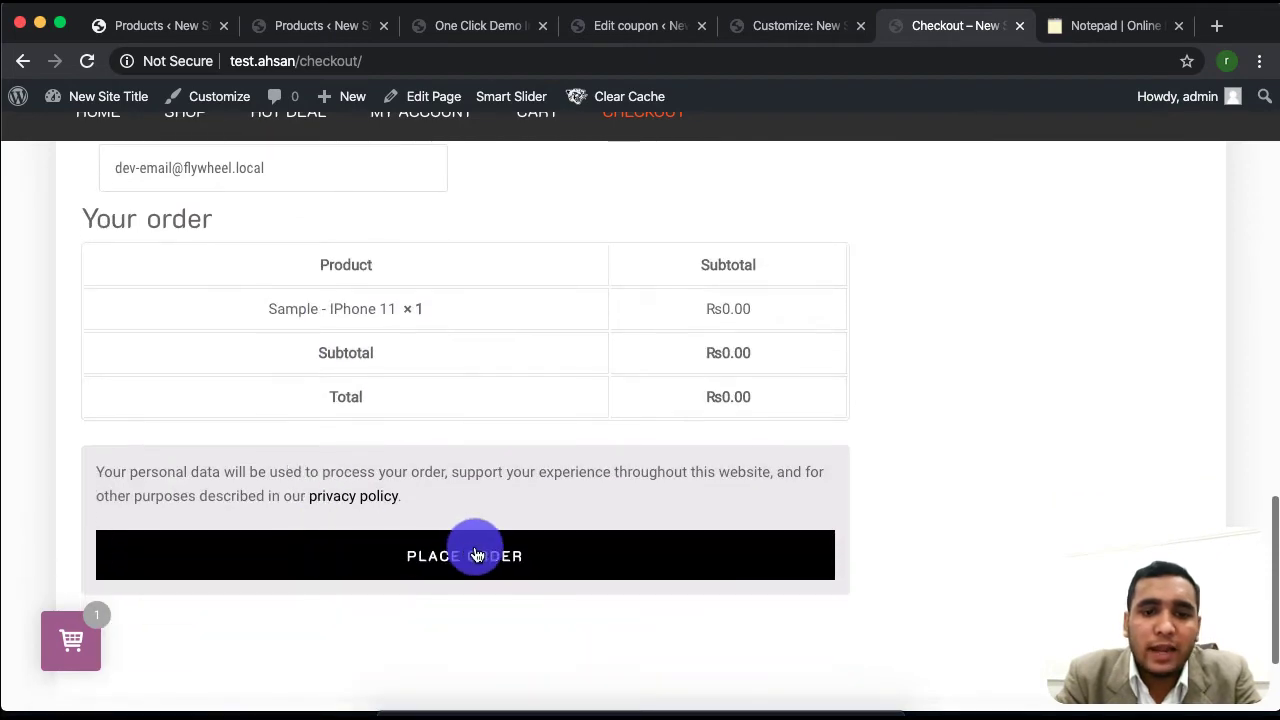
left_click(474, 553)
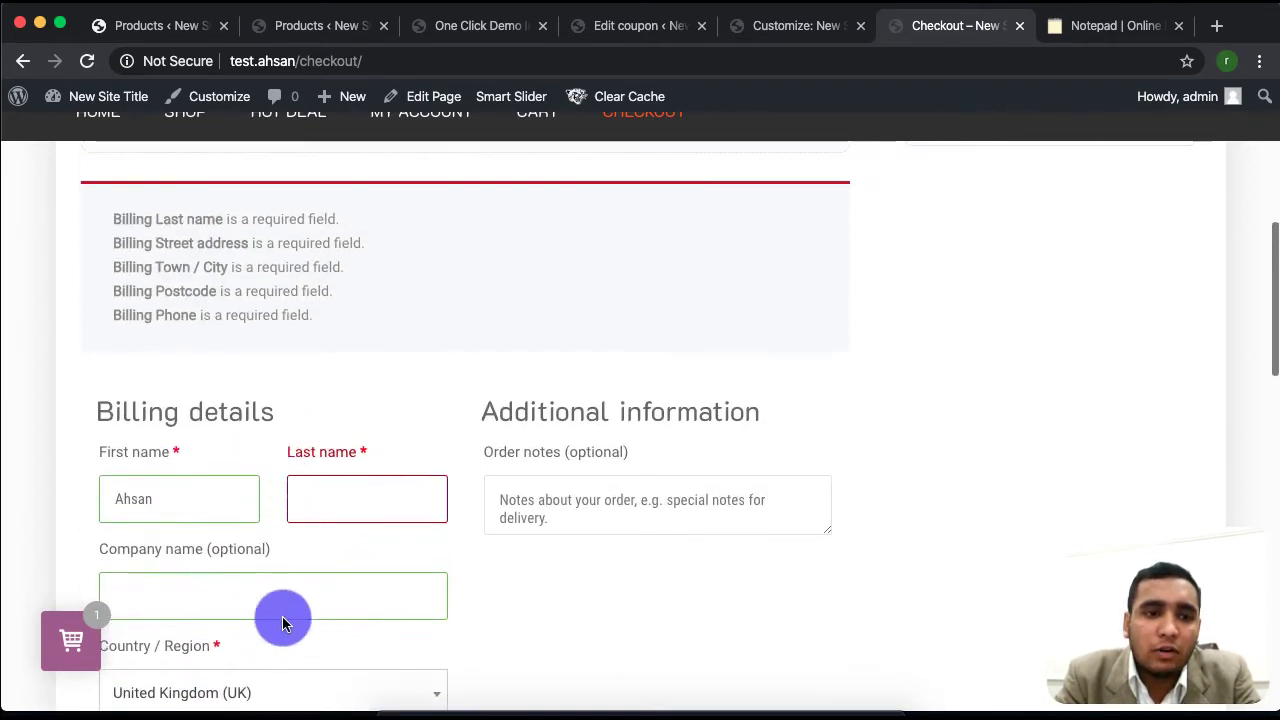
Fill in the customer's last name and the remaining required billing address and phone fields, and place the order
type("tariq")
scroll(323, 591, "down", 15)
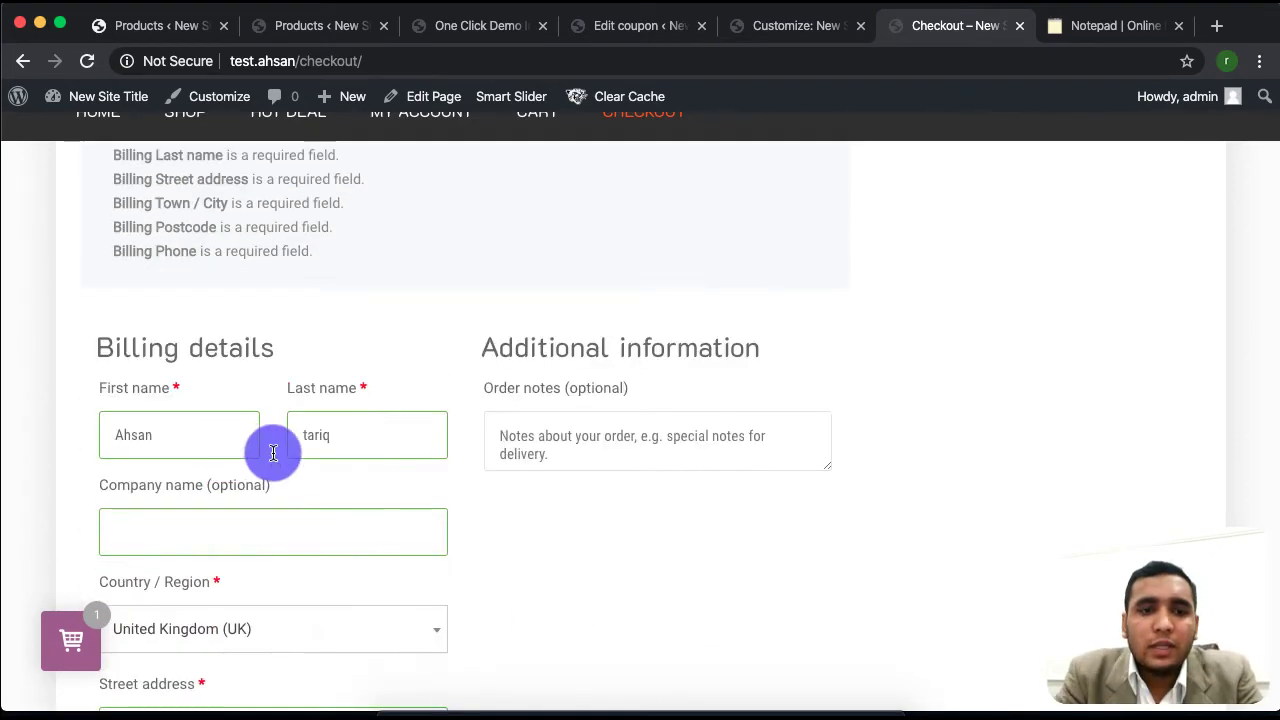
left_click(494, 389)
Review the order details and billing address on the order confirmation page and reload the page
scroll(535, 560, "down", 5)
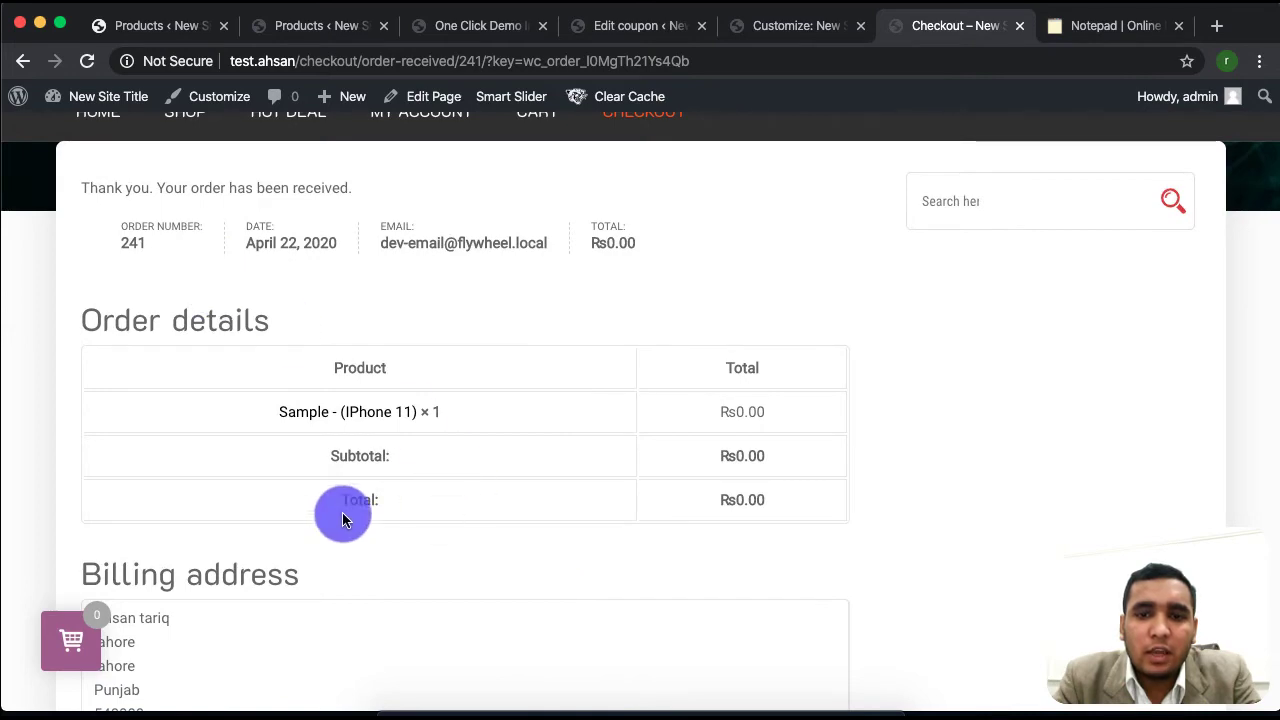
scroll(287, 453, "down", 3)
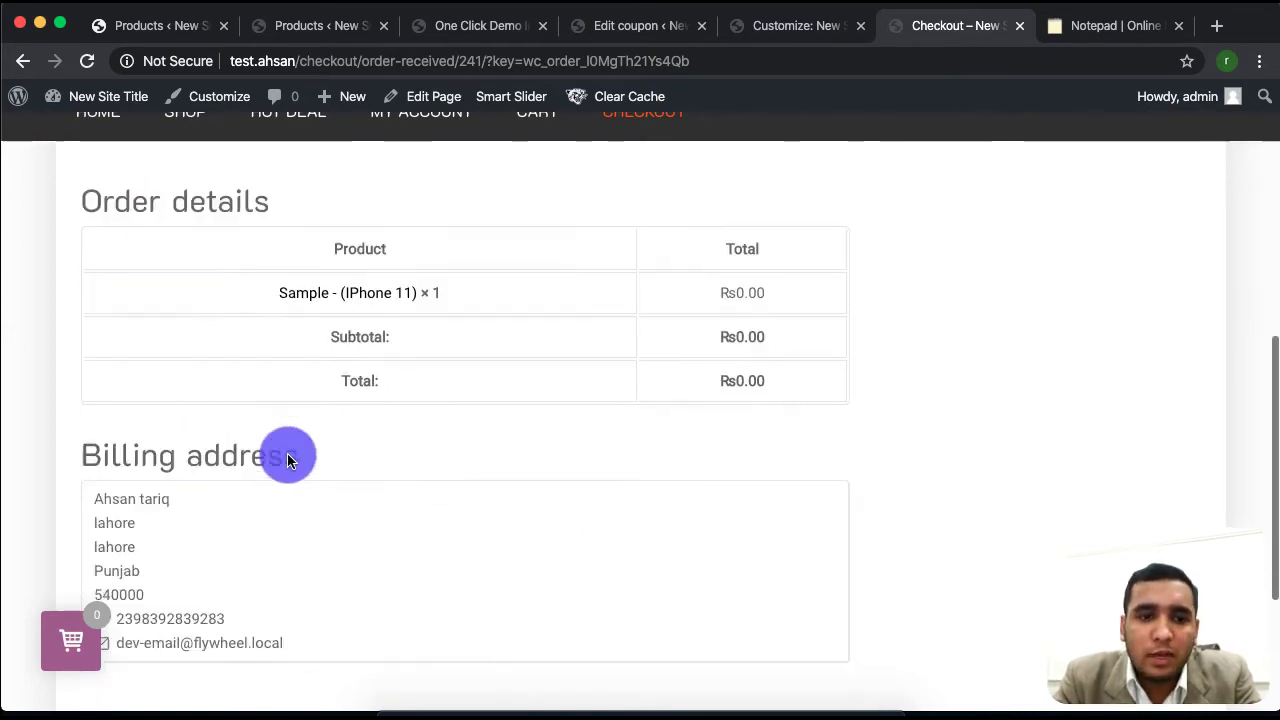
key("super+r")
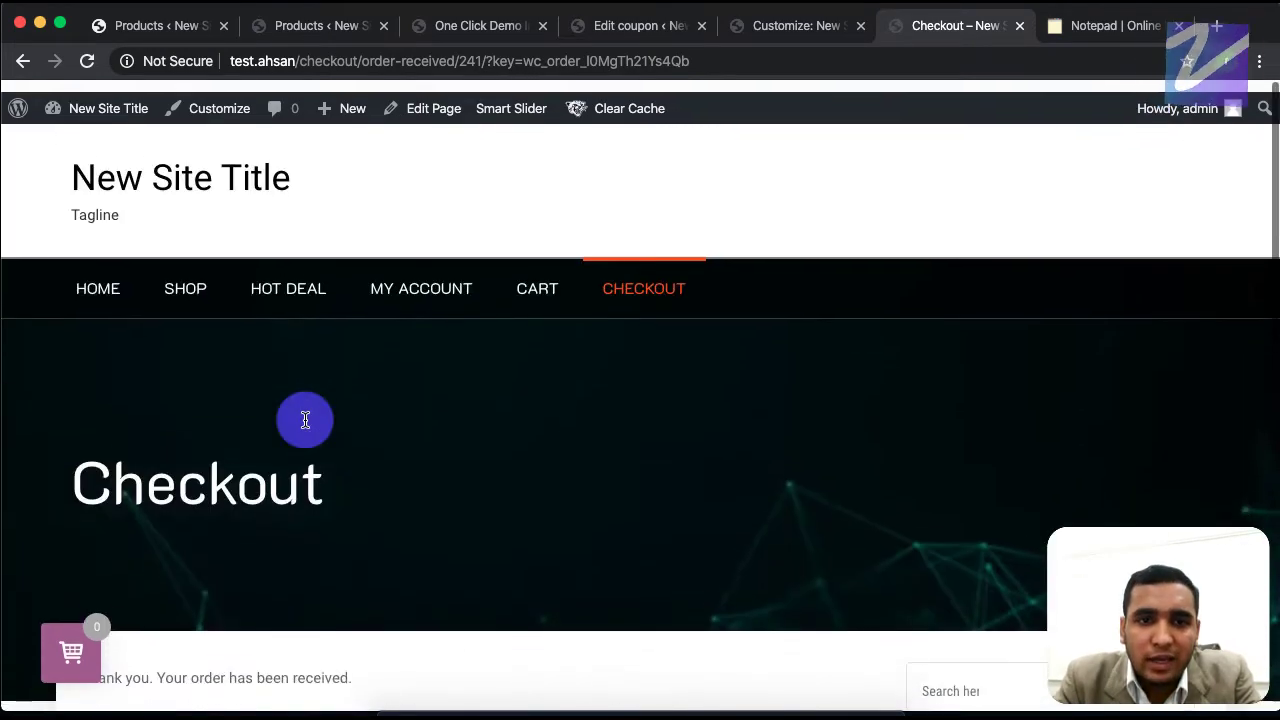
scroll(297, 574, "down", 2)
scroll(300, 577, "up", 3)
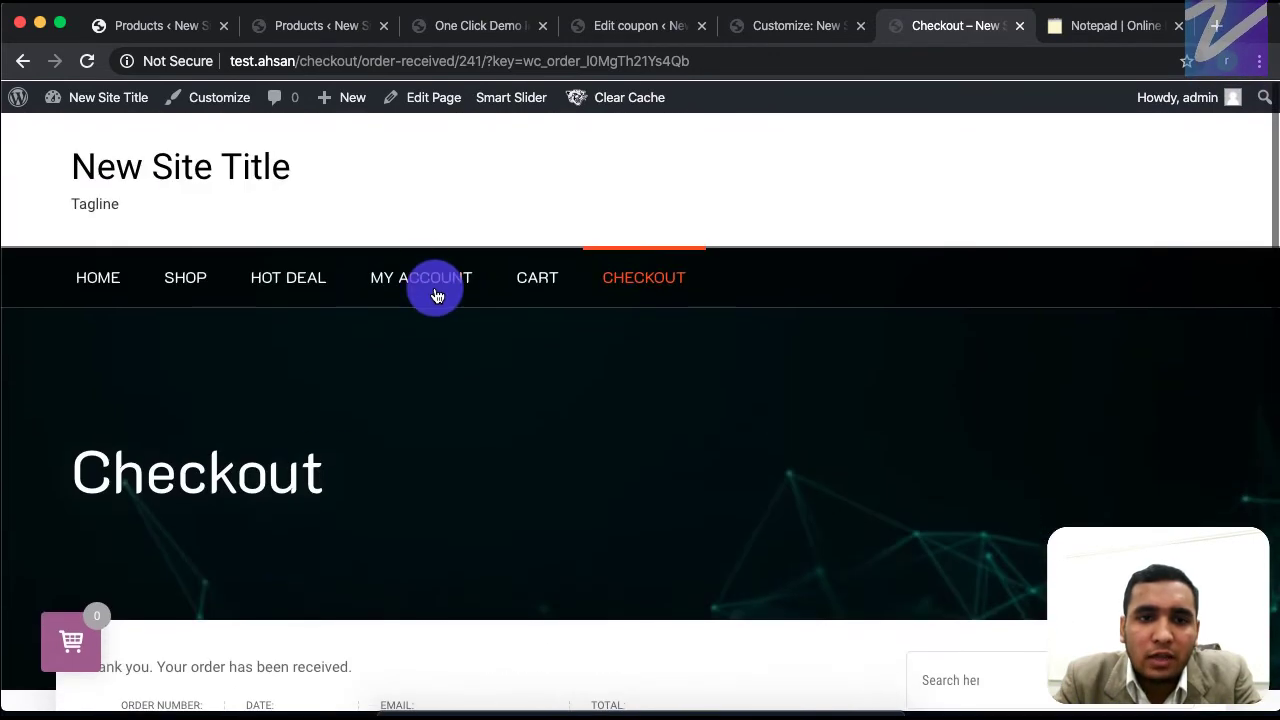
Open the orders list in the shop's My Account page and view the details of the placed order
left_click(432, 296)
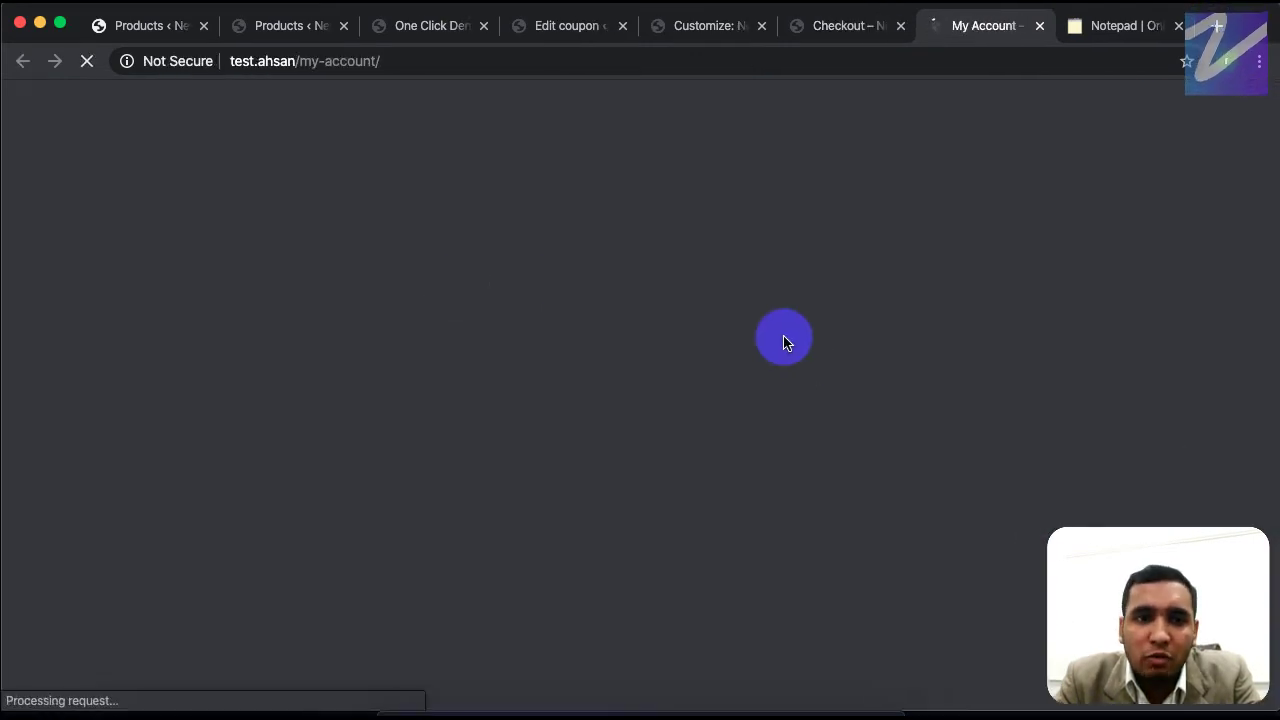
scroll(541, 533, "down", 3)
scroll(541, 532, "down", 2)
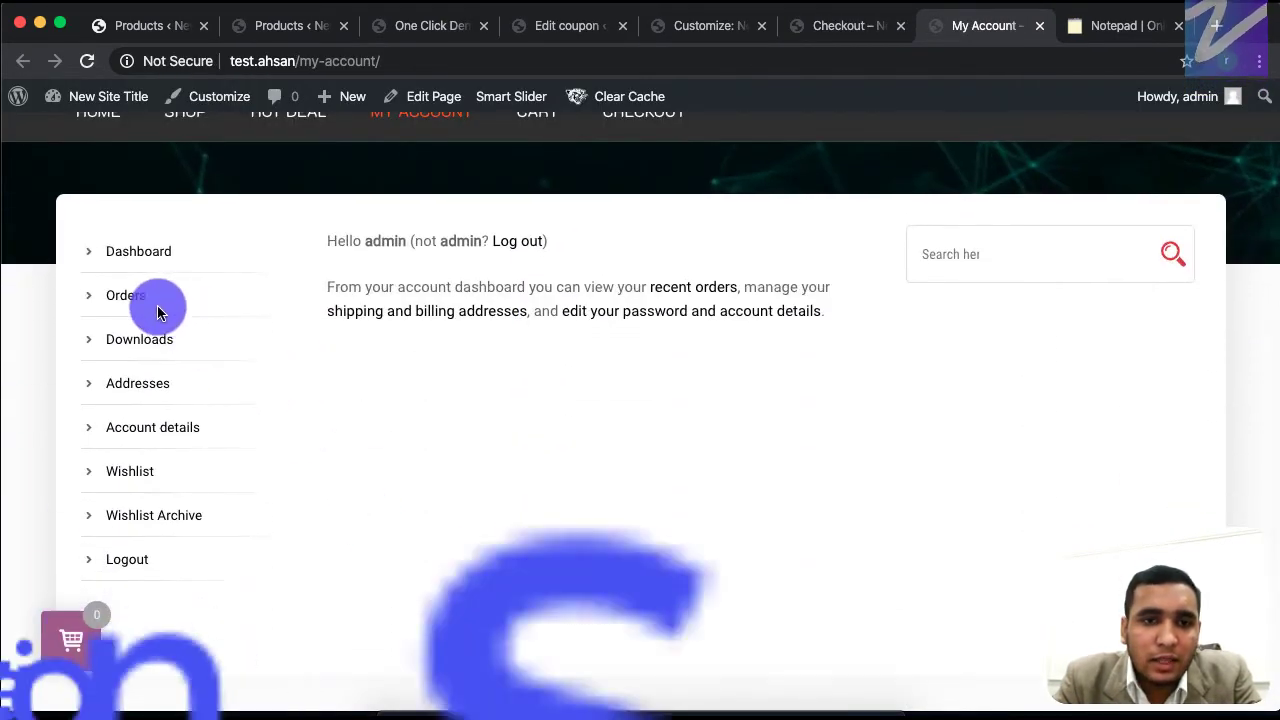
left_click(130, 300)
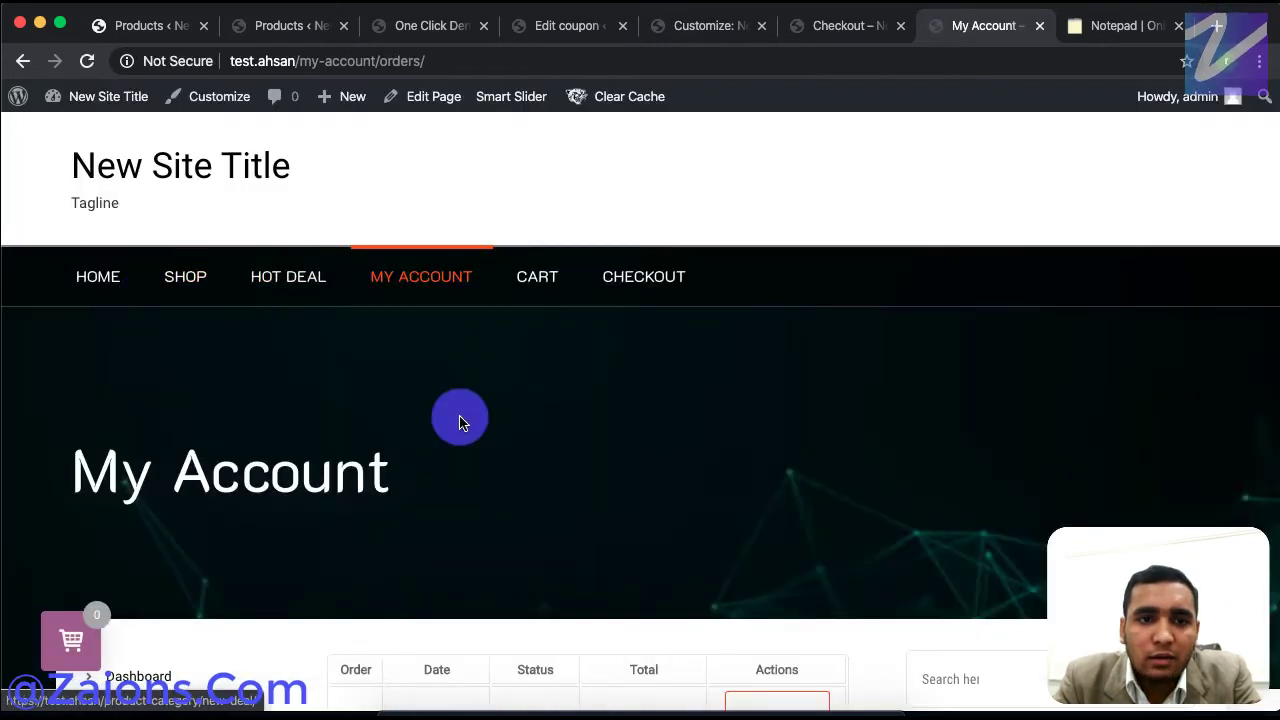
scroll(440, 552, "down", 4)
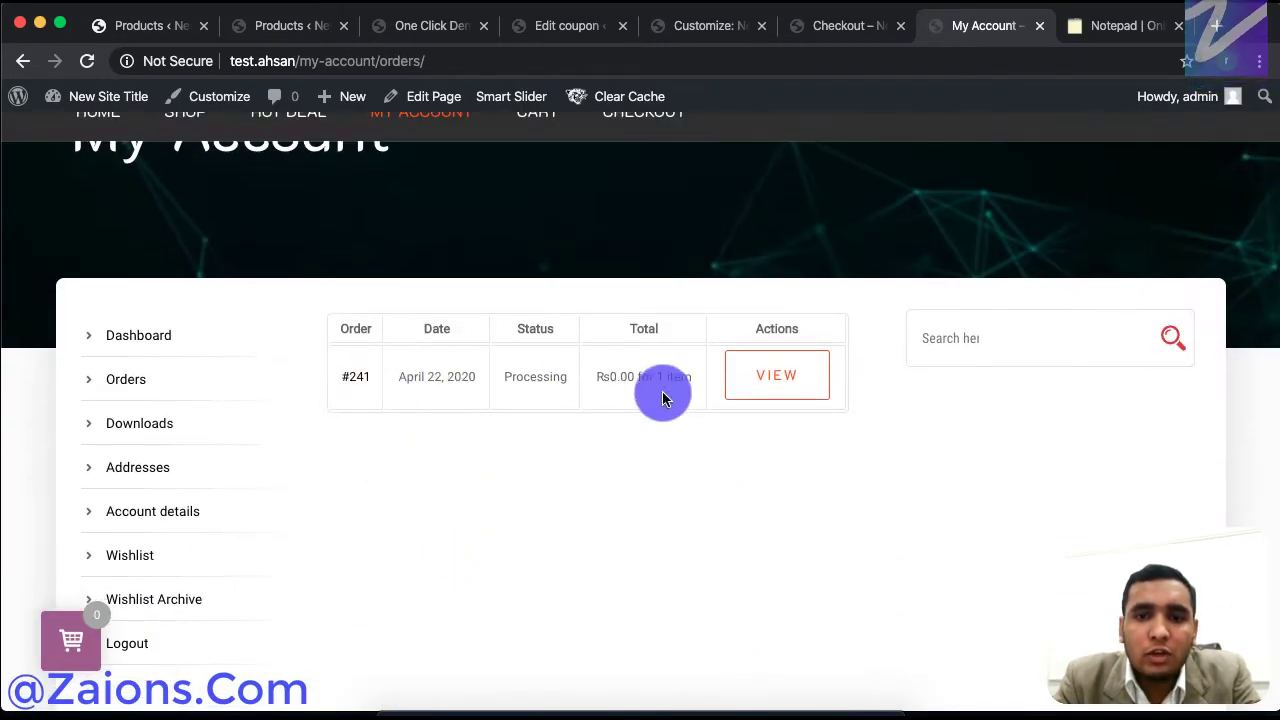
left_click(783, 388)
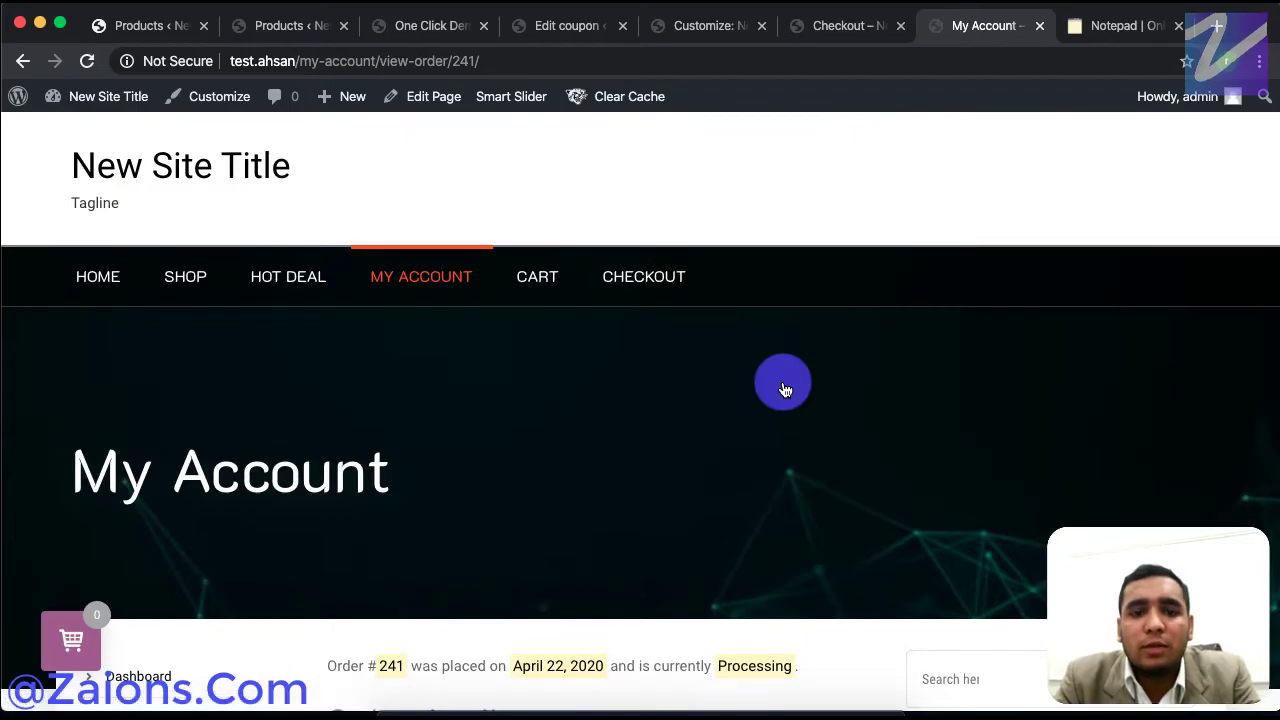
scroll(783, 380, "down", 4)
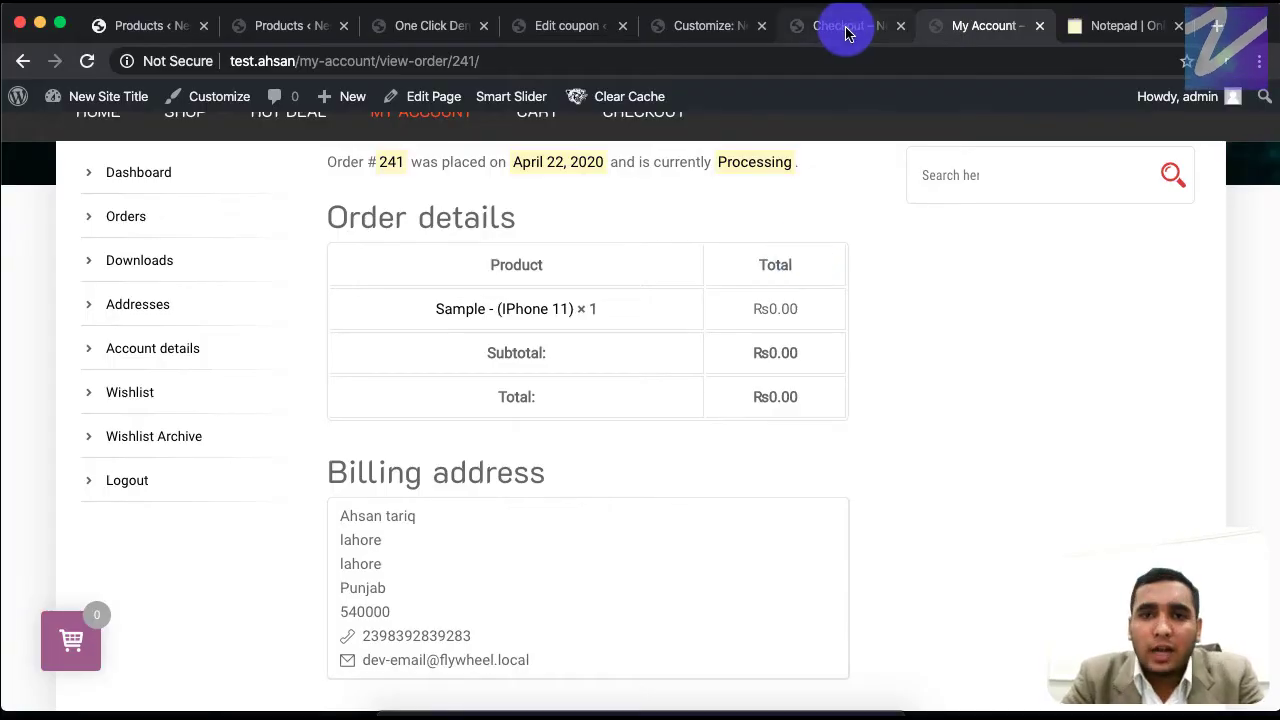
Go to the WooCommerce orders list in the WordPress admin and open the newly placed order for editing
left_click(846, 28)
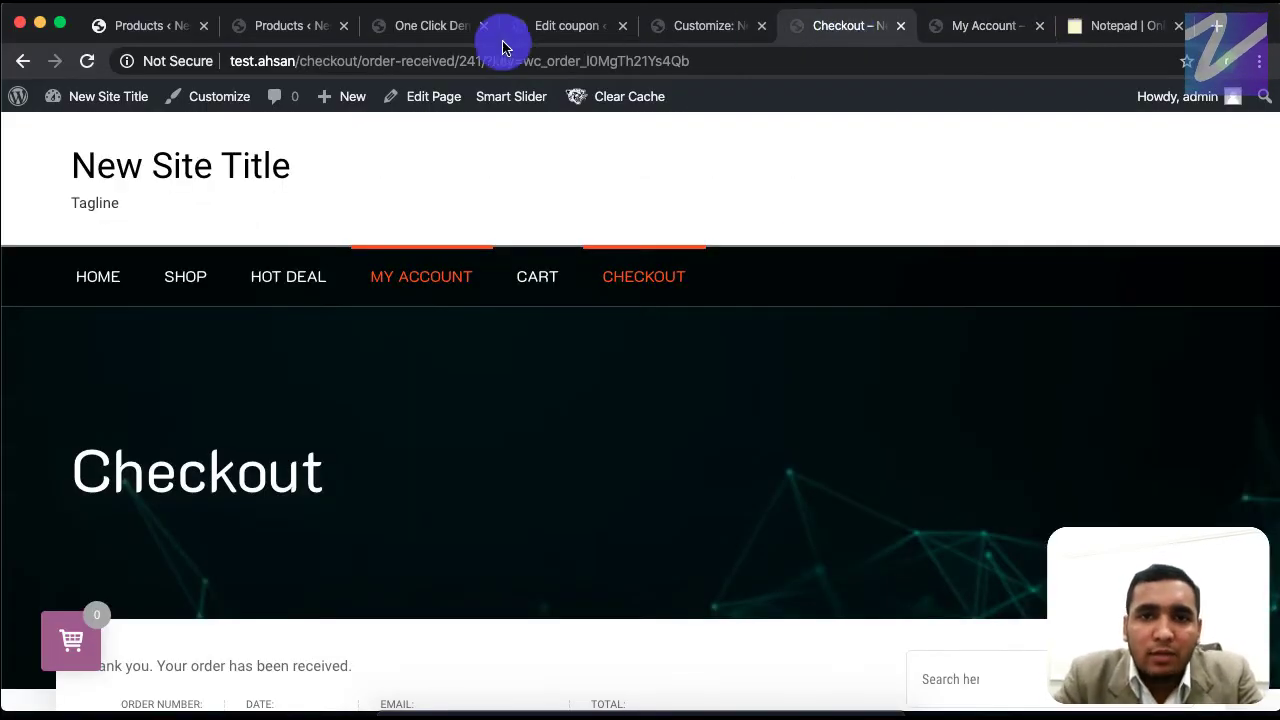
left_click(683, 34)
left_click(413, 38)
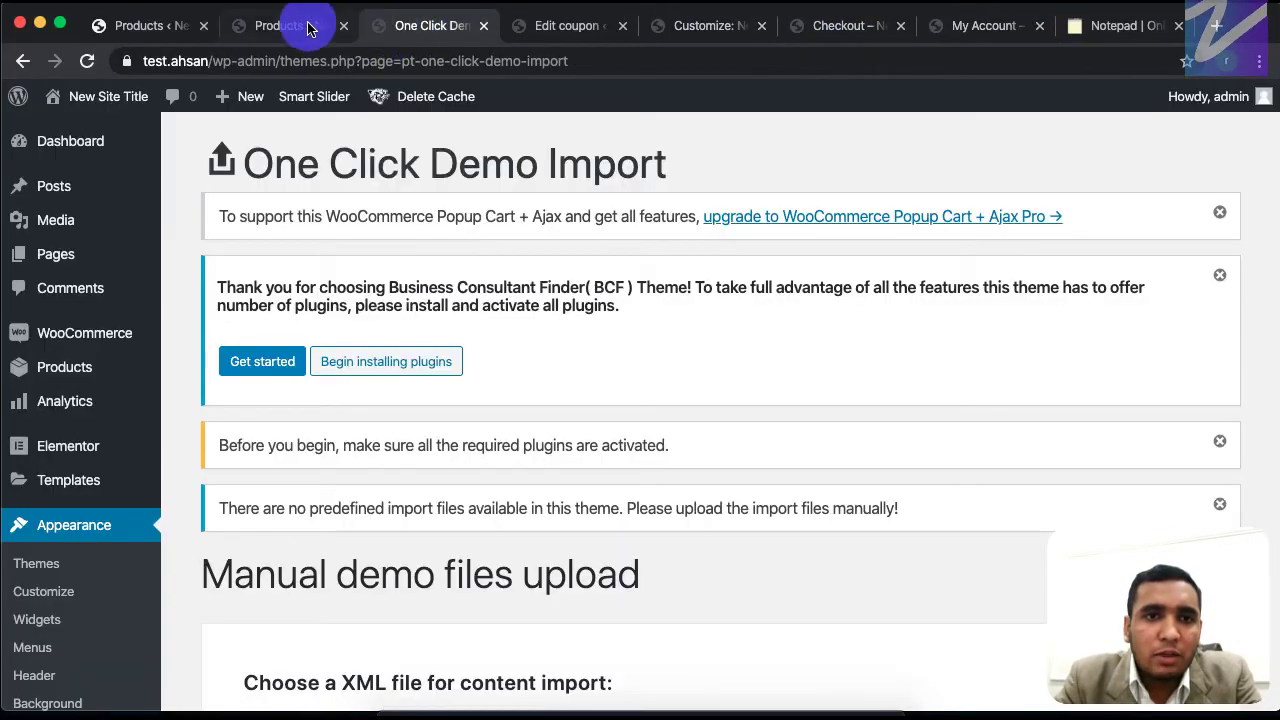
left_click(296, 30)
mouse_move(85, 341)
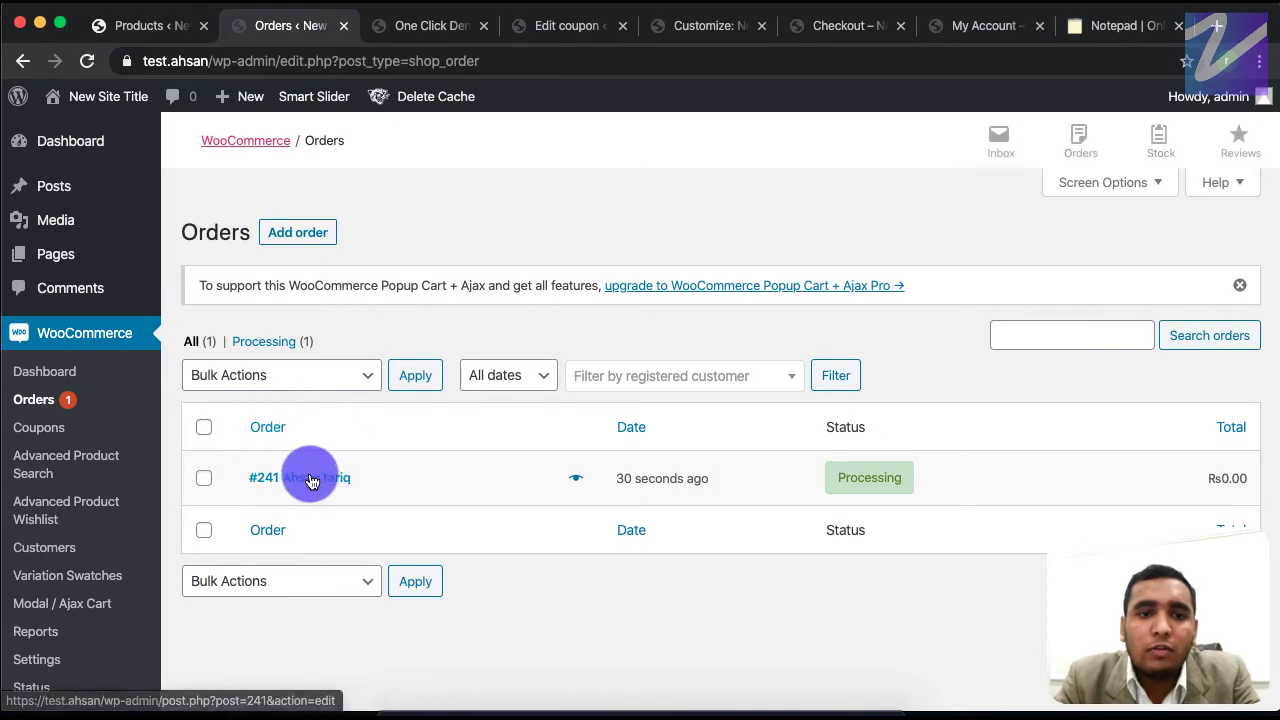
left_click(335, 481)
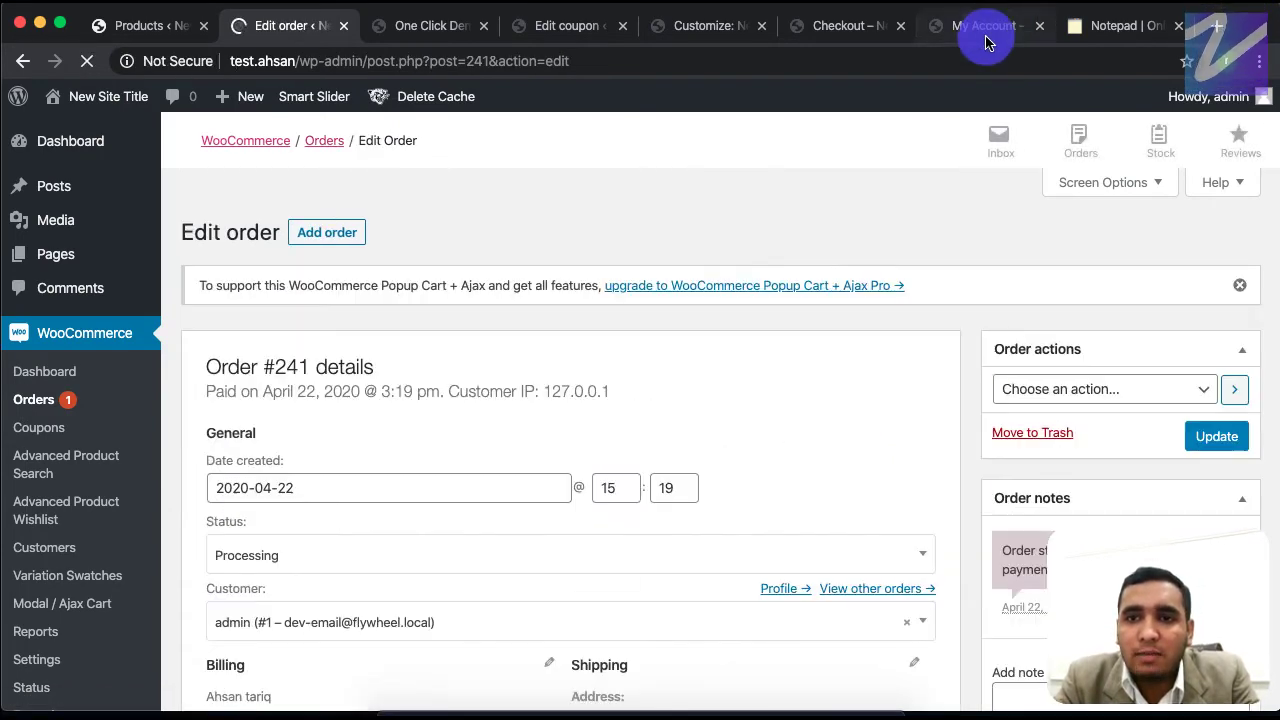
Compare the order's status and billing details in My Account with those on the admin's Edit Order page
left_click(980, 27)
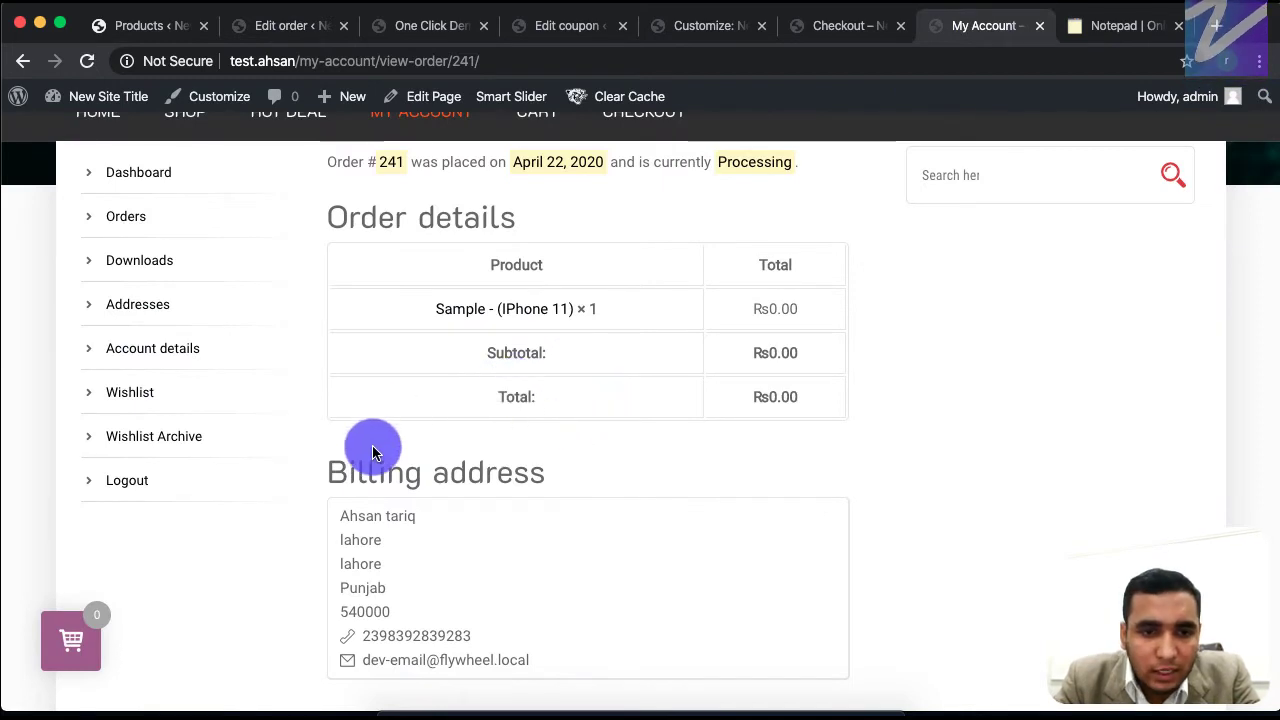
scroll(372, 445, "up", 2)
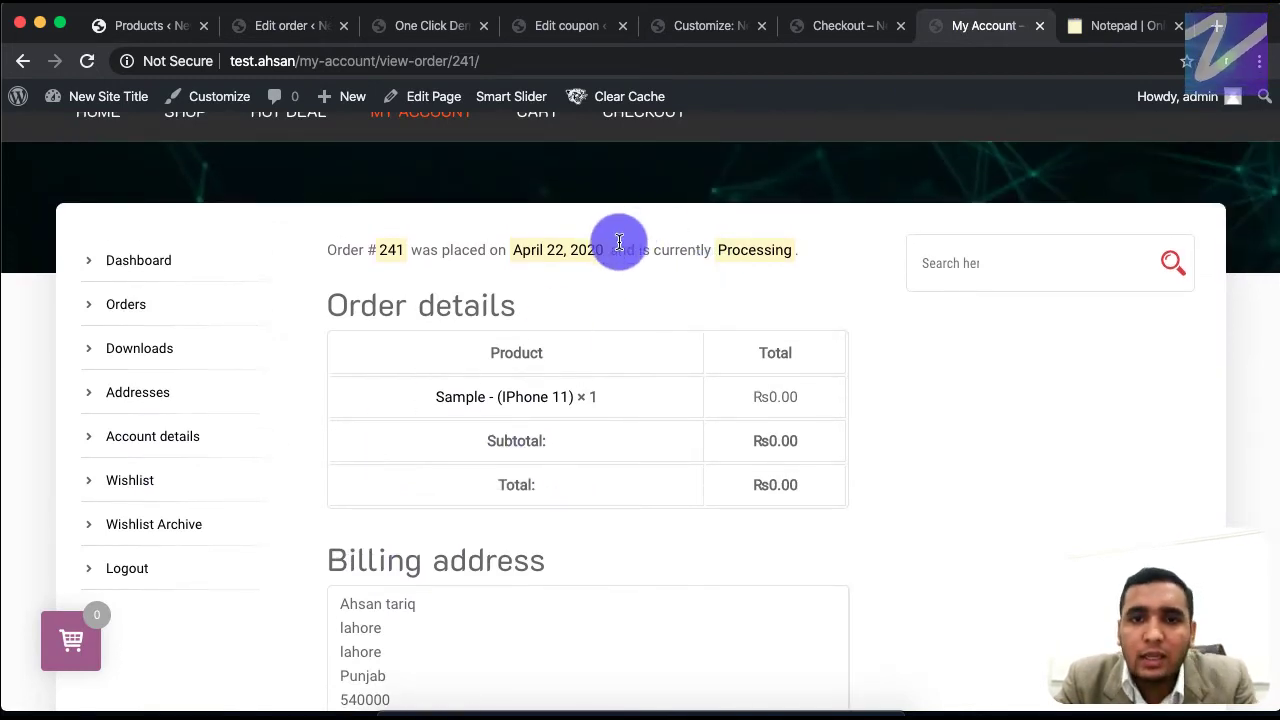
left_click(308, 21)
scroll(520, 470, "down", 5)
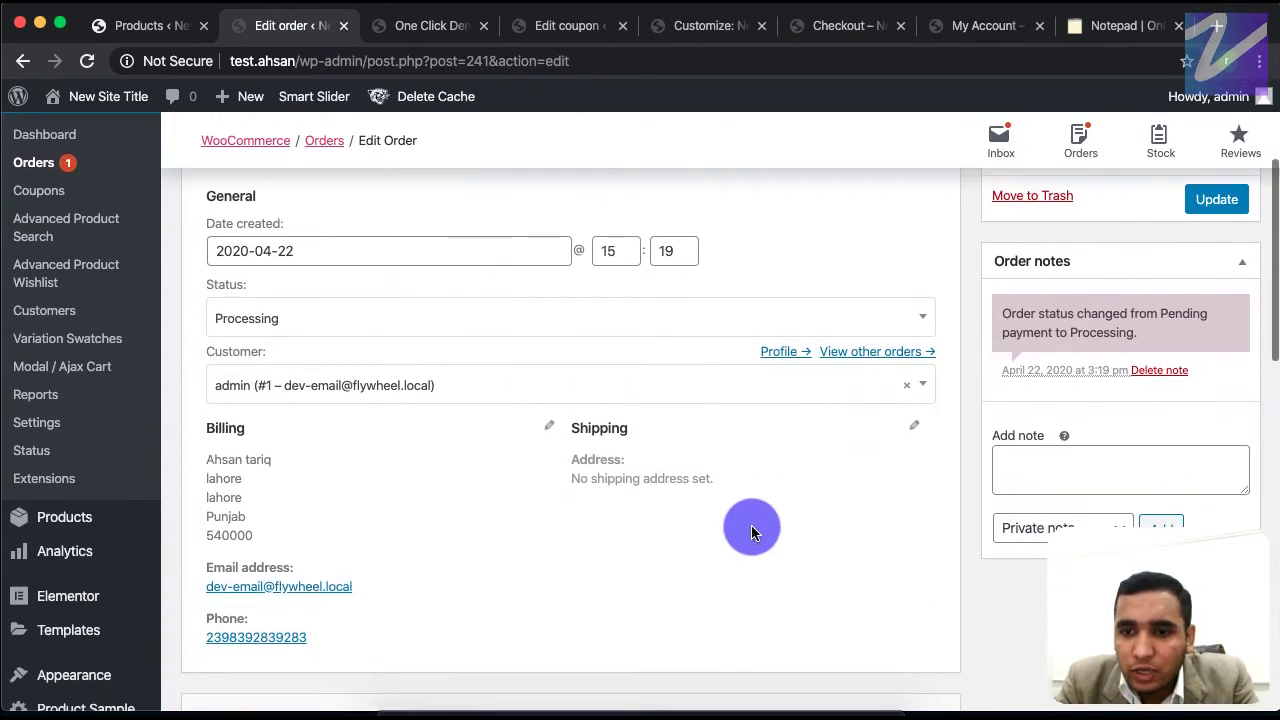
Set the order's status to On hold, update the order, and check its status in the shop's My Account page
scroll(845, 398, "up", 1)
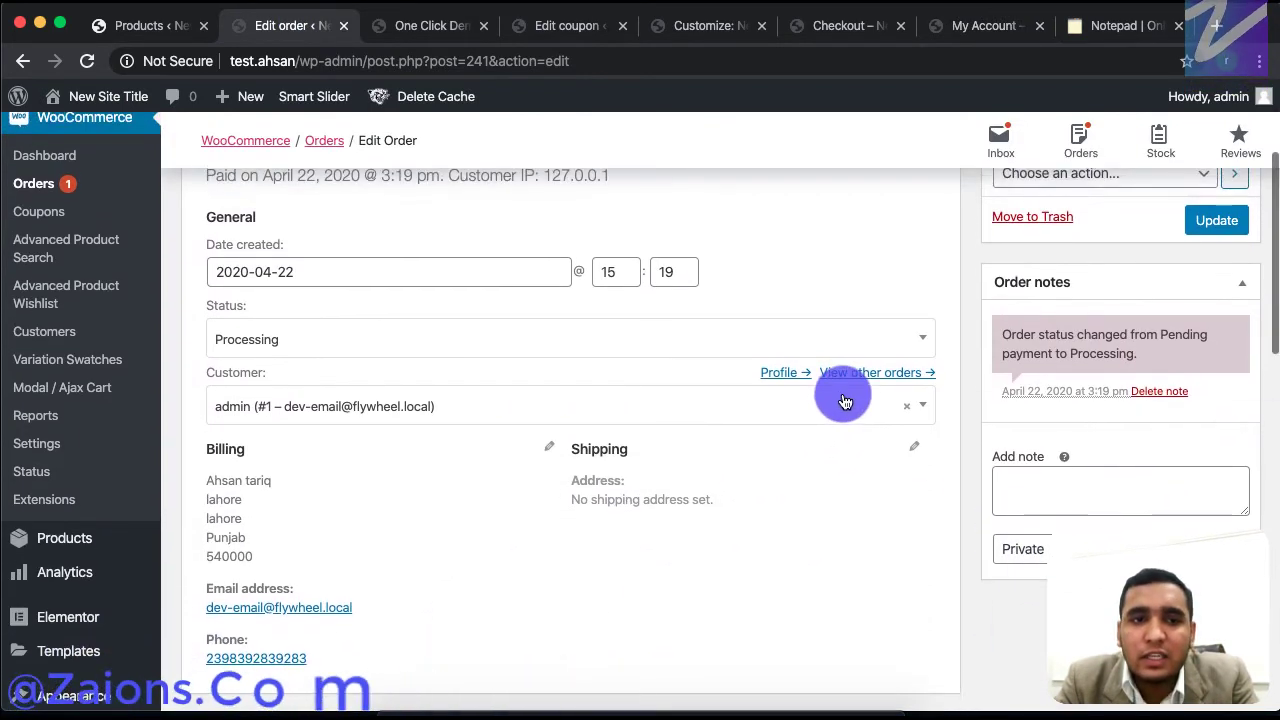
left_click(880, 338)
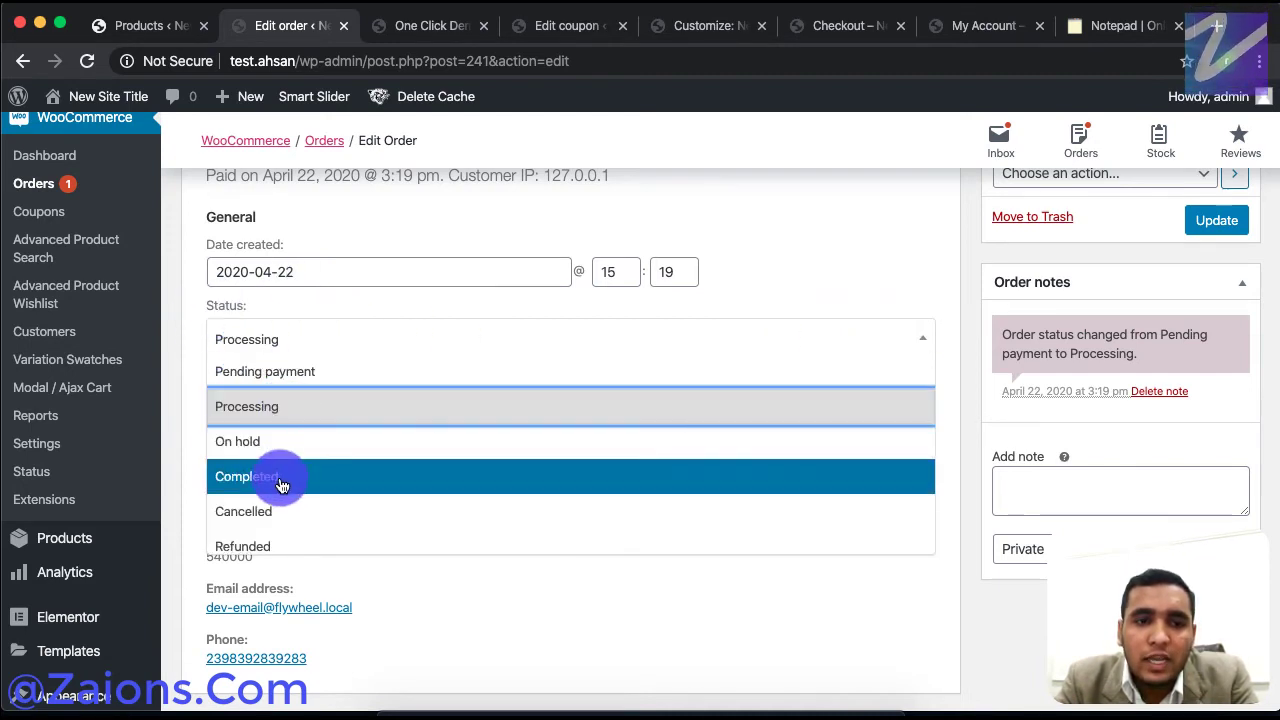
left_click(257, 447)
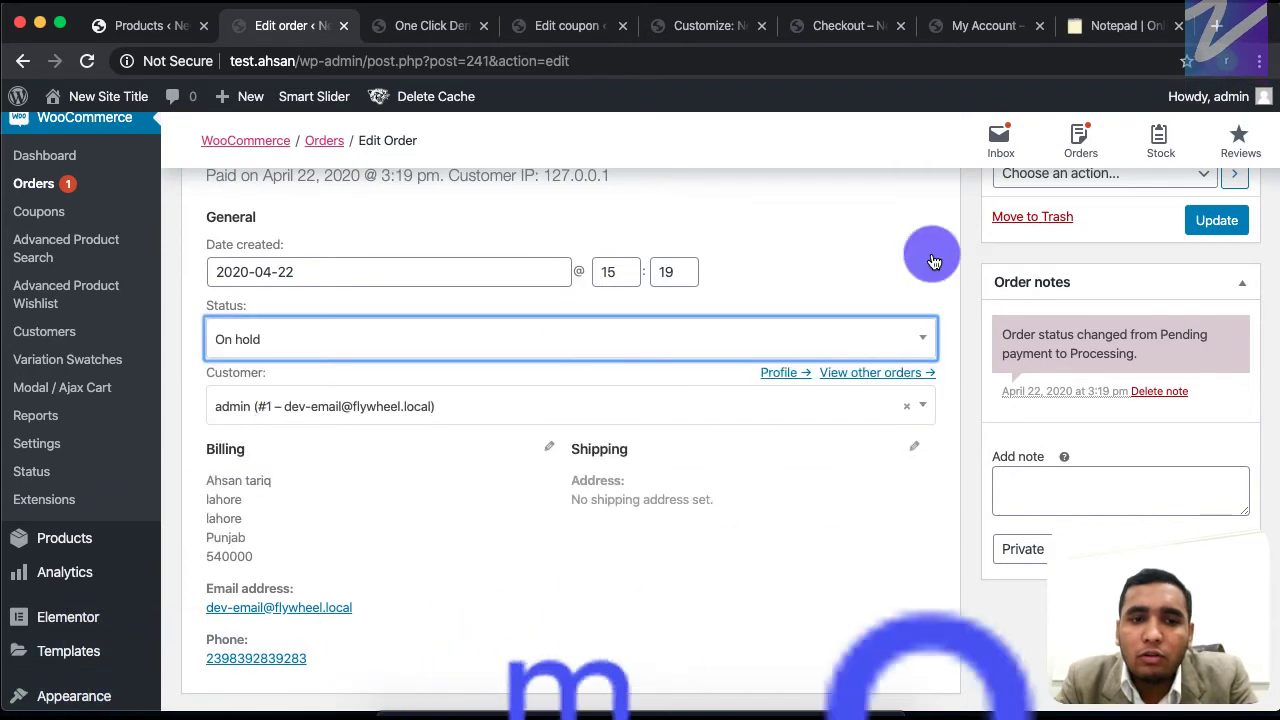
left_click(1218, 224)
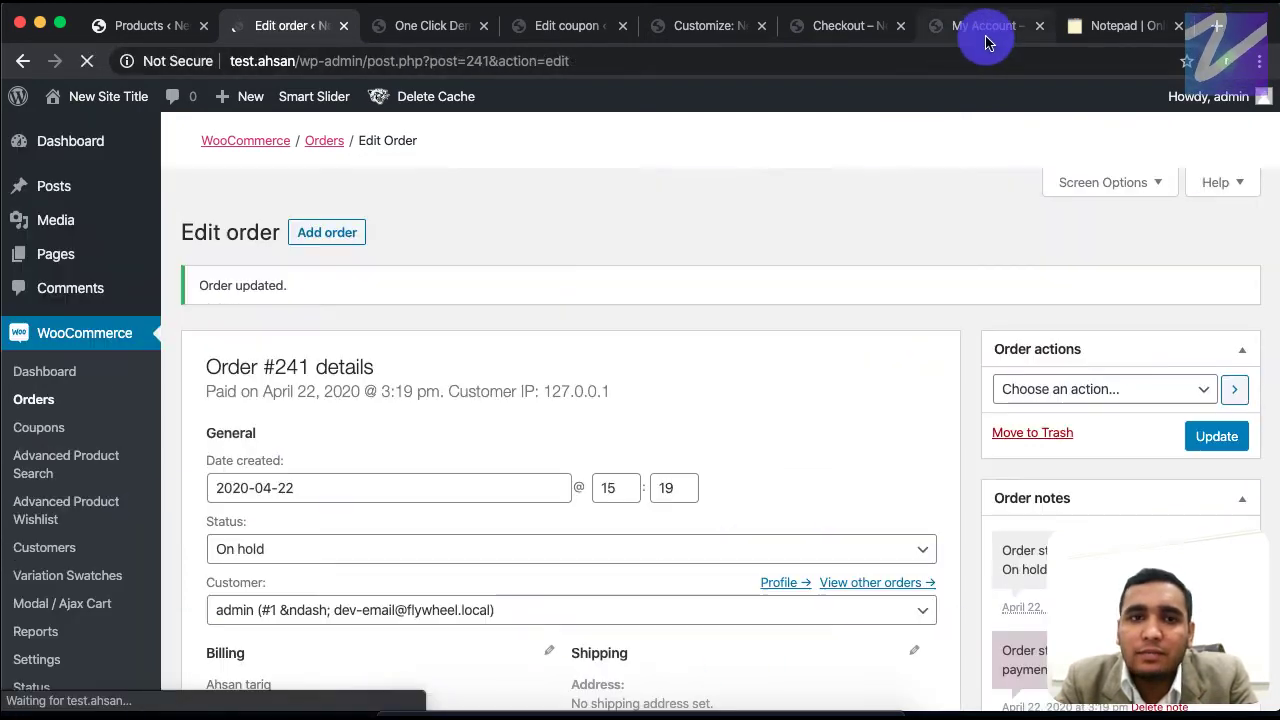
left_click(990, 28)
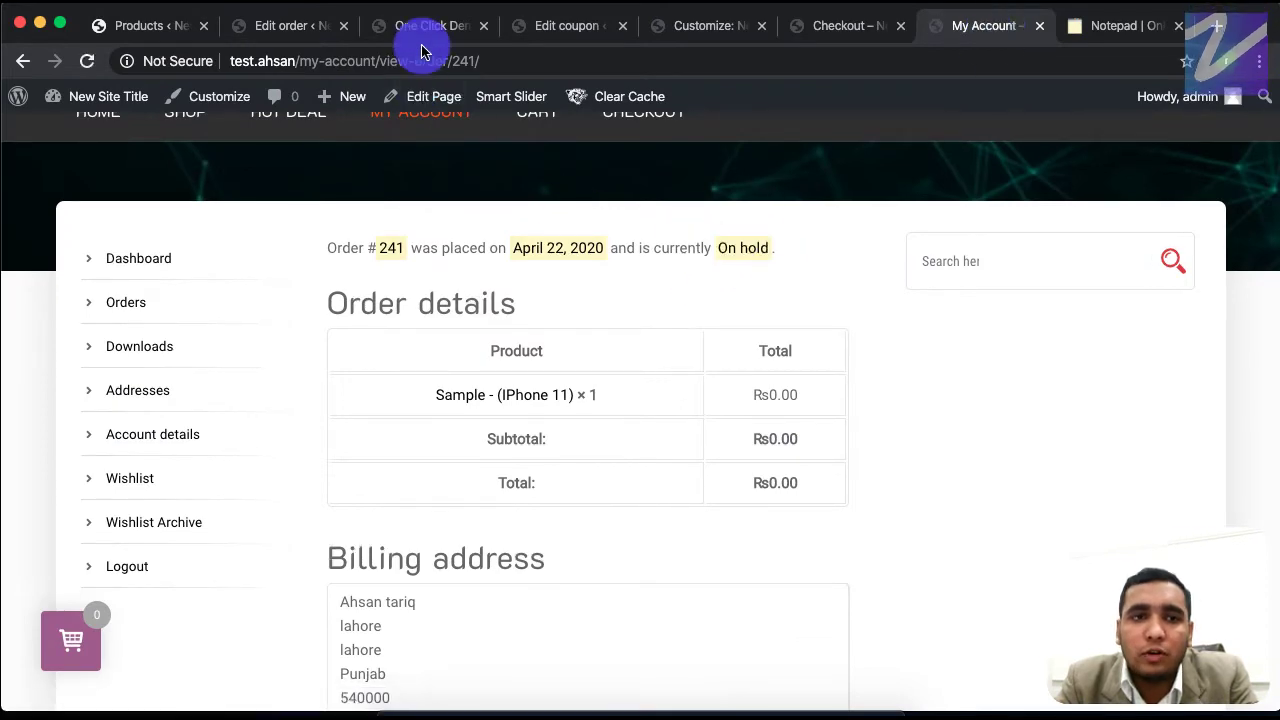
Set the order's status to Completed, update the order, and return to its view in My Account
left_click(298, 25)
scroll(432, 515, "down", 5)
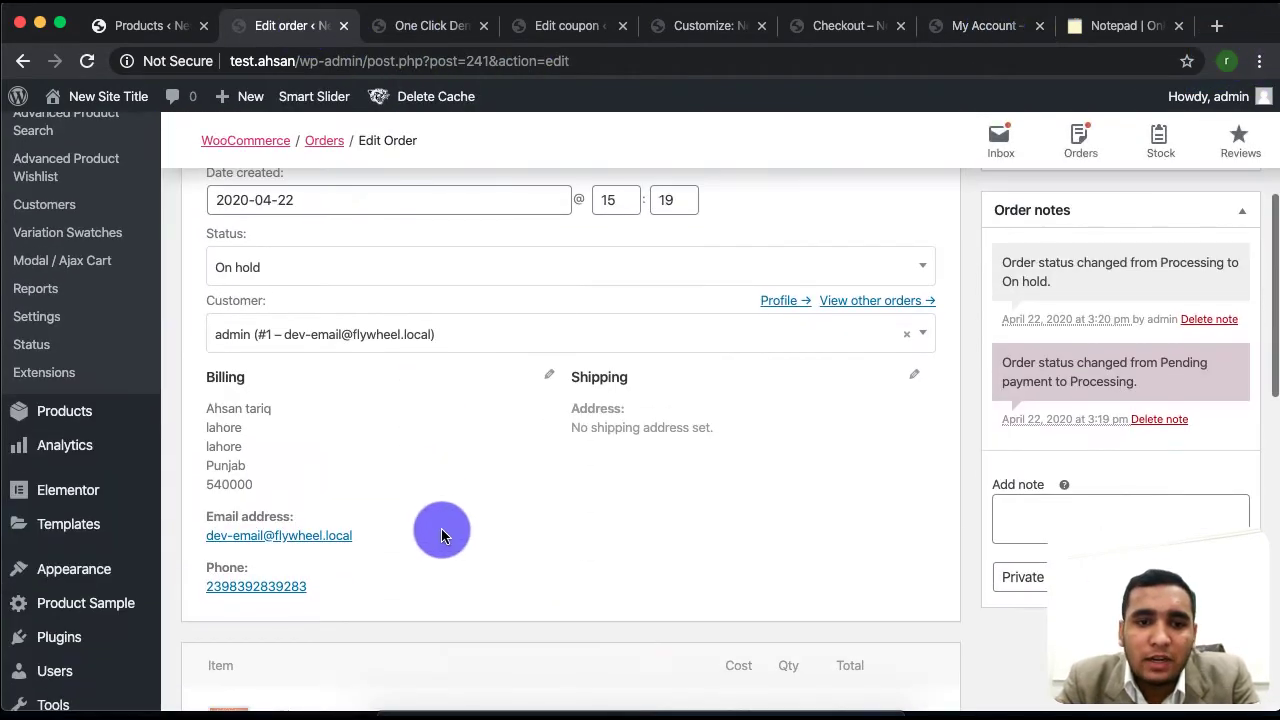
left_click(457, 285)
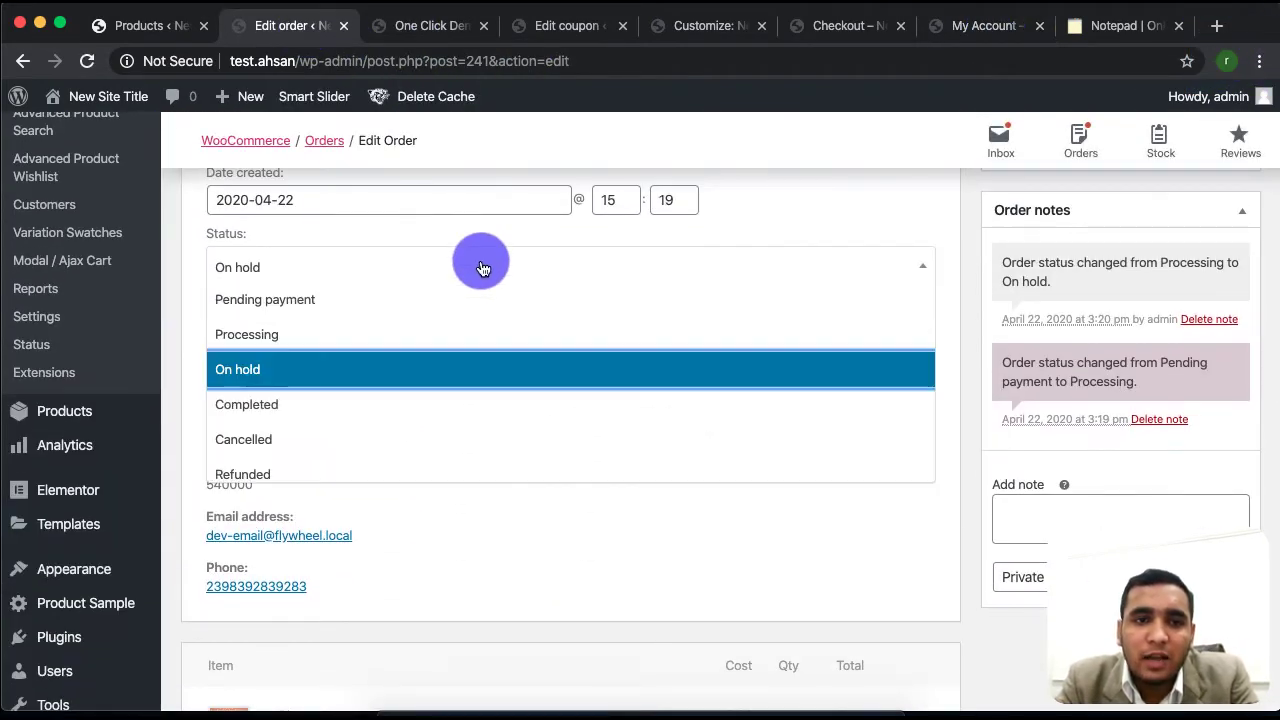
left_click(308, 405)
scroll(1143, 459, "up", 3)
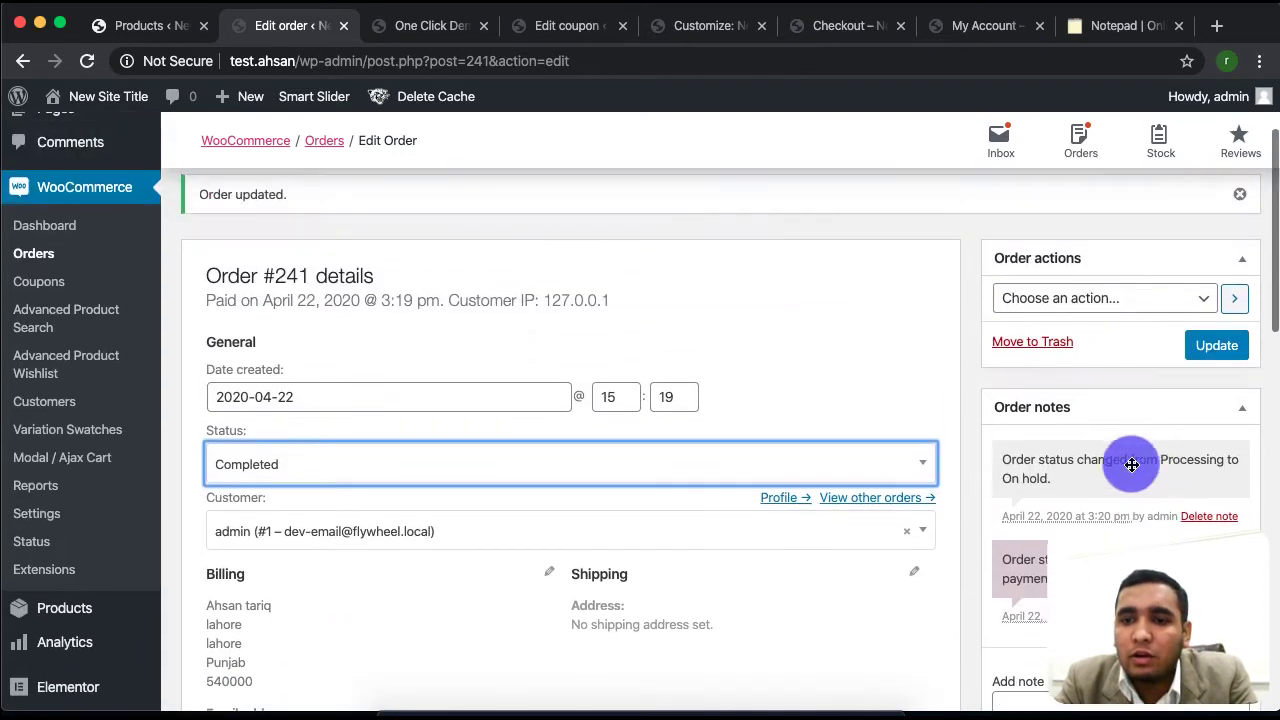
left_click(1217, 346)
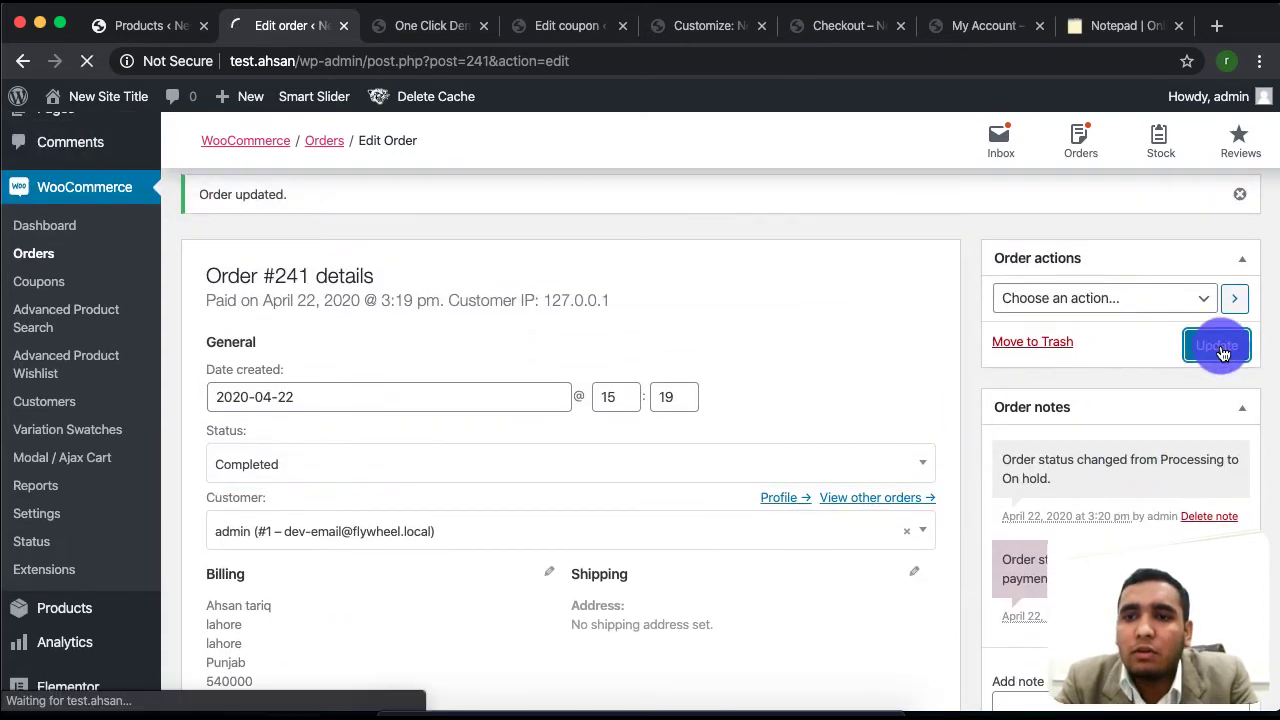
left_click(984, 34)
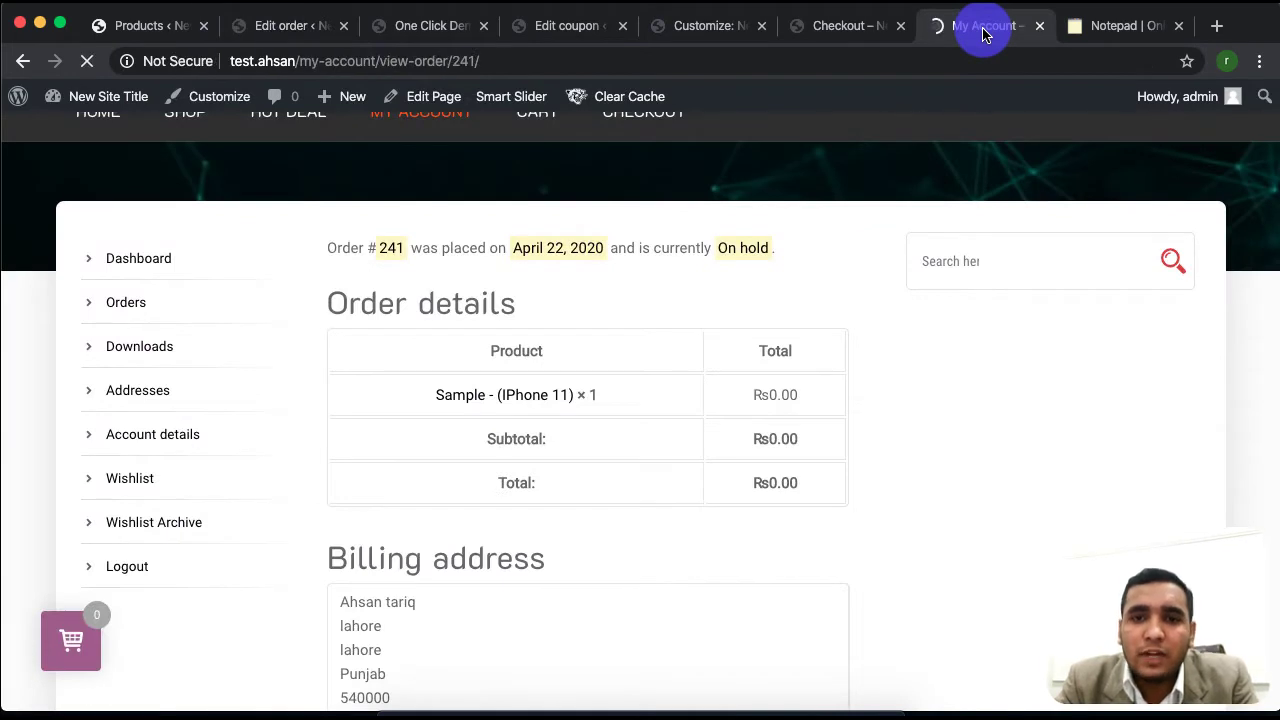
Reorder the previous order's items and apply the 50% off coupon T3G2URGH to the cart
scroll(592, 592, "down", 3)
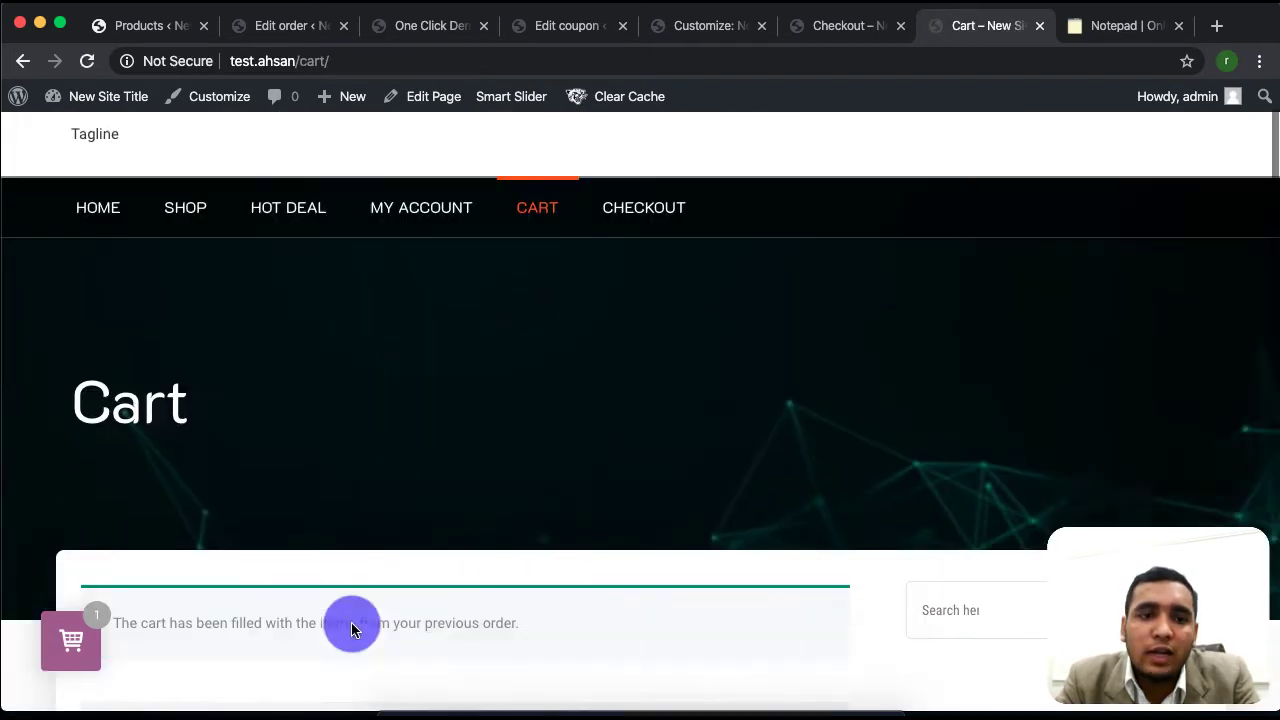
scroll(405, 600, "down", 1)
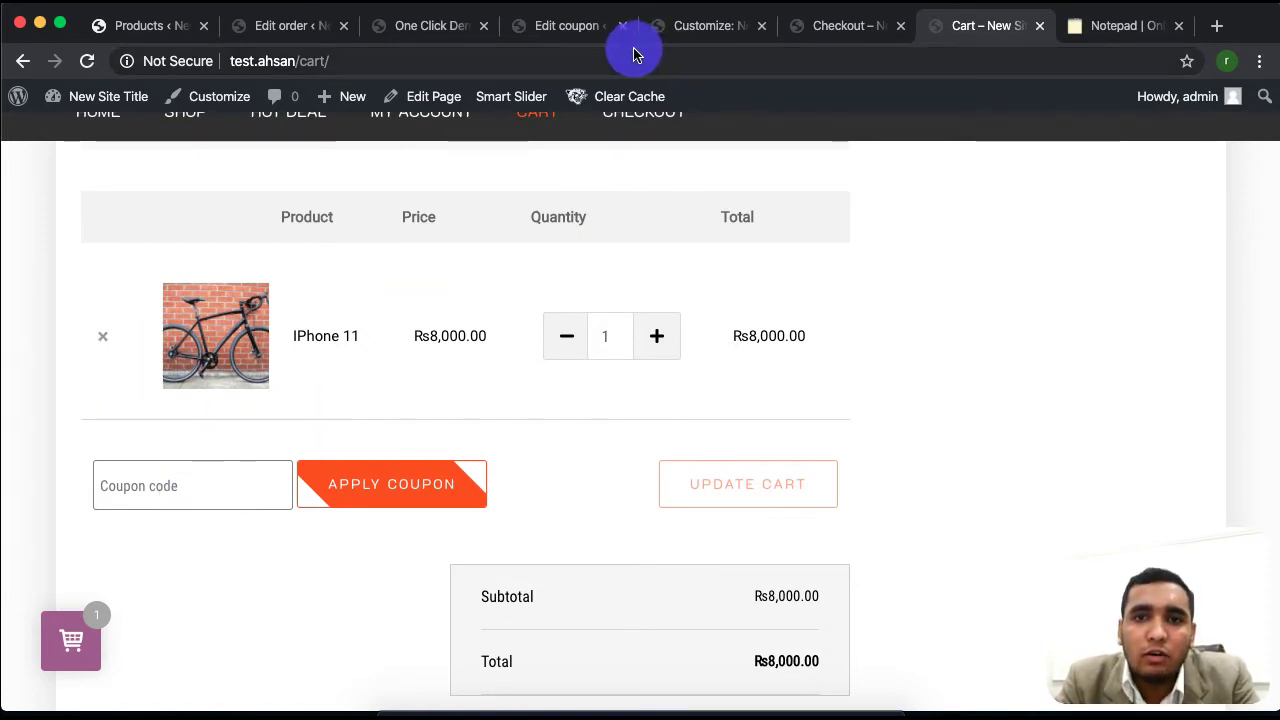
left_click(570, 26)
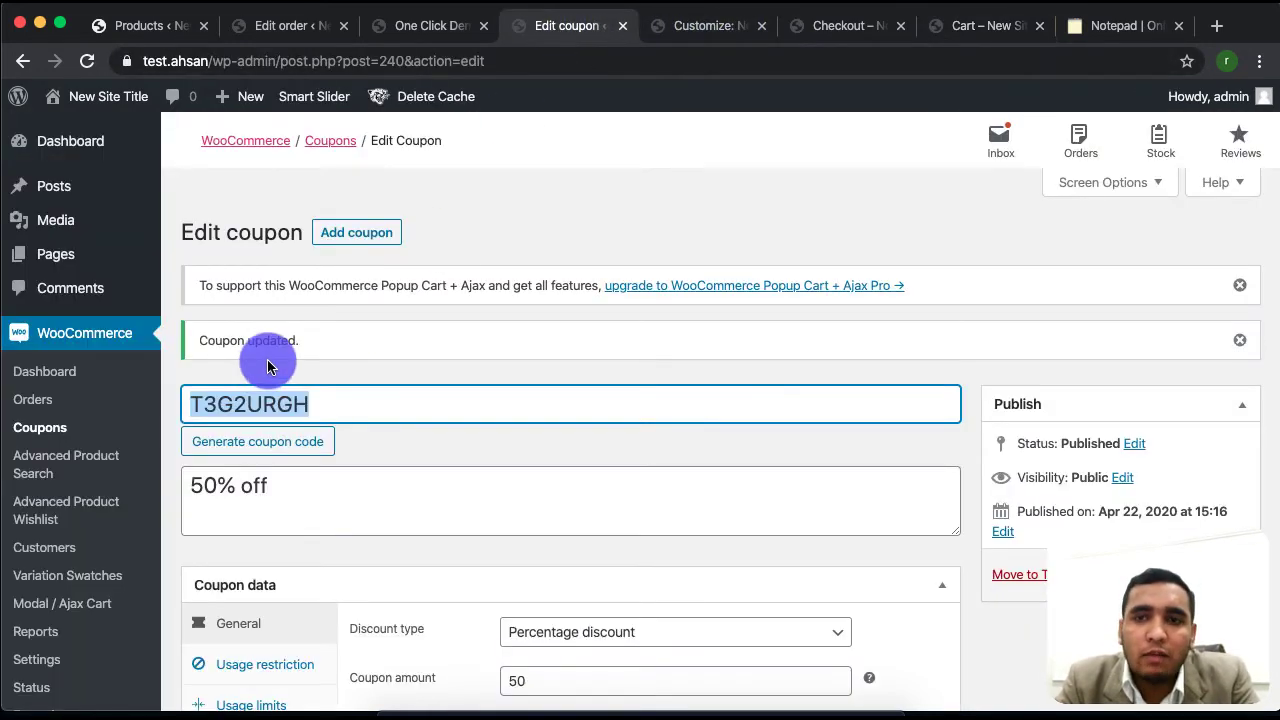
left_click(966, 20)
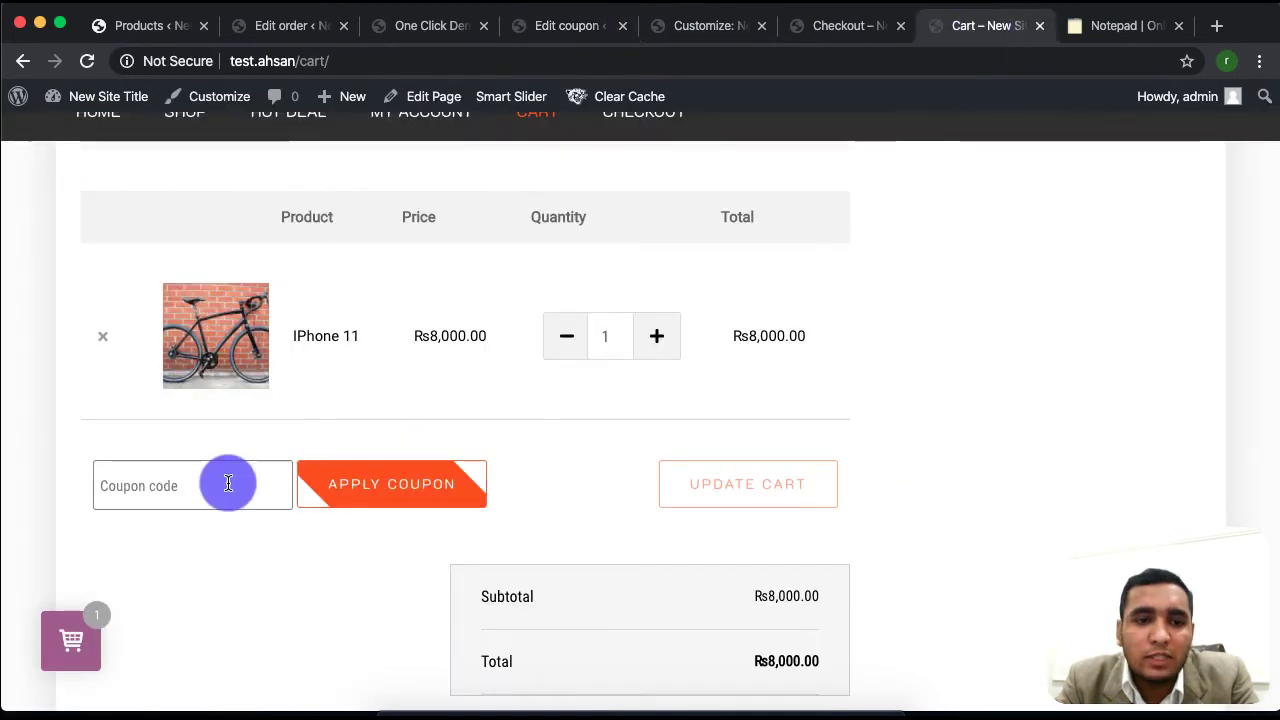
left_click(352, 488)
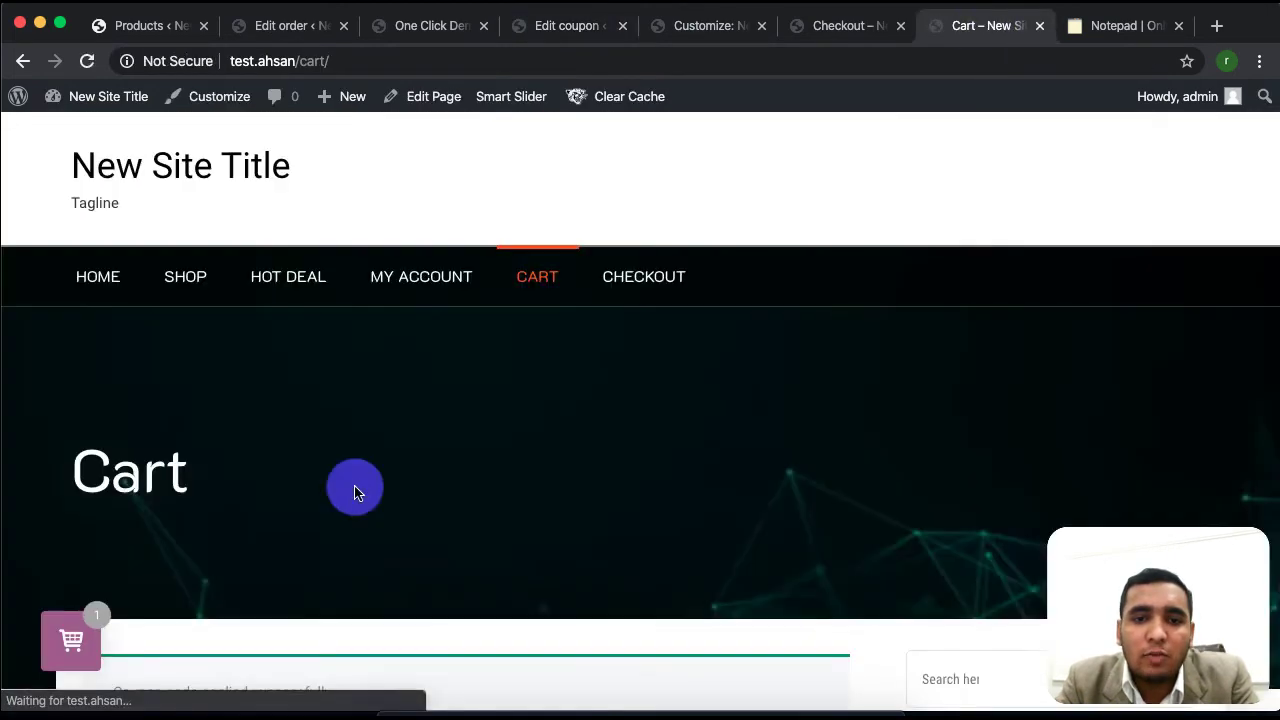
scroll(527, 524, "down", 6)
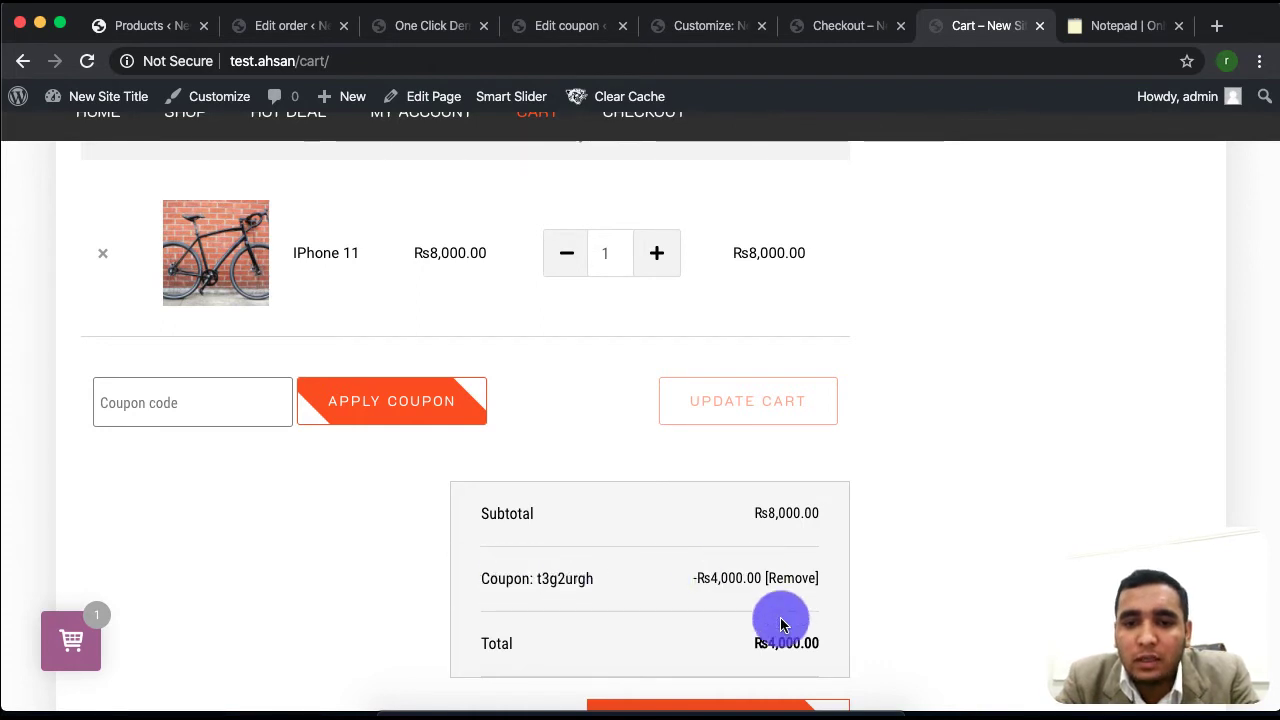
Proceed to checkout, look over the billing details and order summary, and try to place the discounted order
scroll(777, 644, "down", 2)
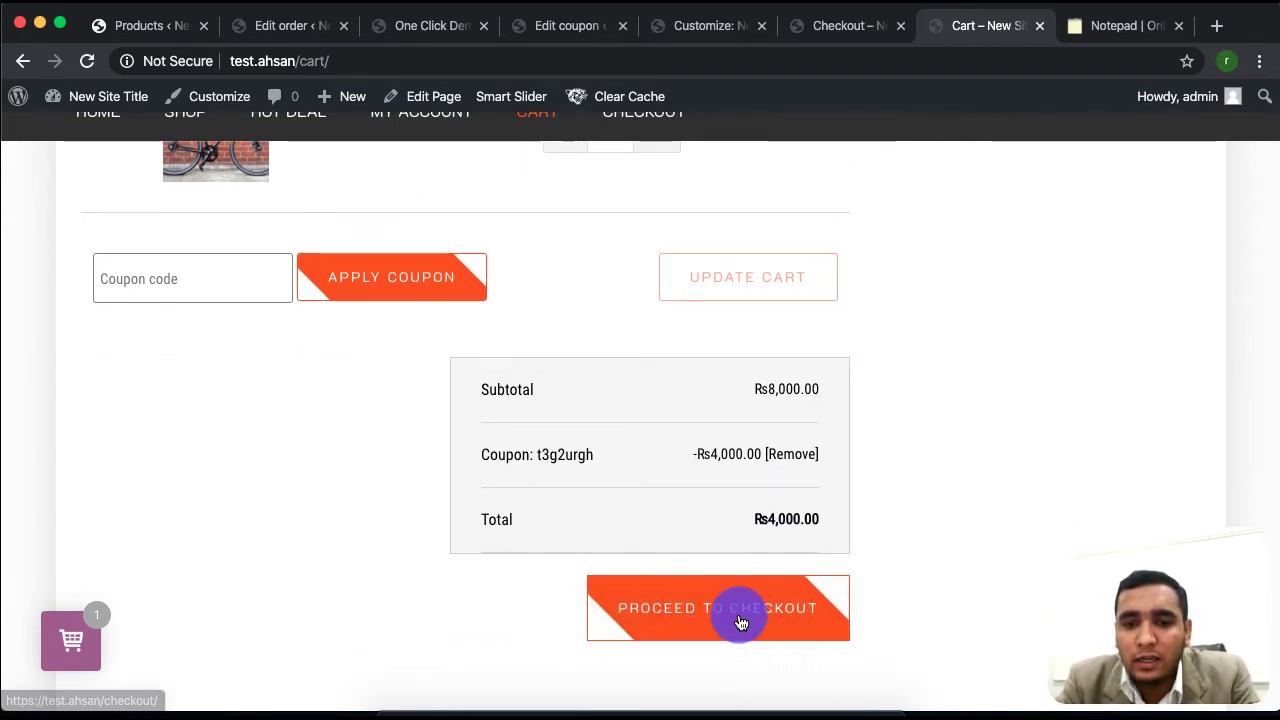
scroll(740, 620, "down", 10)
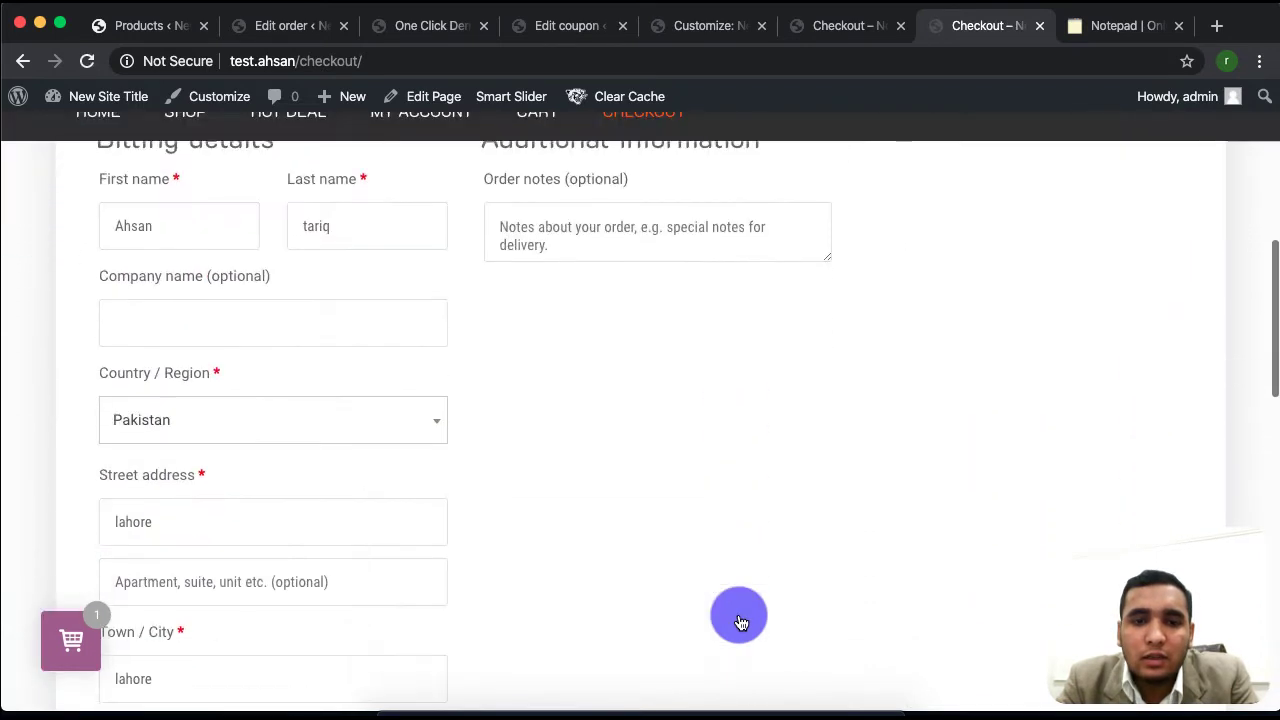
scroll(389, 431, "up", 2)
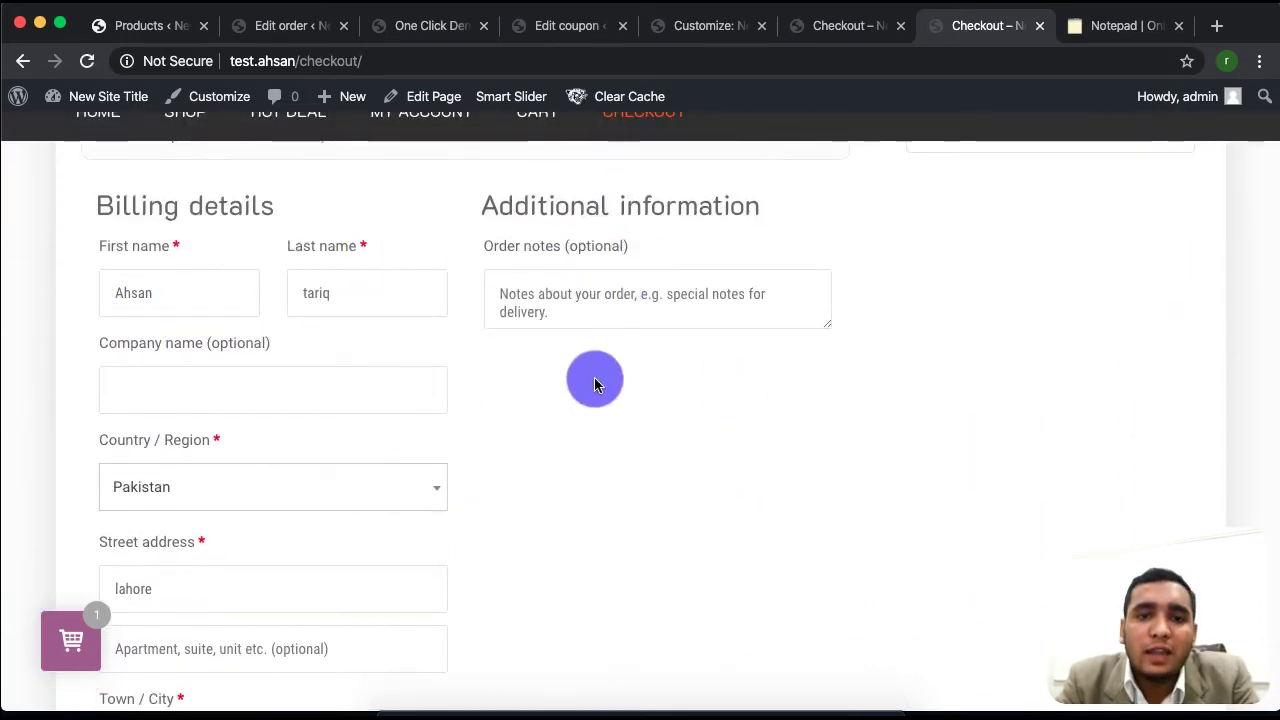
scroll(594, 378, "up", 2)
scroll(403, 631, "down", 15)
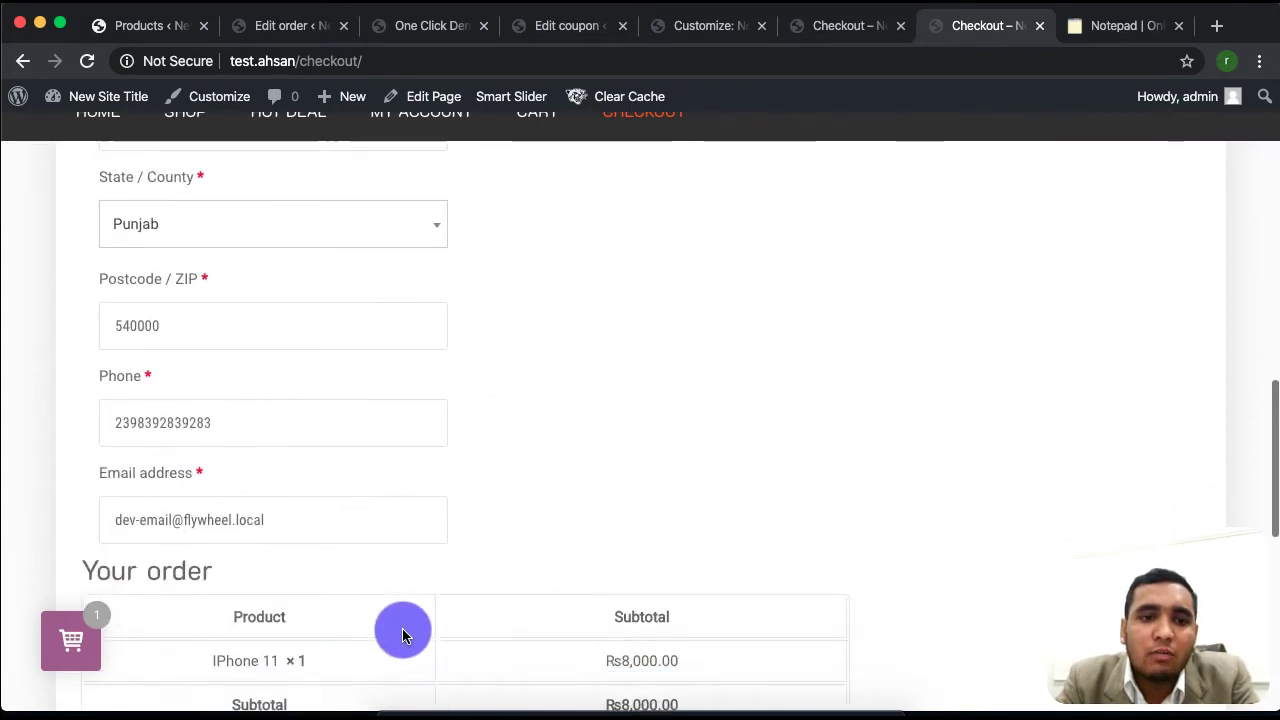
scroll(445, 550, "down", 4)
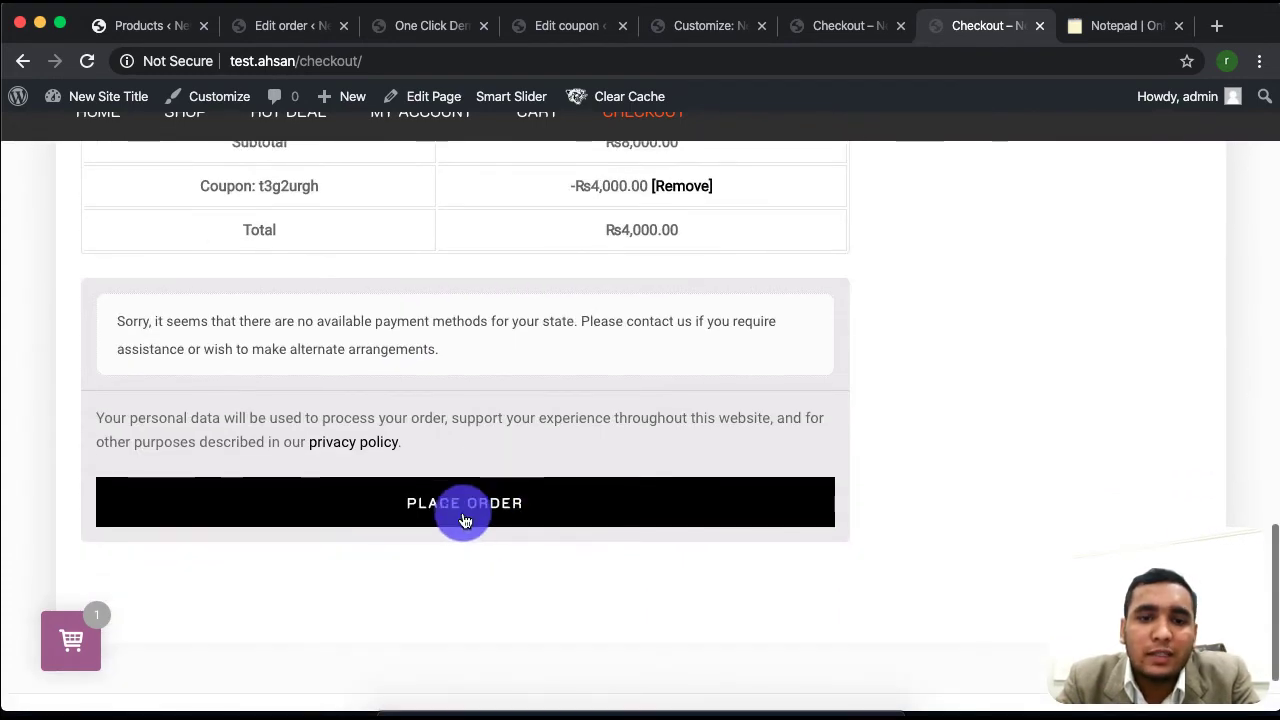
left_click(517, 491)
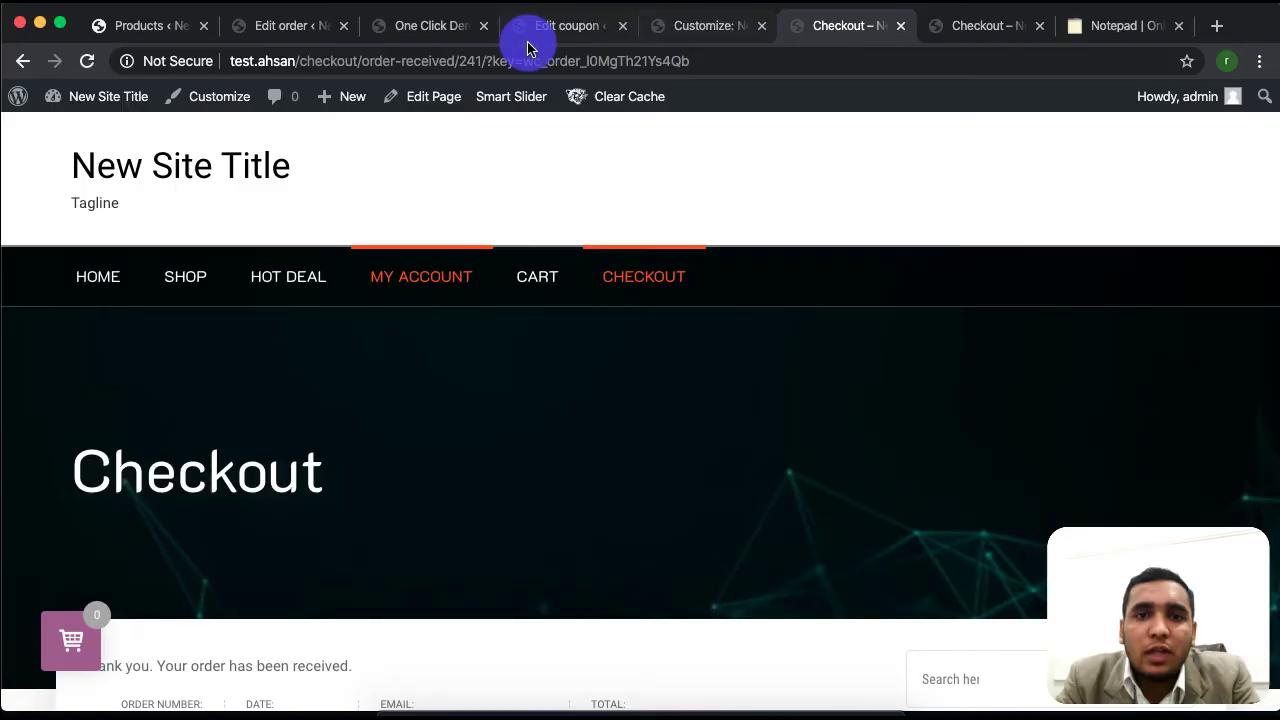
Open the WooCommerce settings from the WordPress admin in a new browser tab
left_click(547, 30)
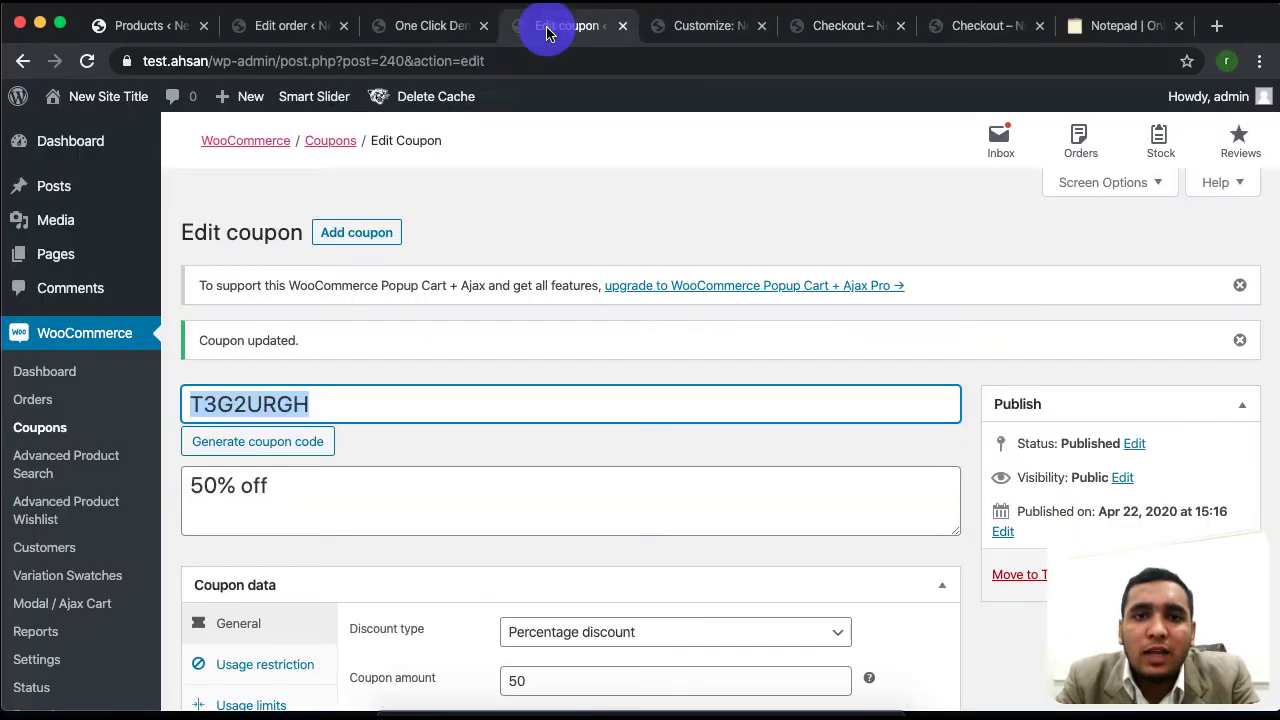
left_click(400, 26)
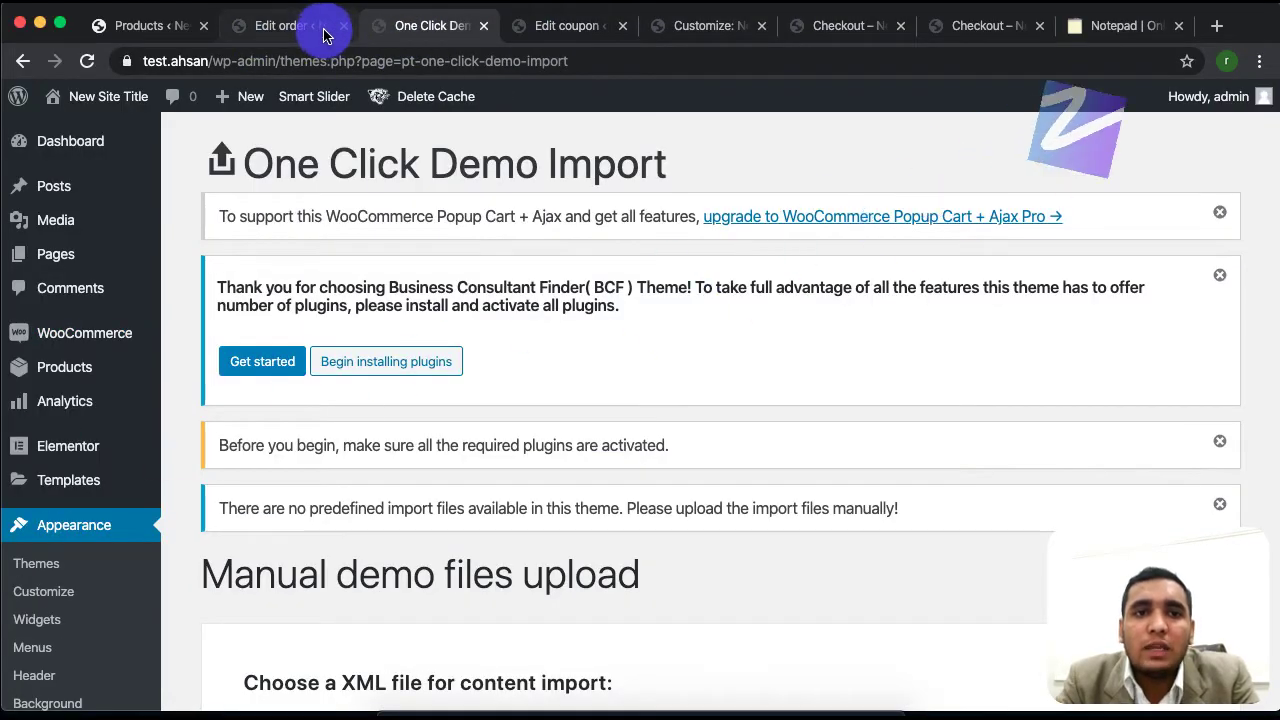
mouse_move(97, 335)
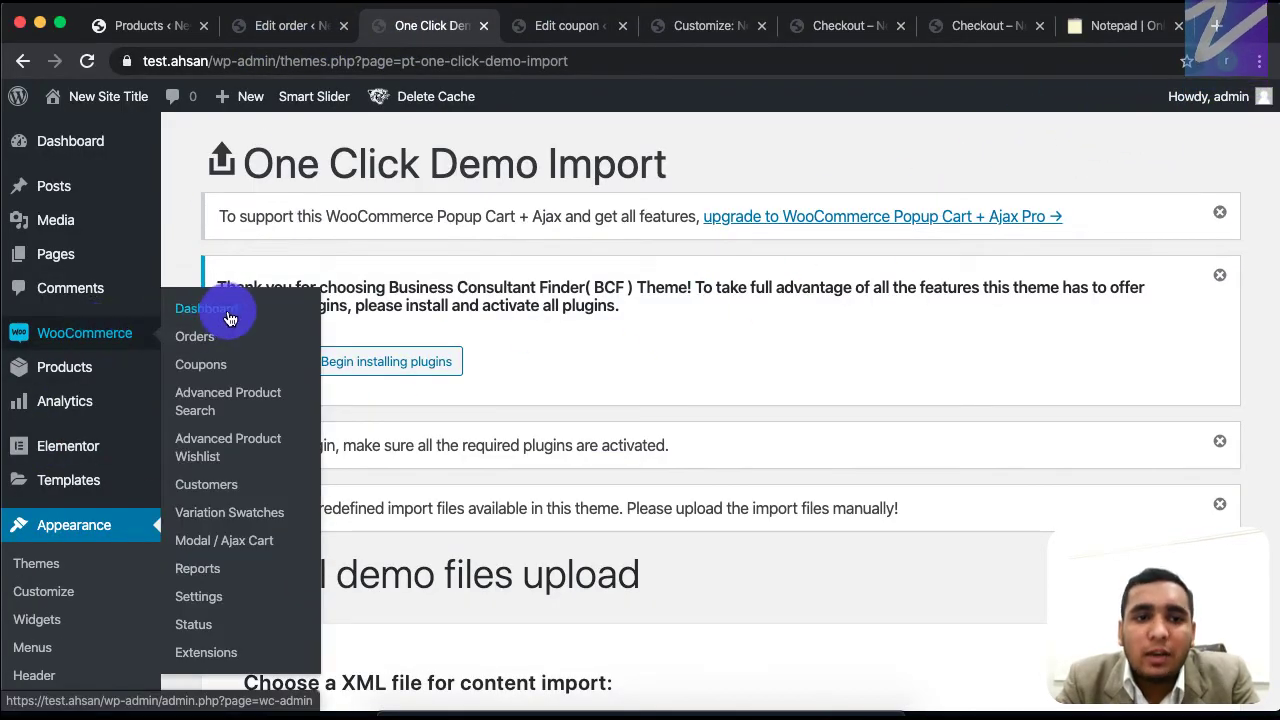
left_click(260, 600, "super")
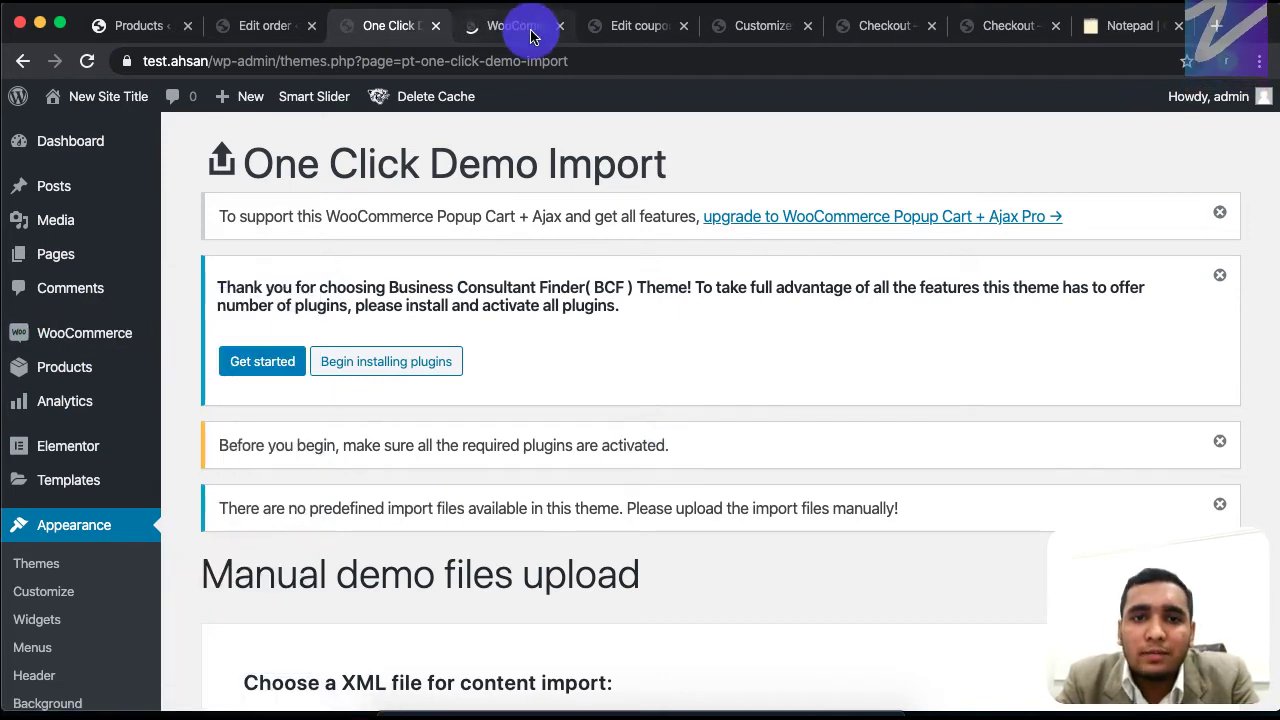
left_click(528, 30)
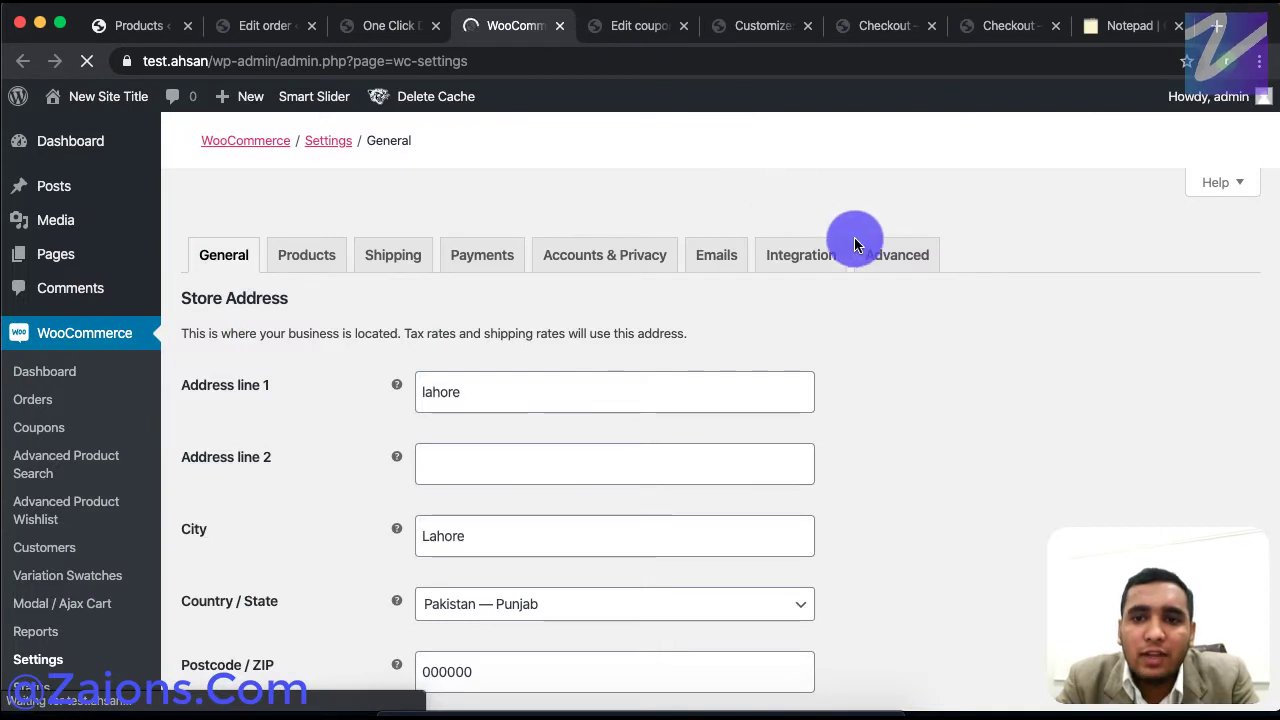
left_click(26, 375)
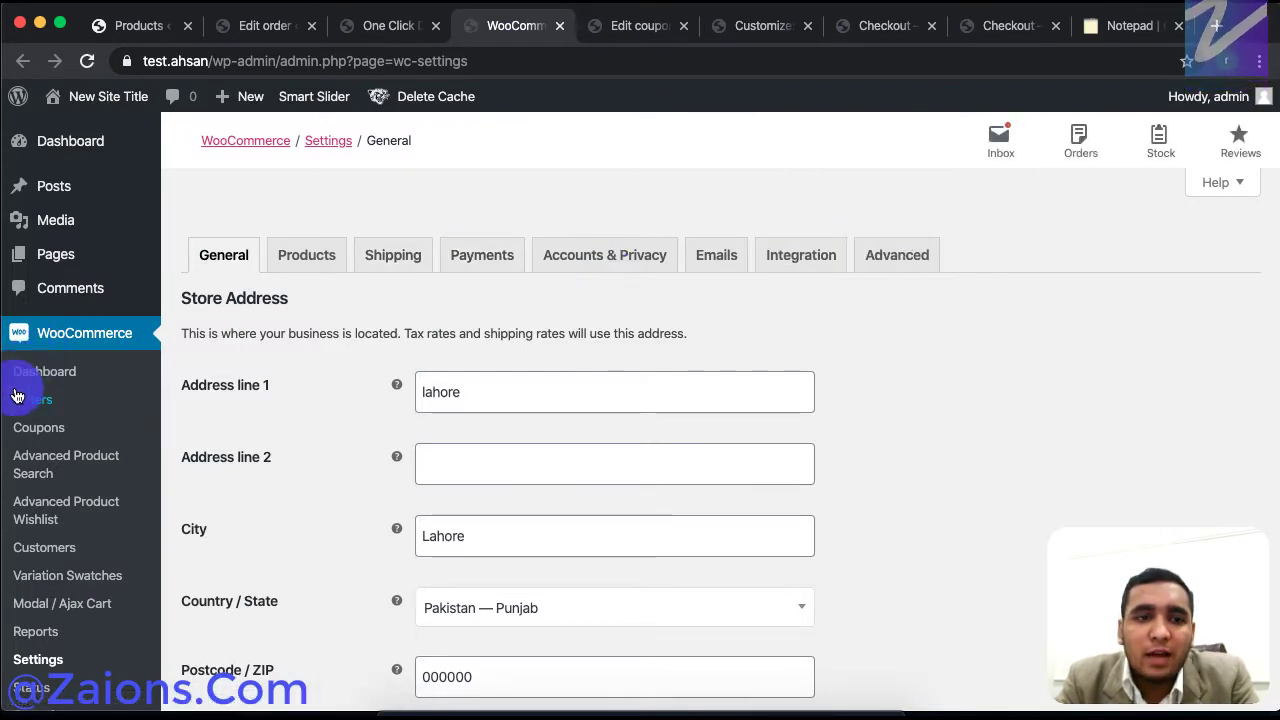
Enable Cash on delivery in the WooCommerce payment methods and save the settings
left_click(479, 268)
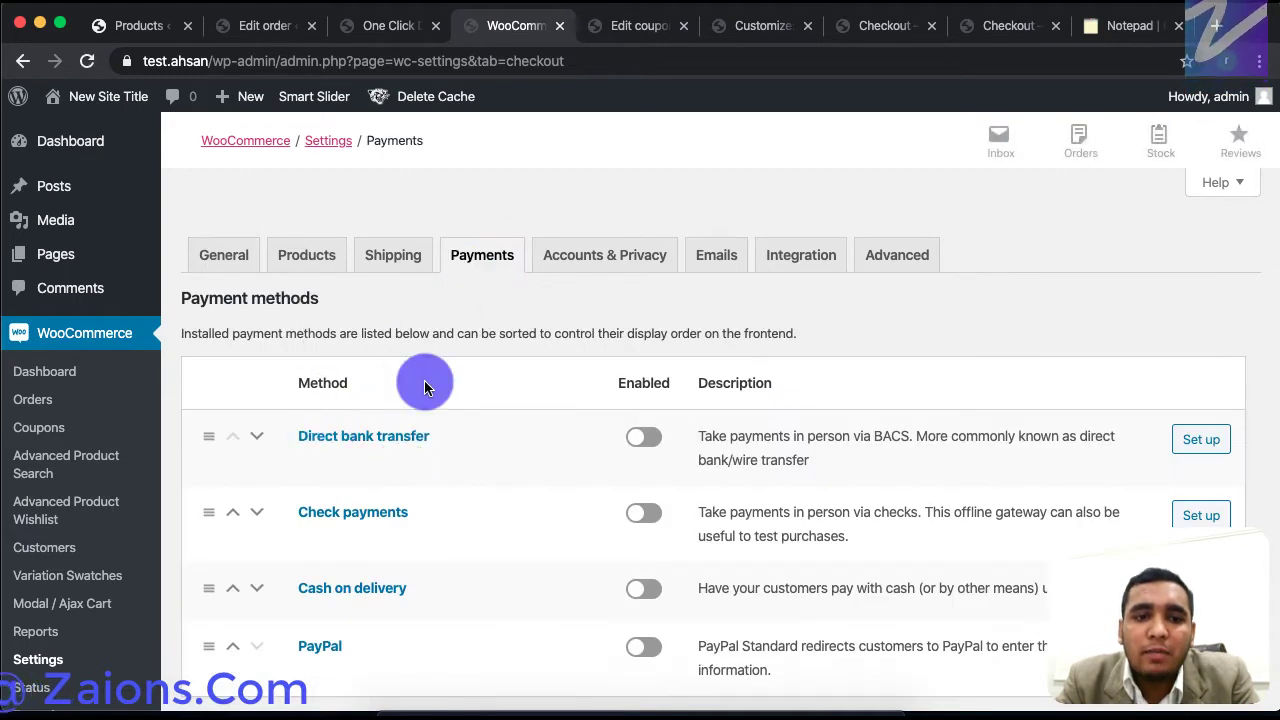
scroll(447, 632, "down", 3)
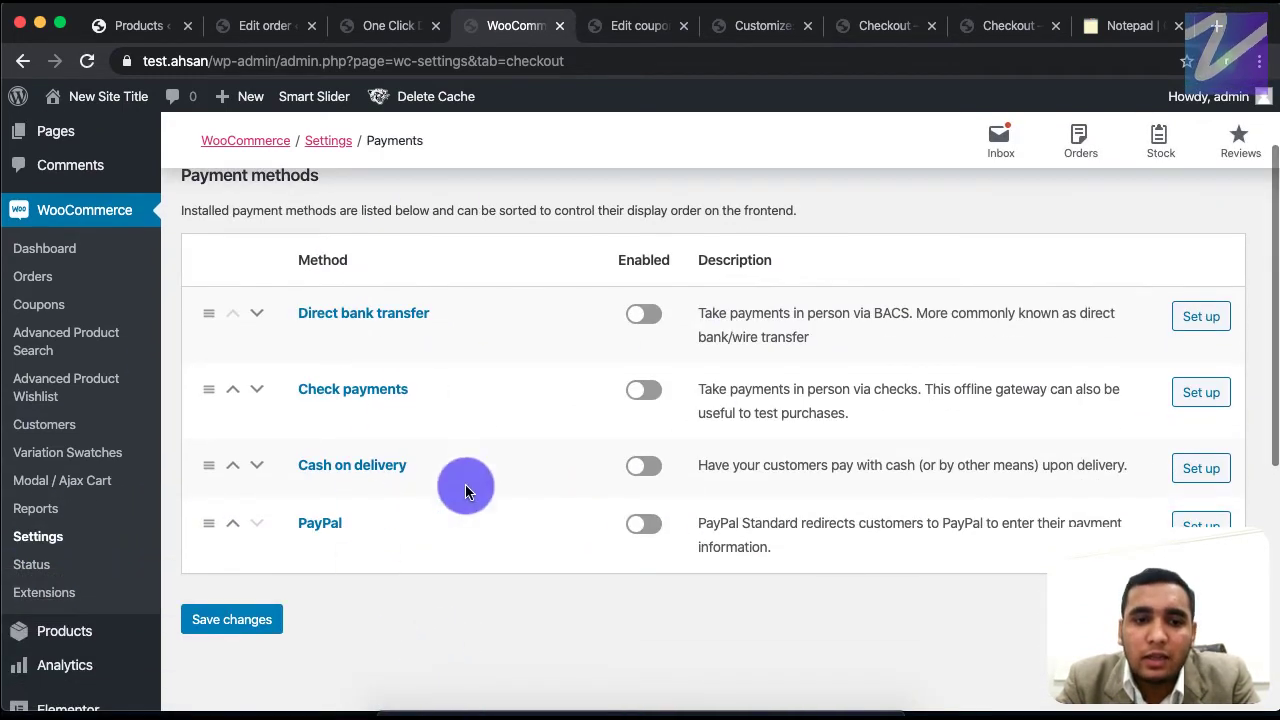
left_click(640, 468)
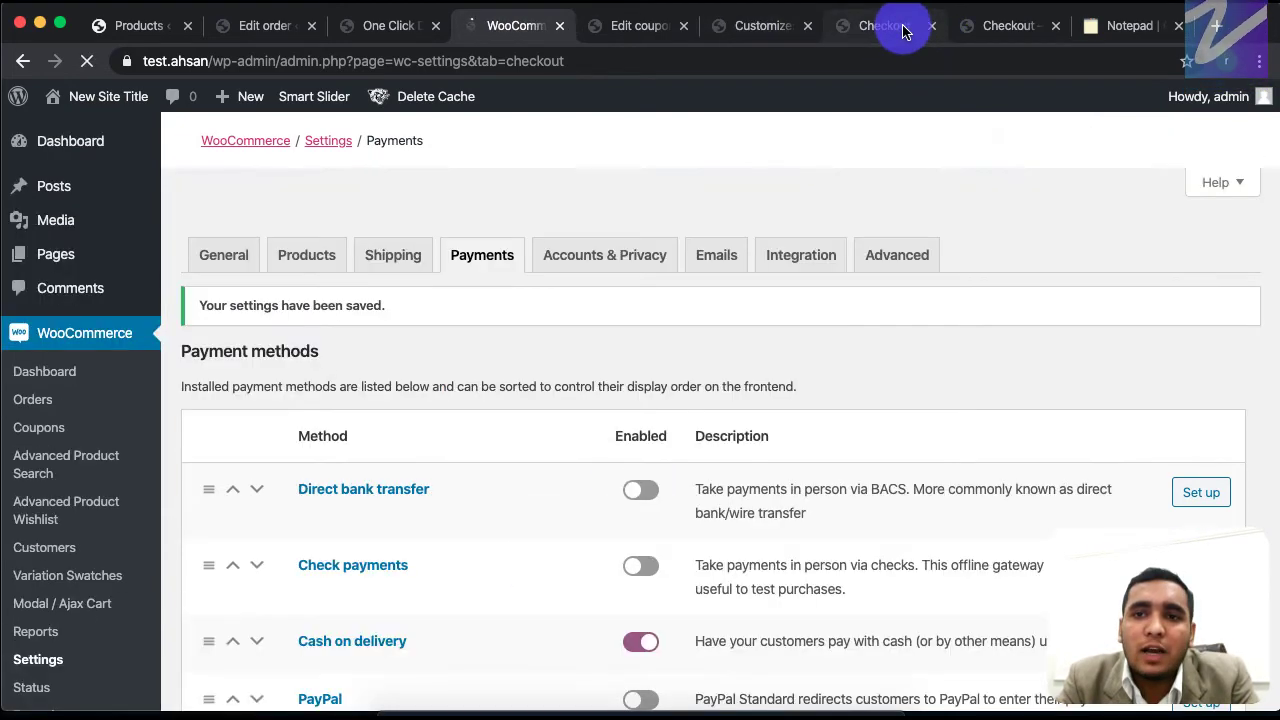
Return to the checkout page, reload it, and place the discounted IPhone 11 order with Cash on delivery
left_click(900, 26)
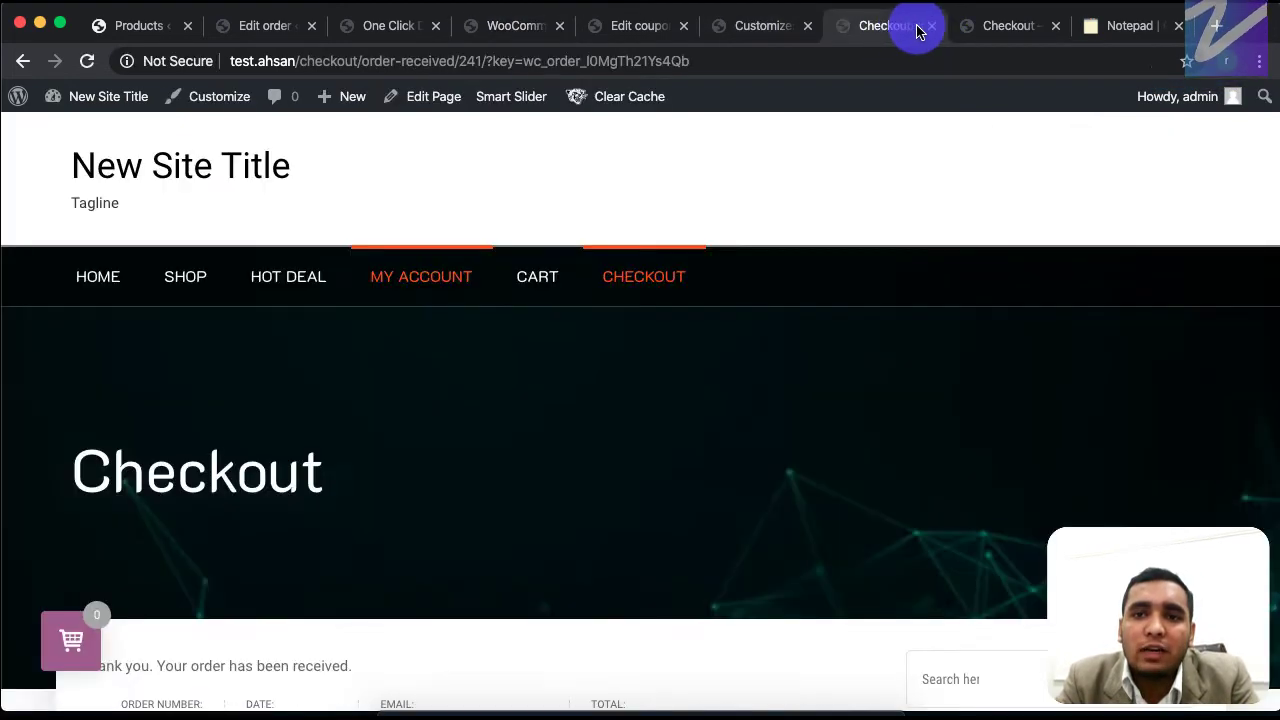
left_click(1003, 25)
key("super+r")
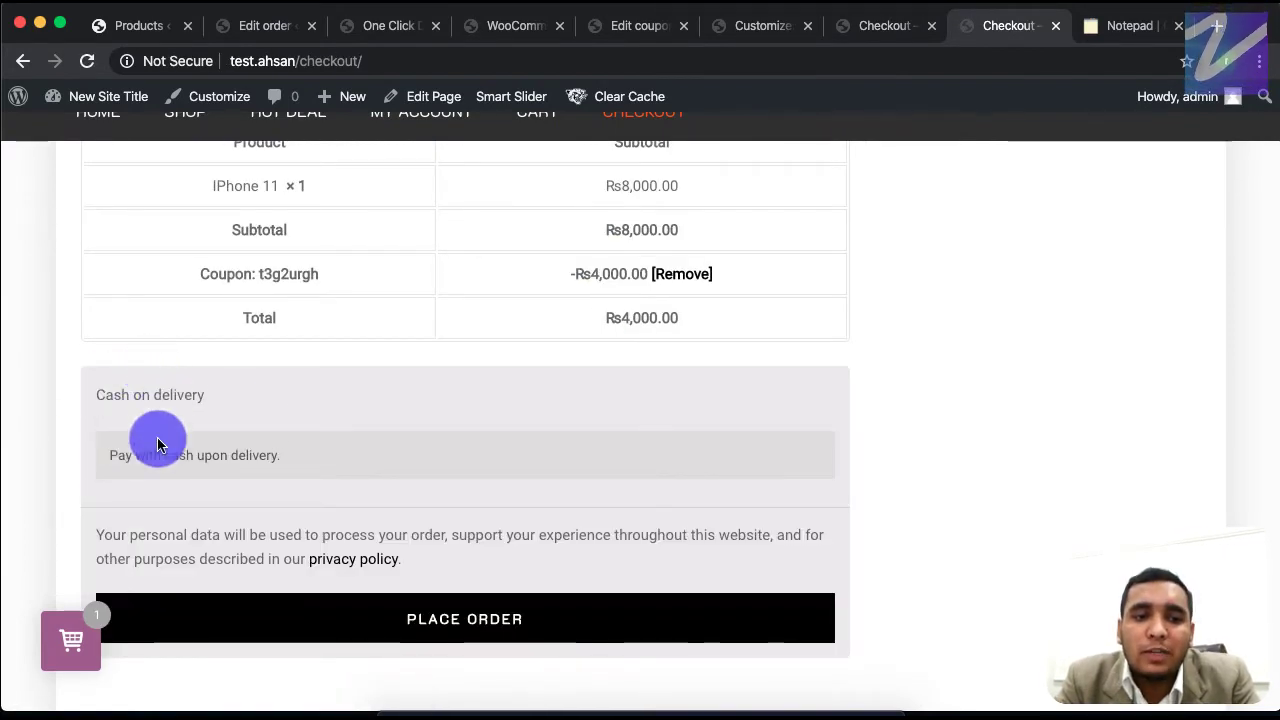
left_click(484, 625)
scroll(460, 668, "down", 10)
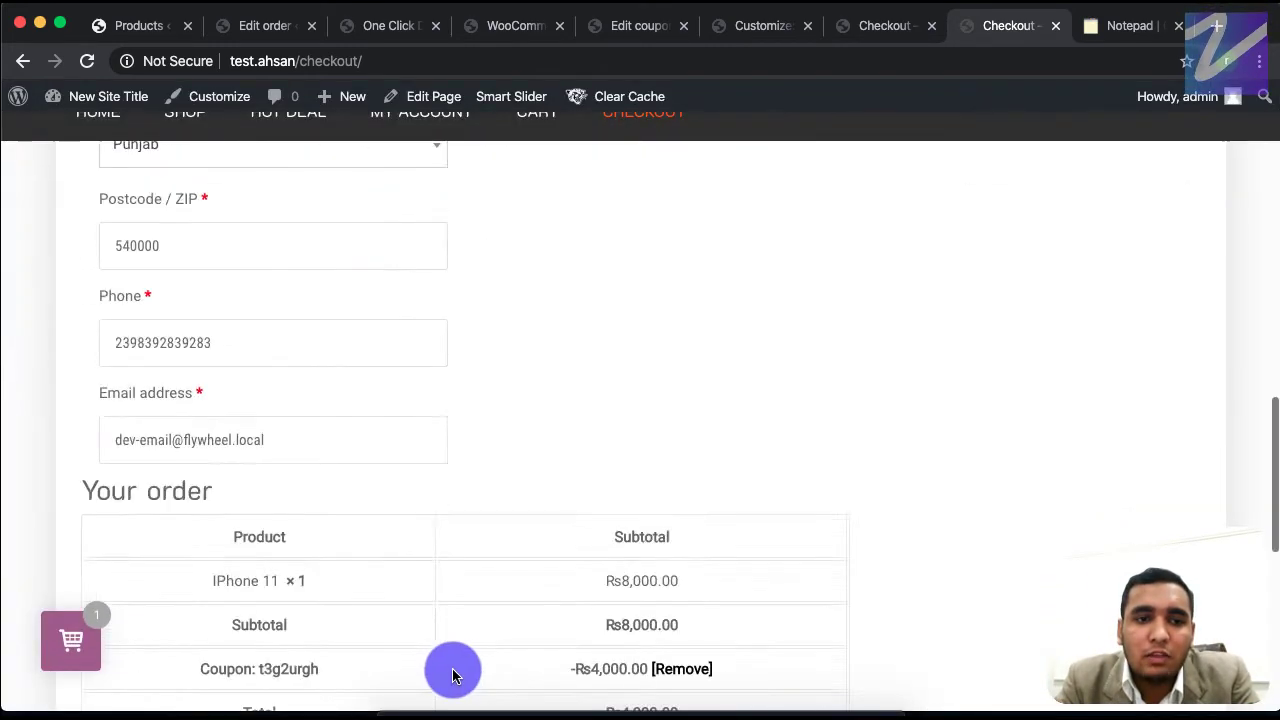
scroll(452, 675, "down", 5)
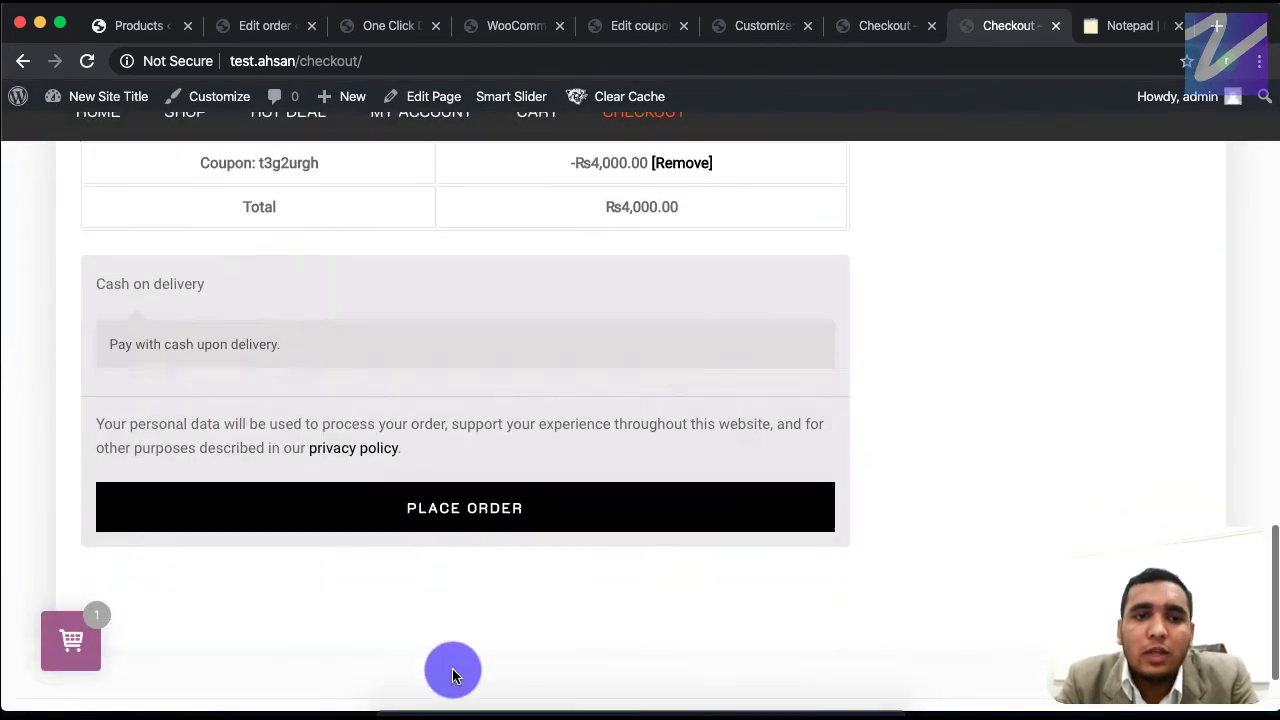
left_click(470, 520)
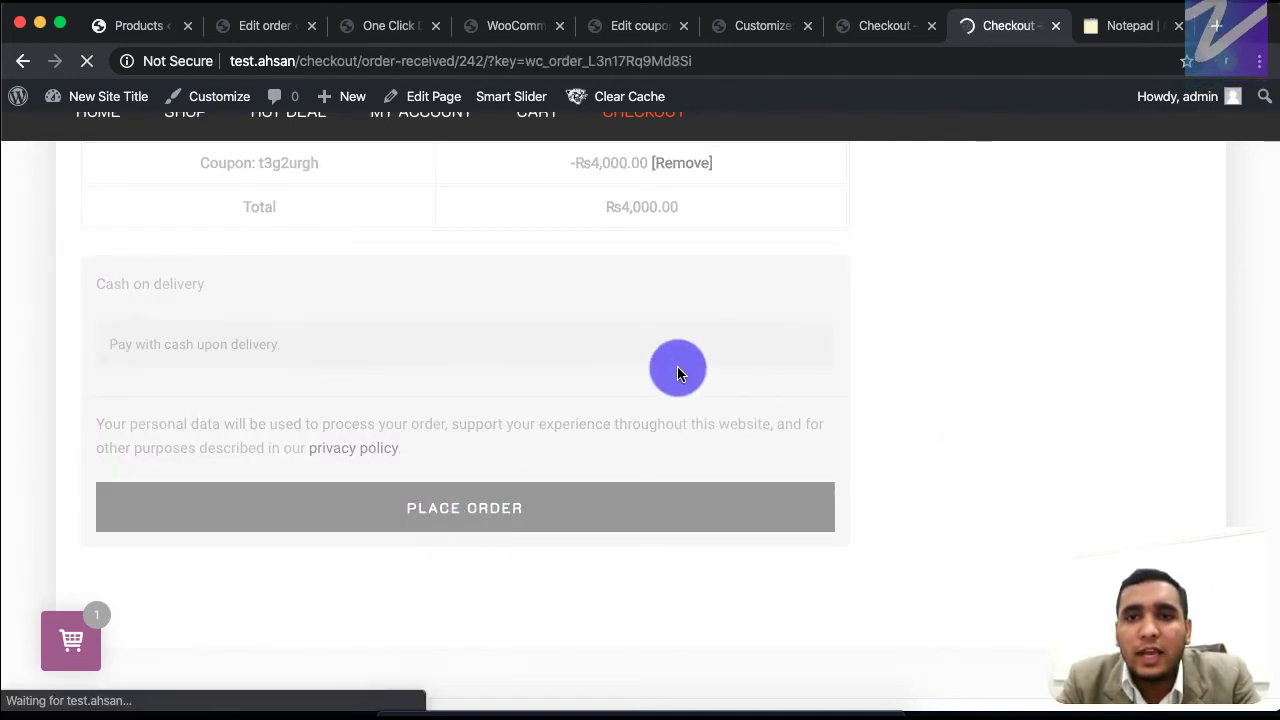
Review the order details, discount and payment method on the order confirmation page
scroll(586, 509, "down", 6)
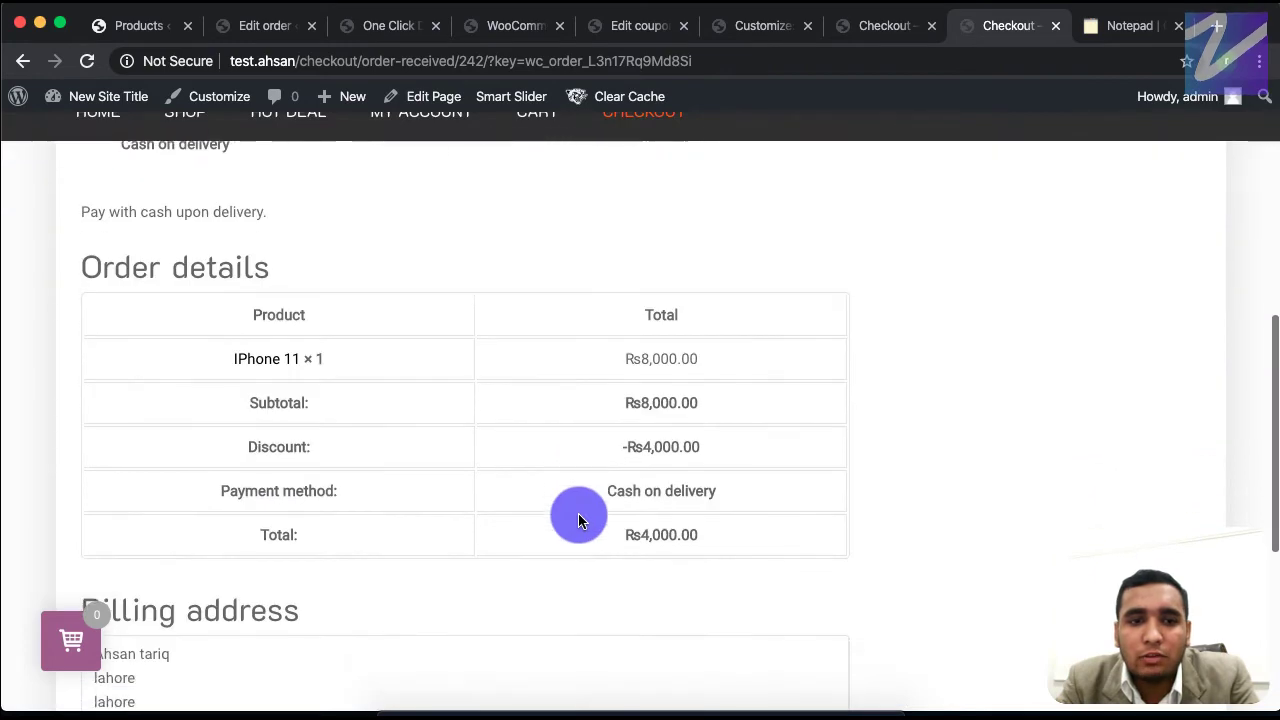
scroll(578, 519, "up", 3)
scroll(578, 519, "up", 1)
scroll(600, 157, "up", 4)
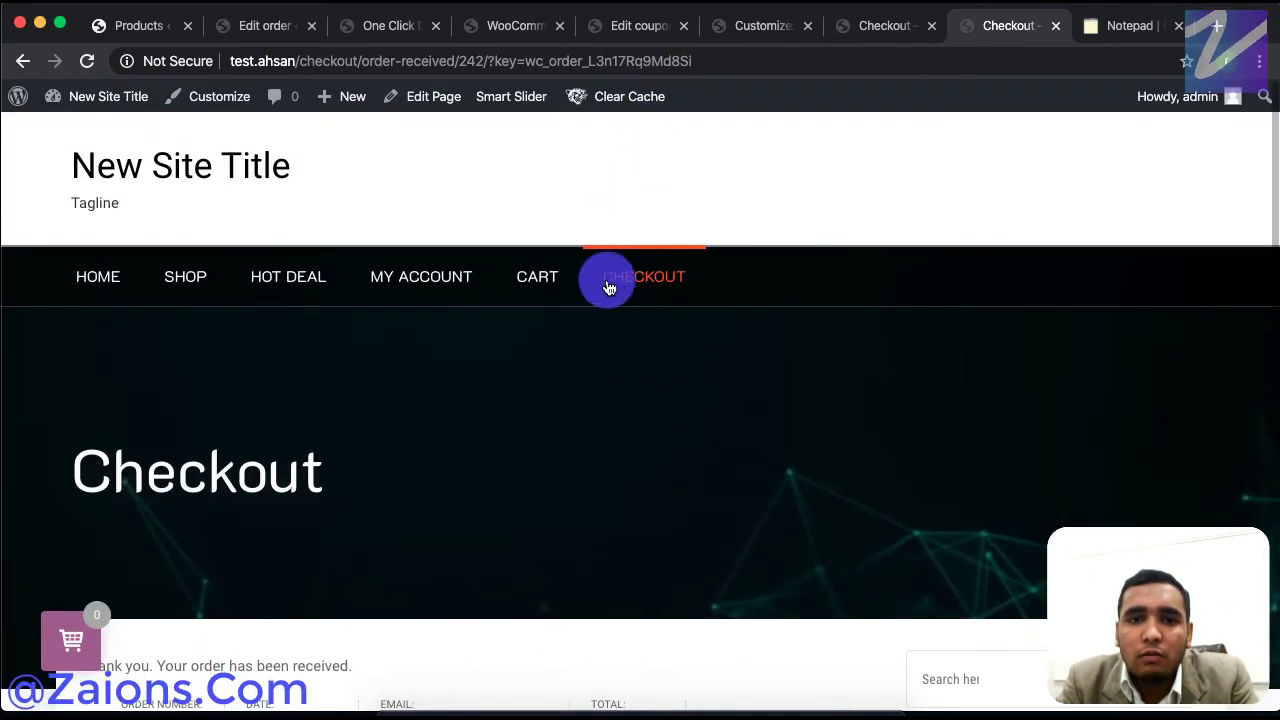
Open the store's My Account page and look over its Downloads and Account details sections
left_click(410, 274)
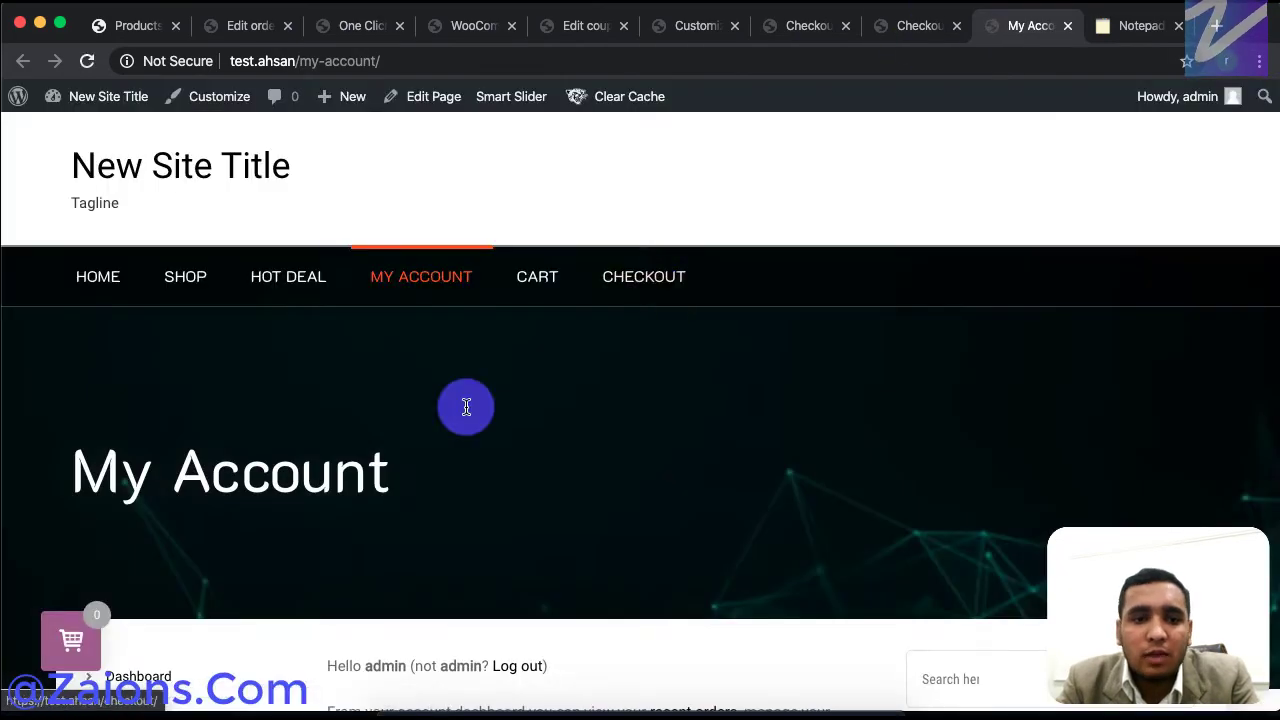
scroll(323, 563, "down", 5)
scroll(323, 558, "down", 3)
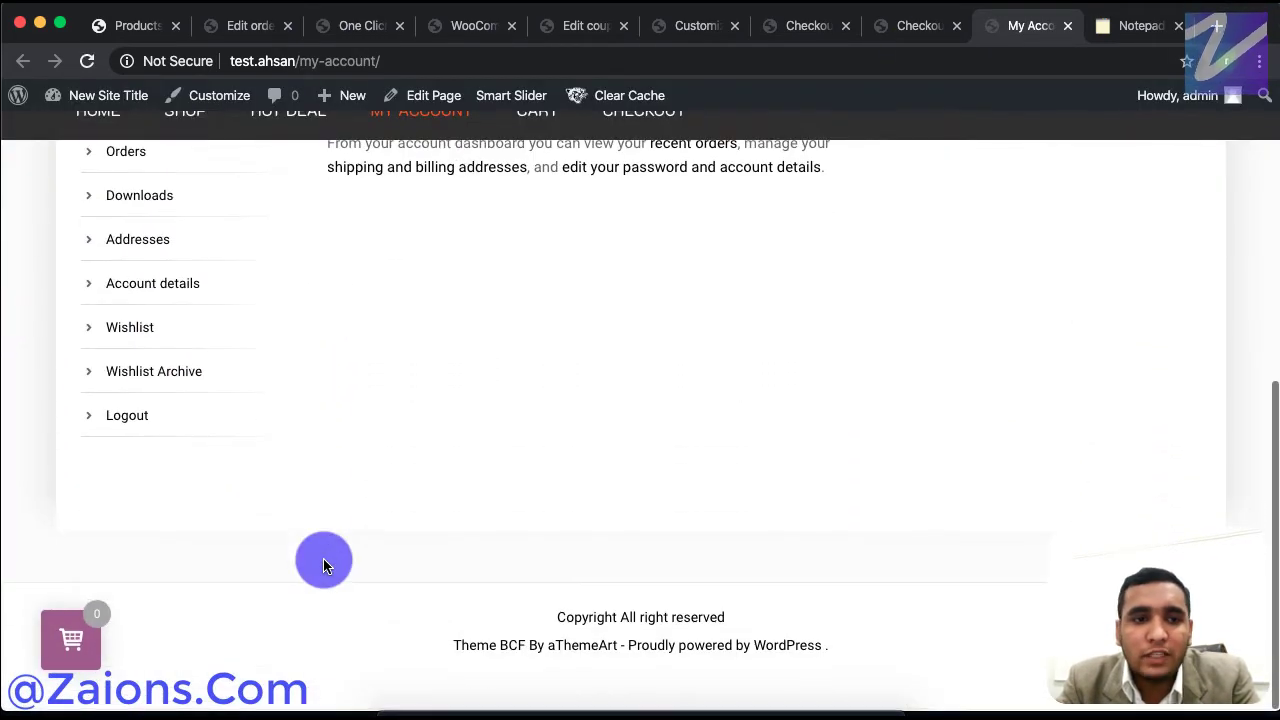
scroll(309, 511, "up", 1)
left_click(150, 268)
scroll(229, 478, "down", 5)
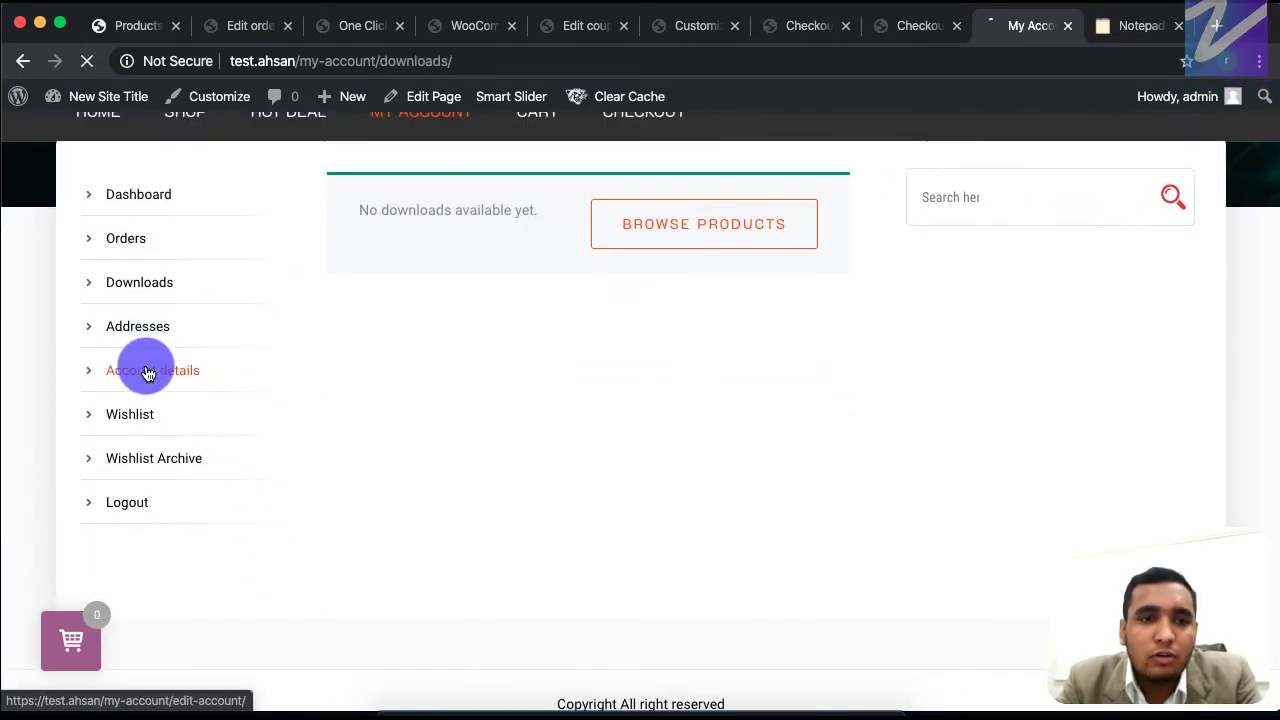
left_click(150, 368)
scroll(443, 514, "down", 7)
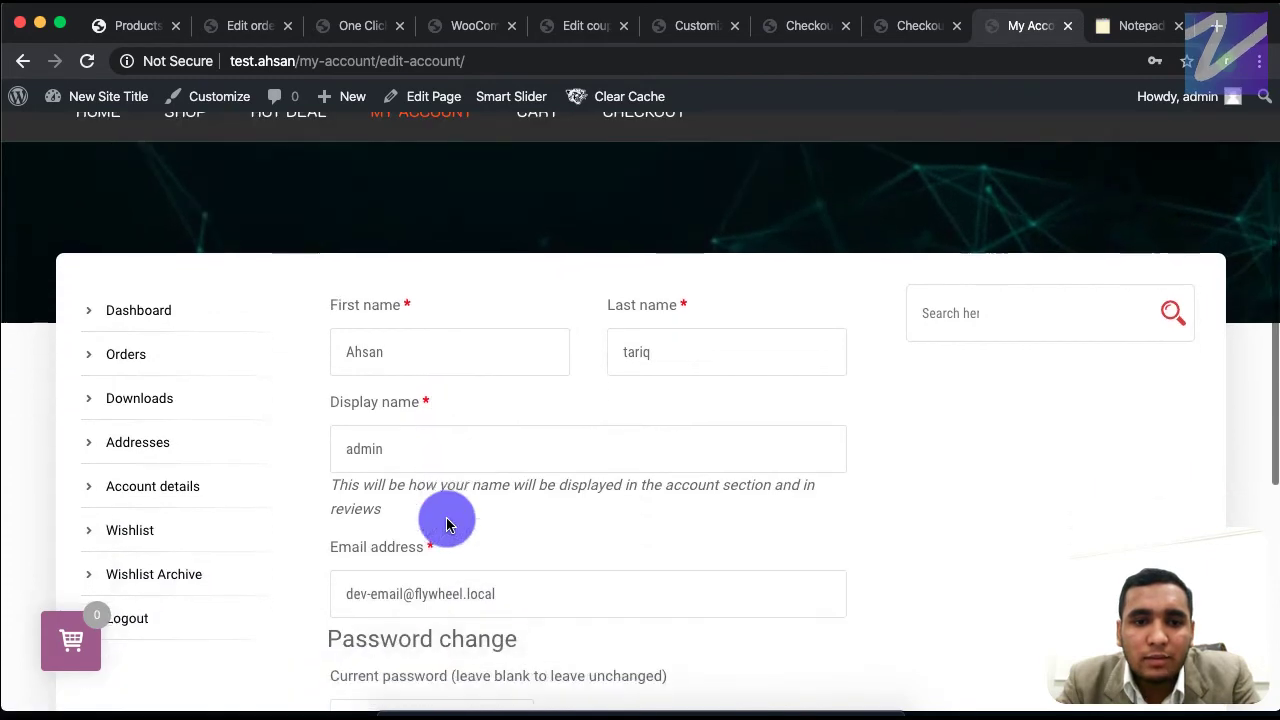
scroll(391, 600, "up", 1)
scroll(395, 600, "up", 10)
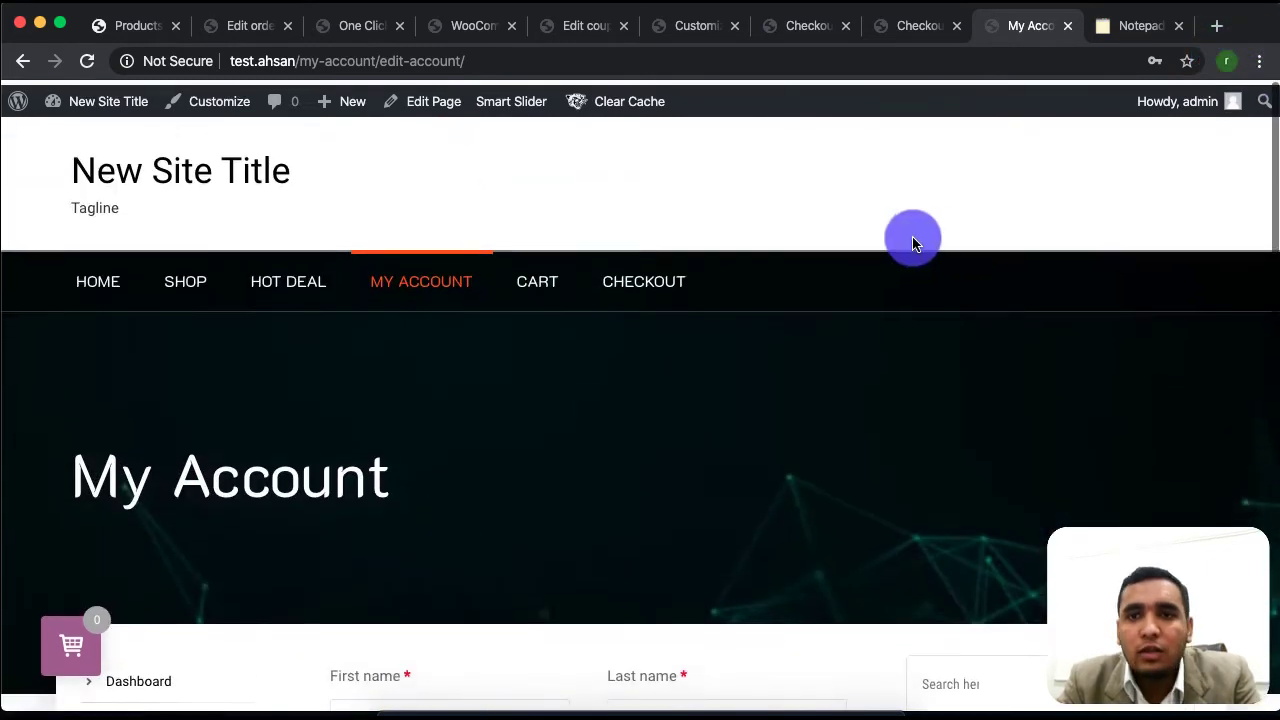
Open the WooCommerce orders list in the WordPress admin and check the statuses of both orders
left_click(893, 30)
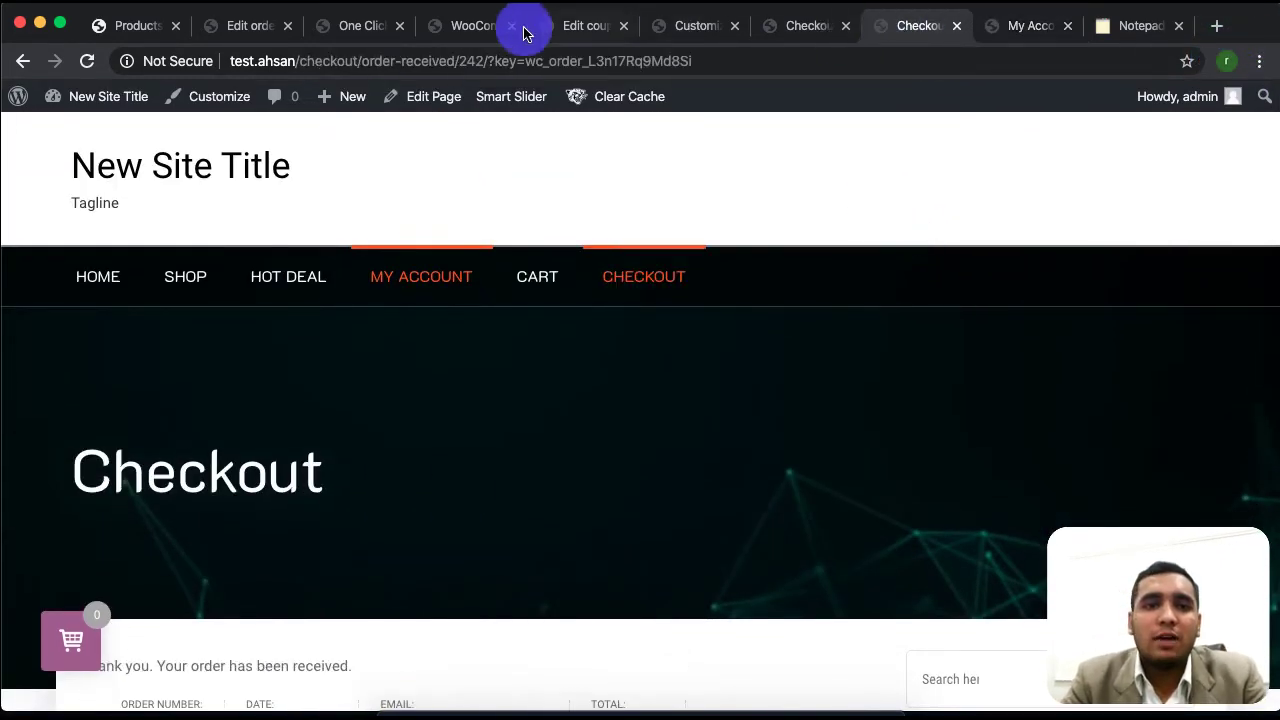
left_click(246, 27)
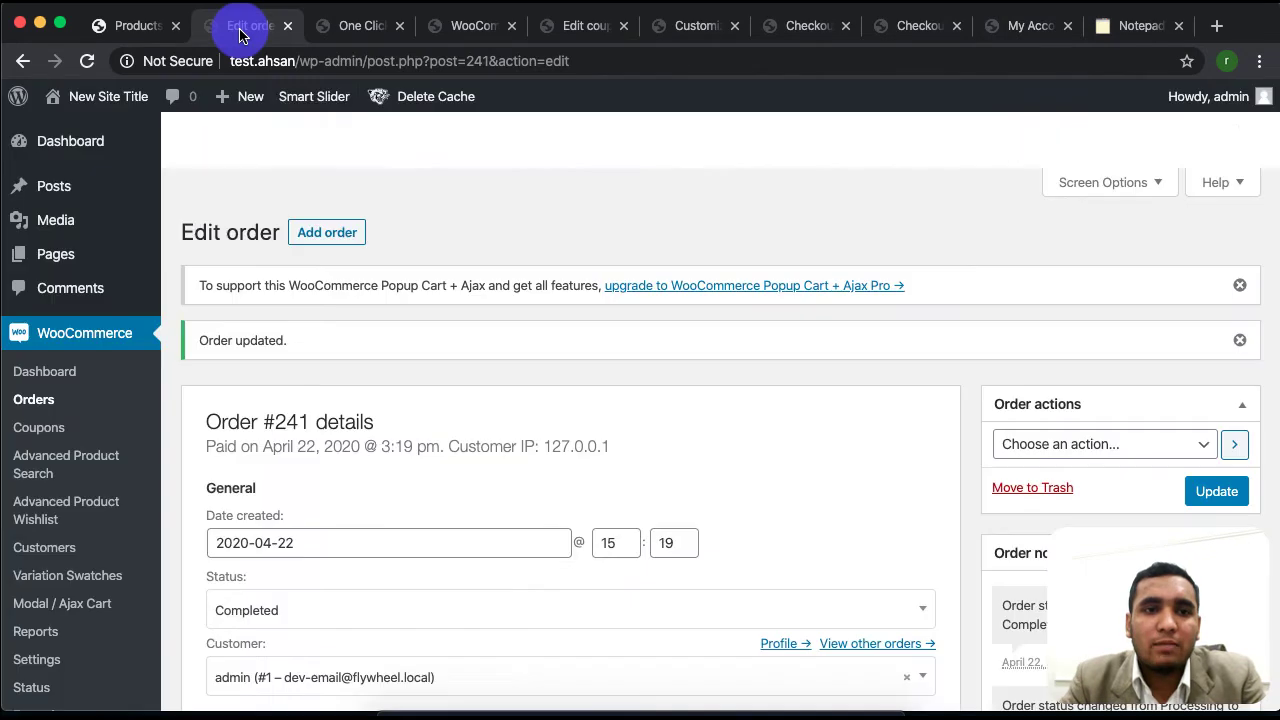
left_click(40, 400)
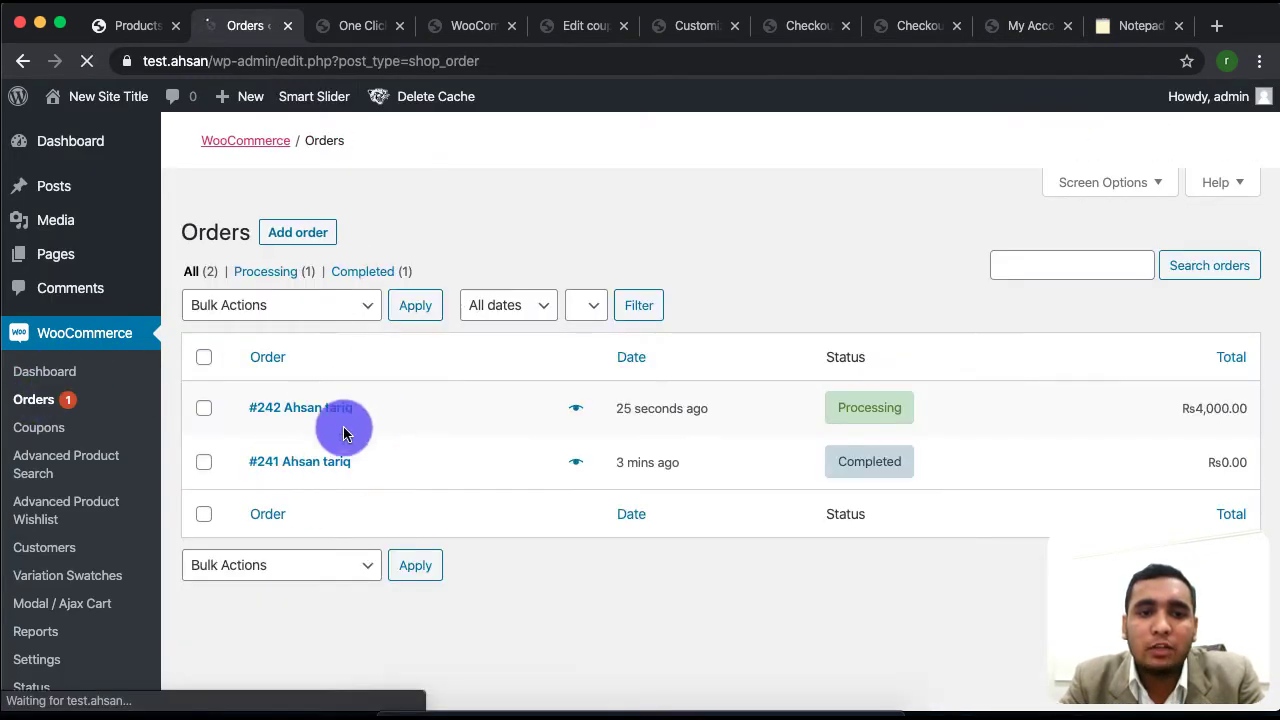
mouse_move(873, 537)
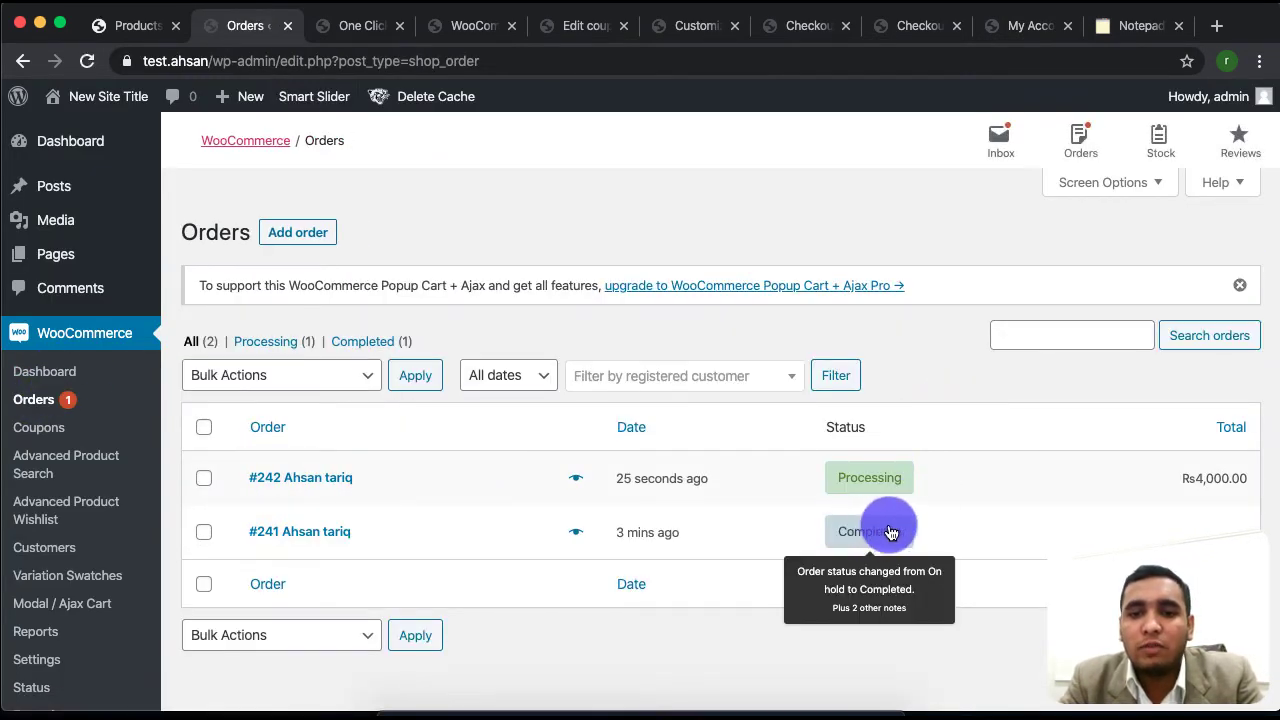
mouse_move(871, 485)
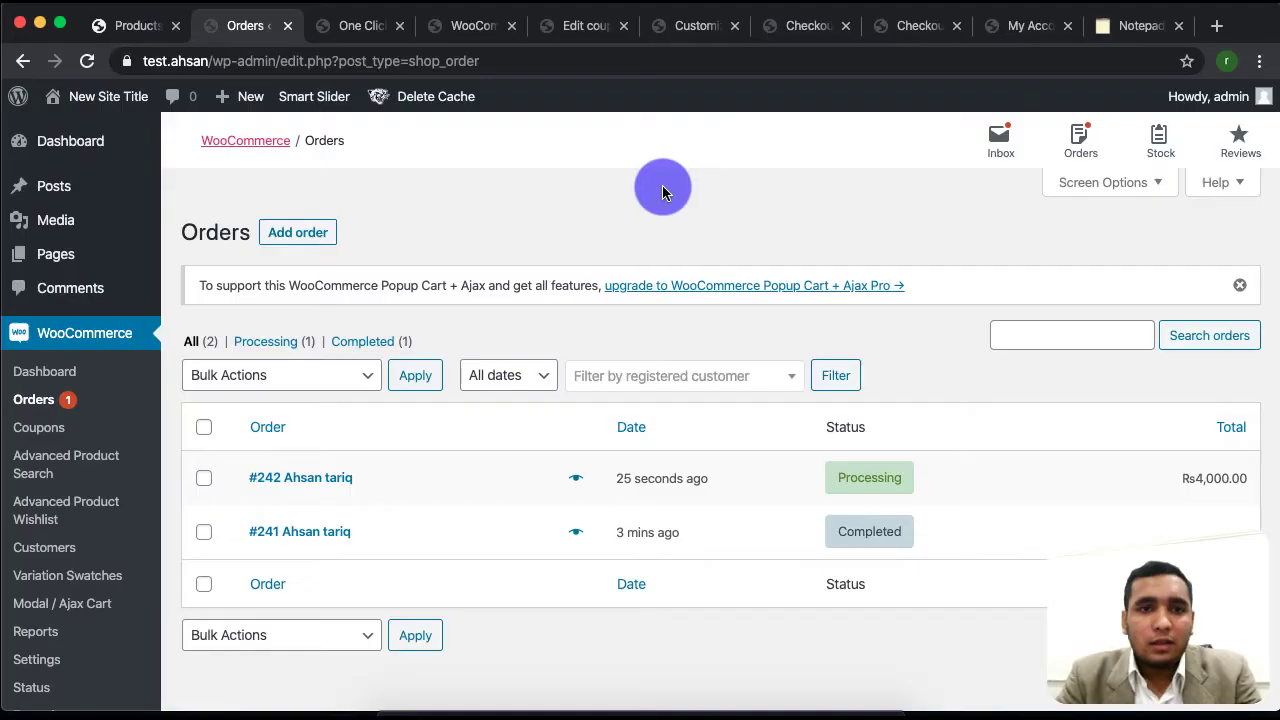
Look over the One Click Demo Import page and the WooCommerce payment methods settings
left_click(360, 26)
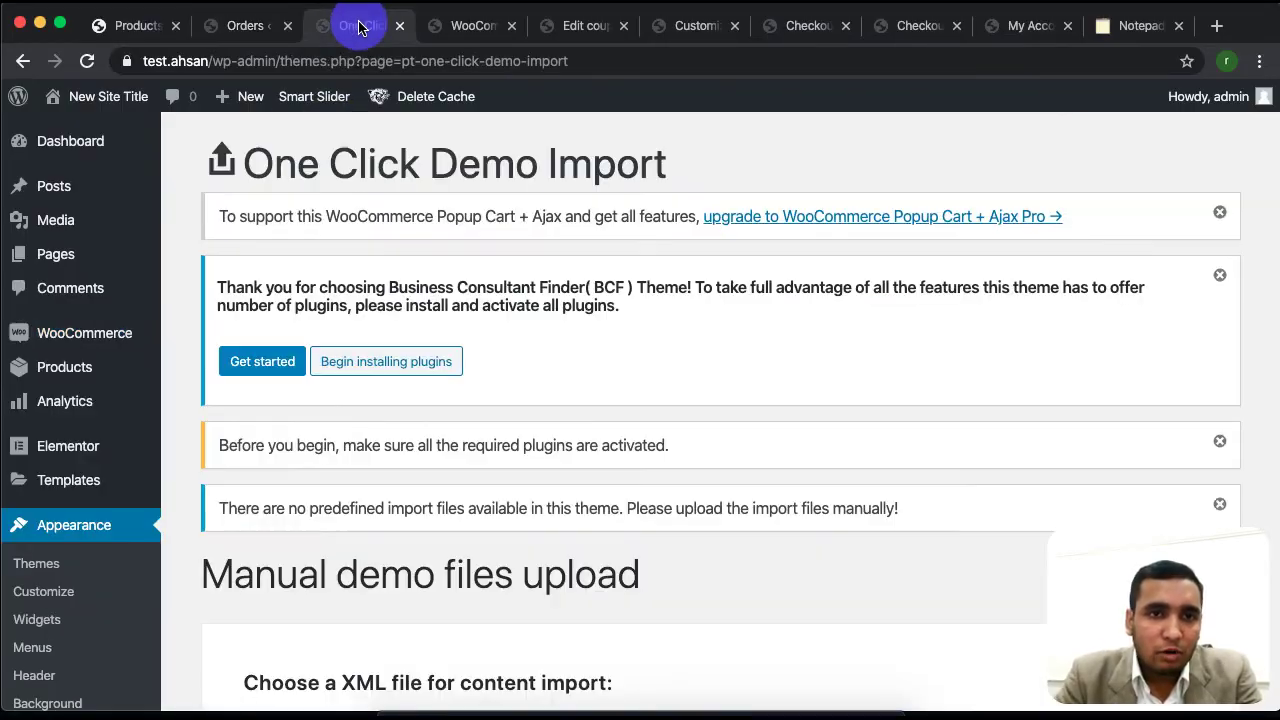
scroll(434, 435, "down", 5)
scroll(434, 437, "up", 5)
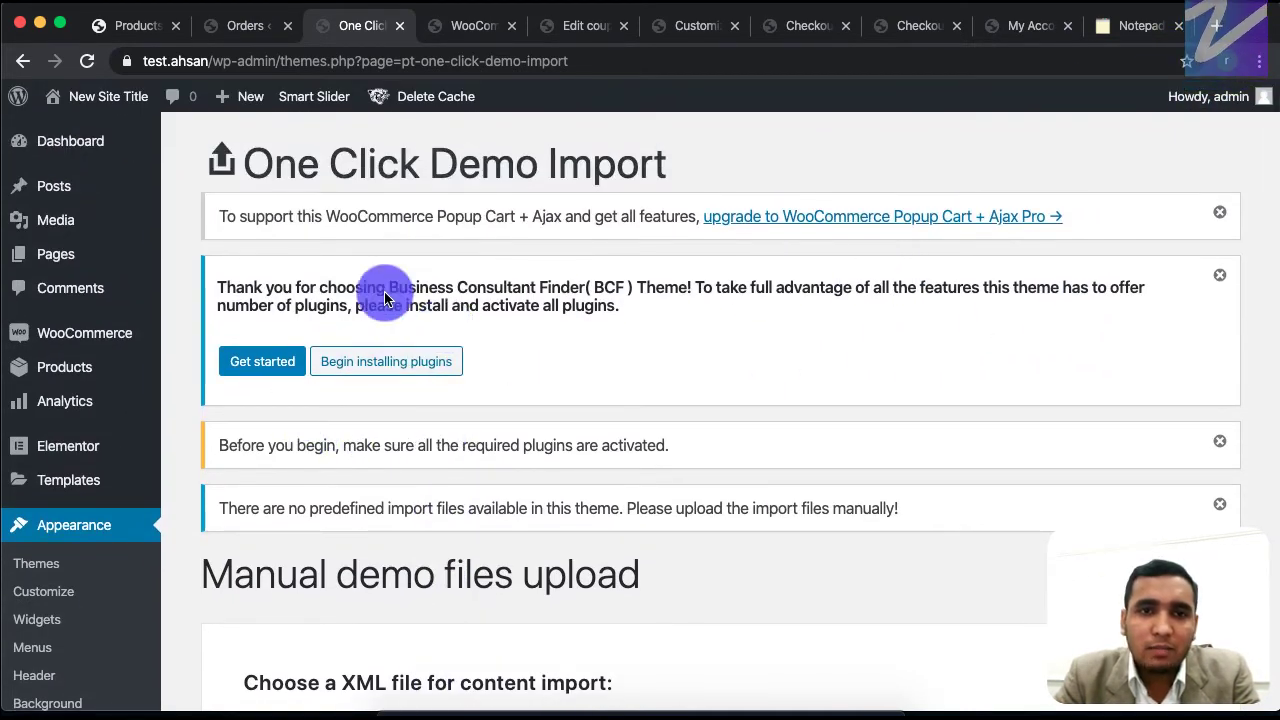
left_click(462, 26)
scroll(443, 457, "down", 2)
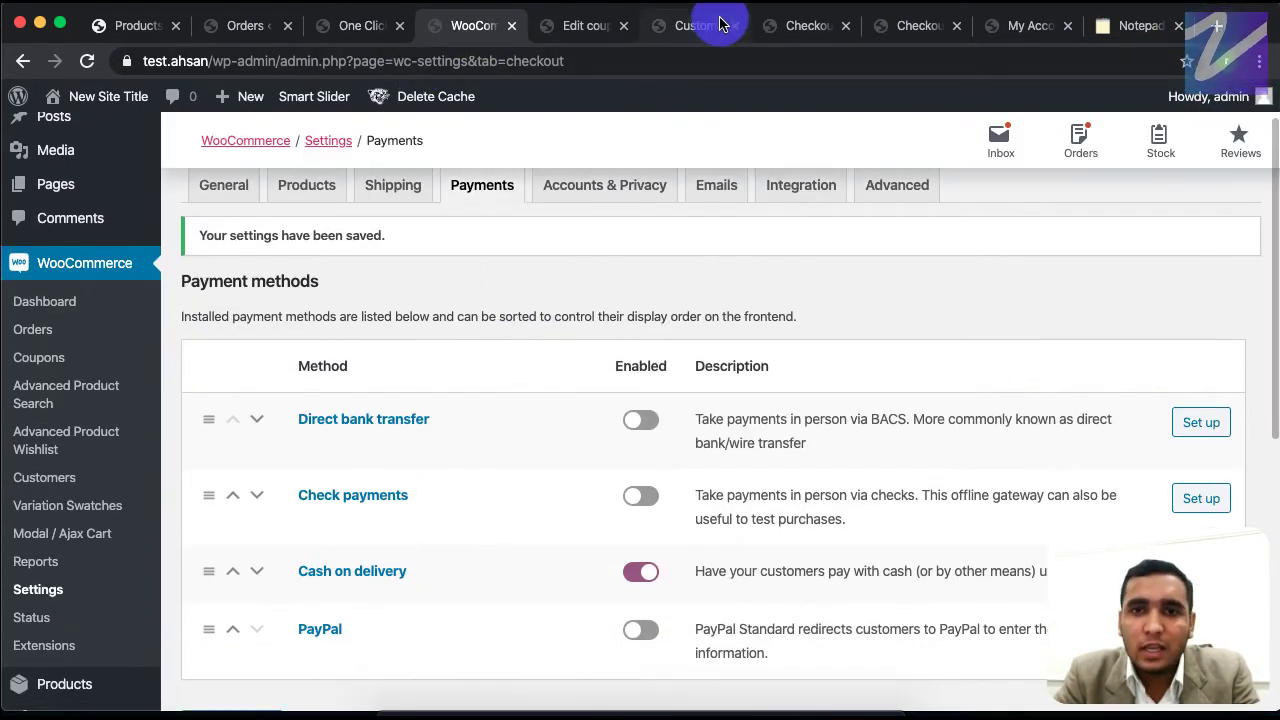
Open the store's home page from My Account and examine its product listing
left_click(822, 20)
left_click(900, 28)
left_click(1023, 27)
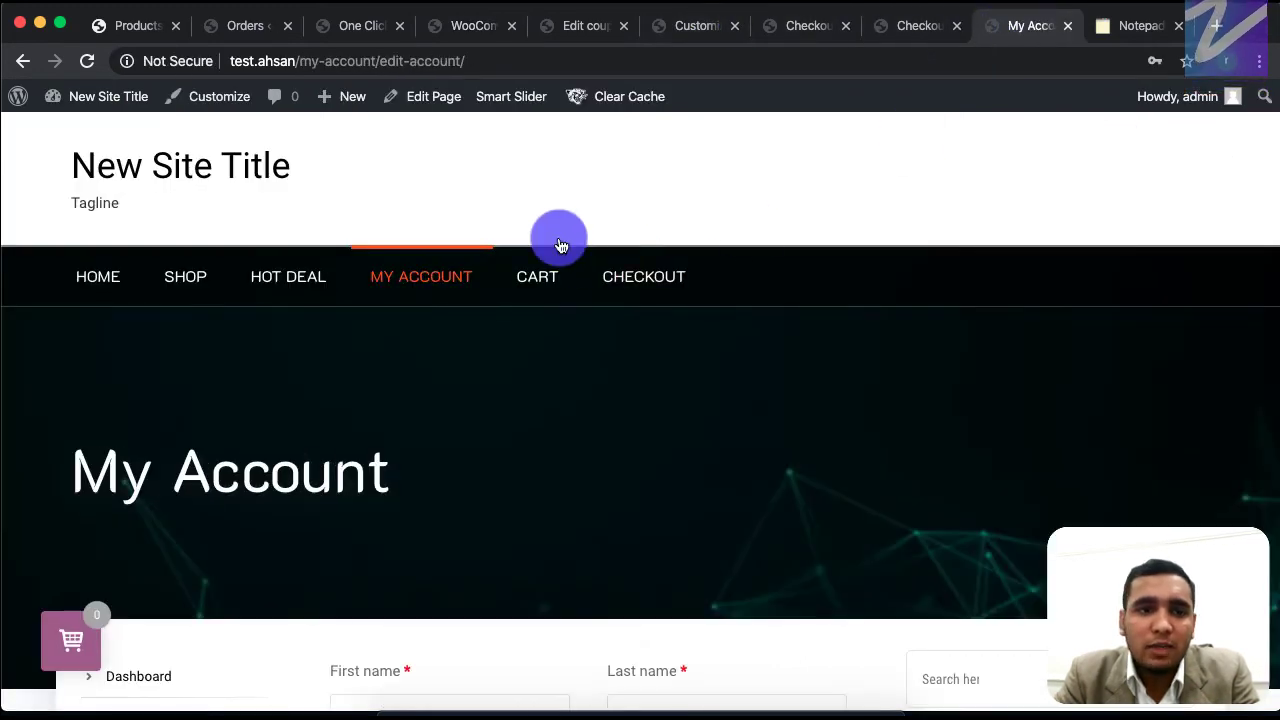
left_click(83, 288)
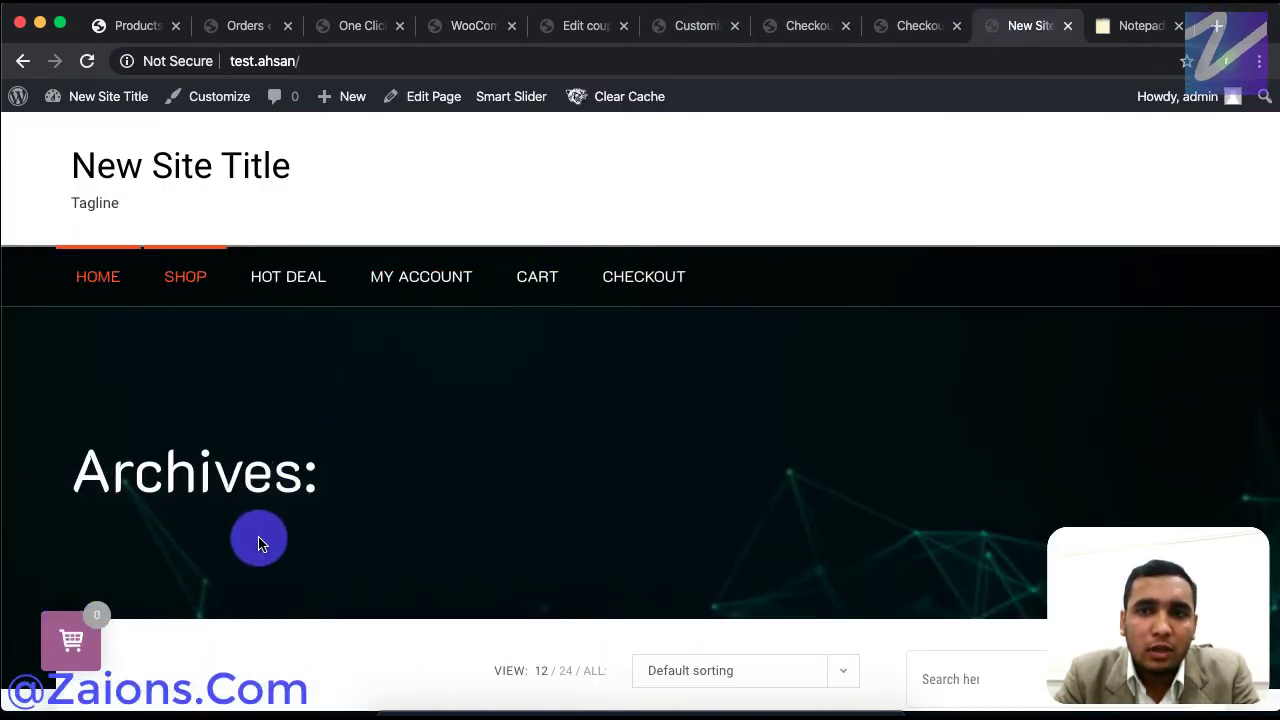
scroll(360, 468, "down", 5)
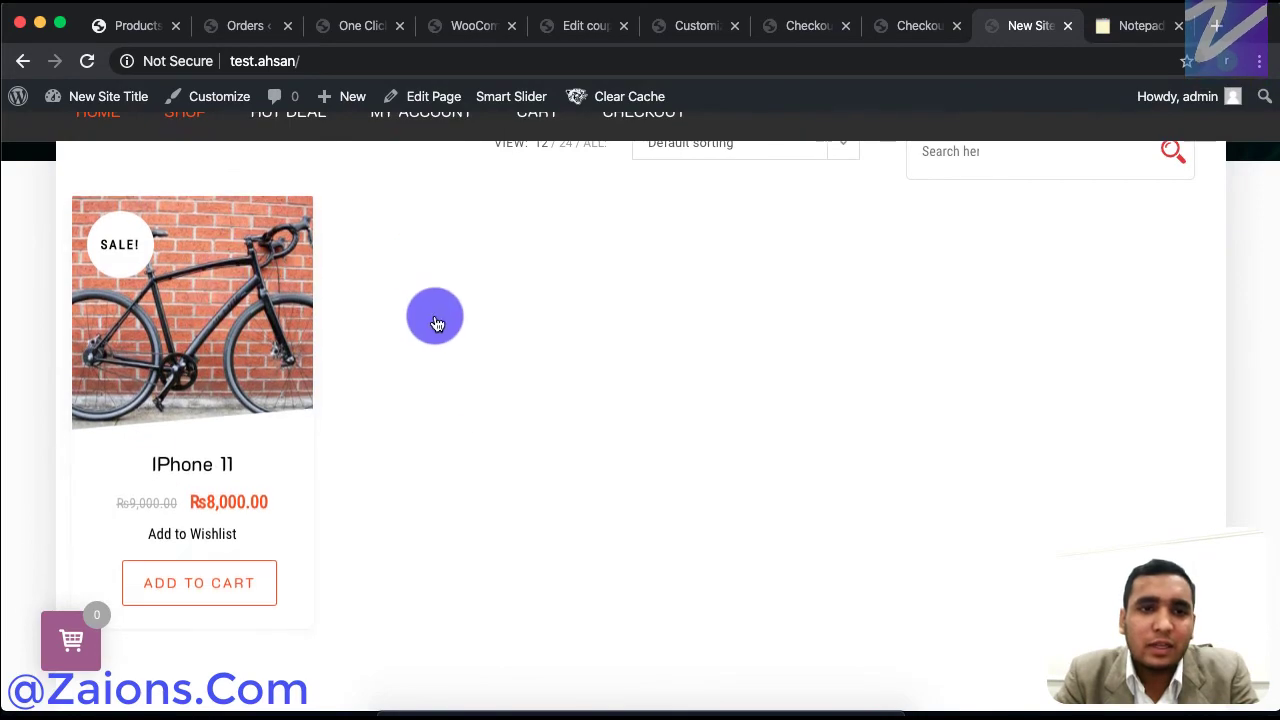
left_click(364, 30)
scroll(367, 458, "down", 5)
scroll(365, 466, "up", 5)
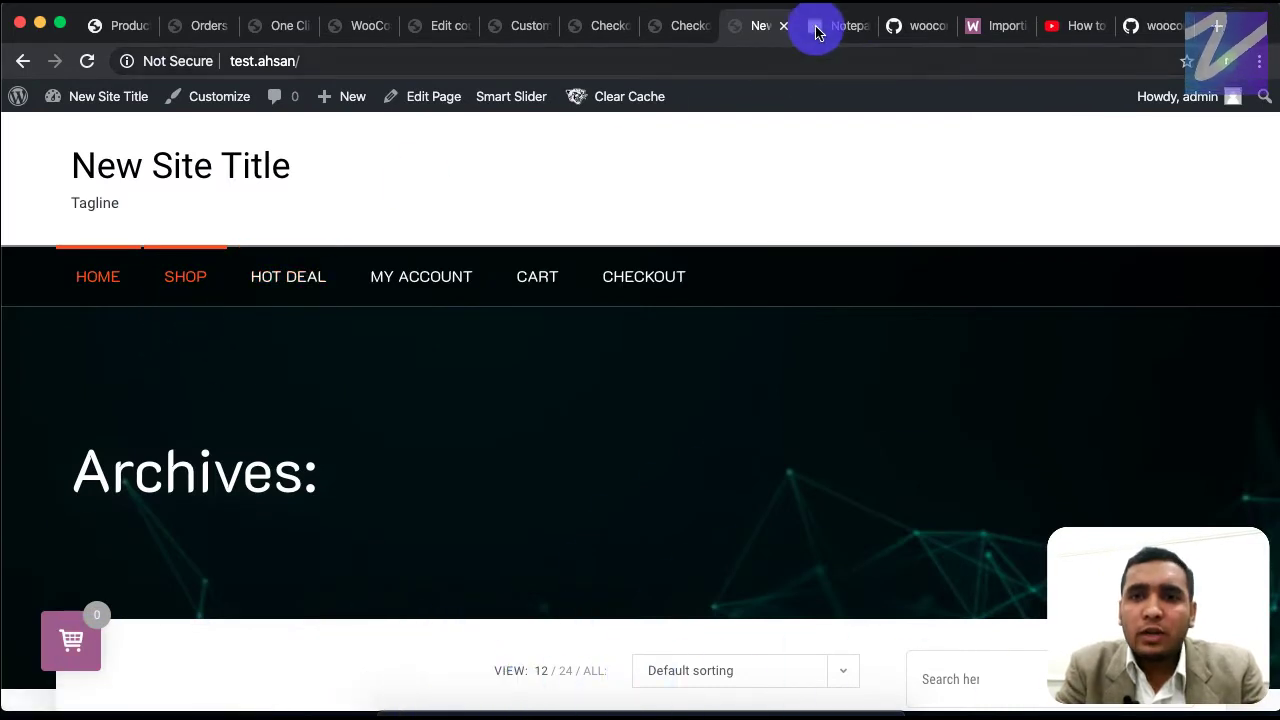
Search Google for "demo content for woocommerce" in a new browser tab, open sample_products.csv on GitHub, and look over its product rows
left_click(1228, 22)
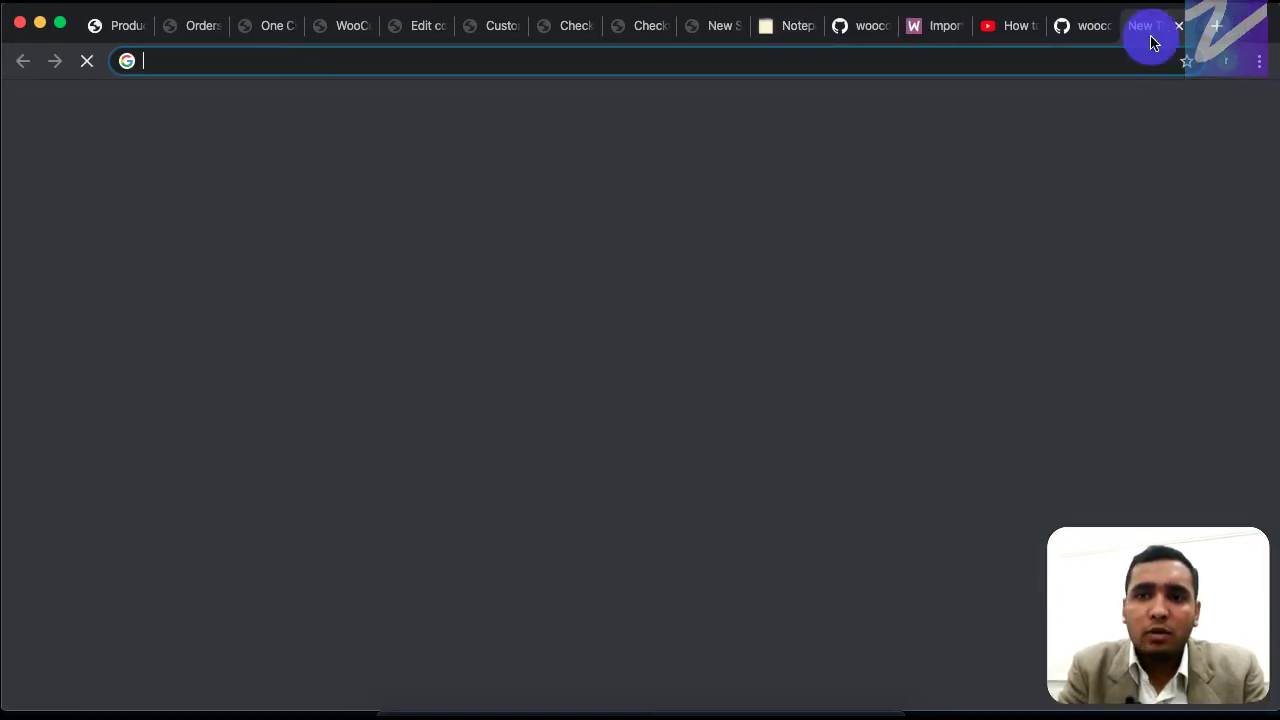
type("demo")
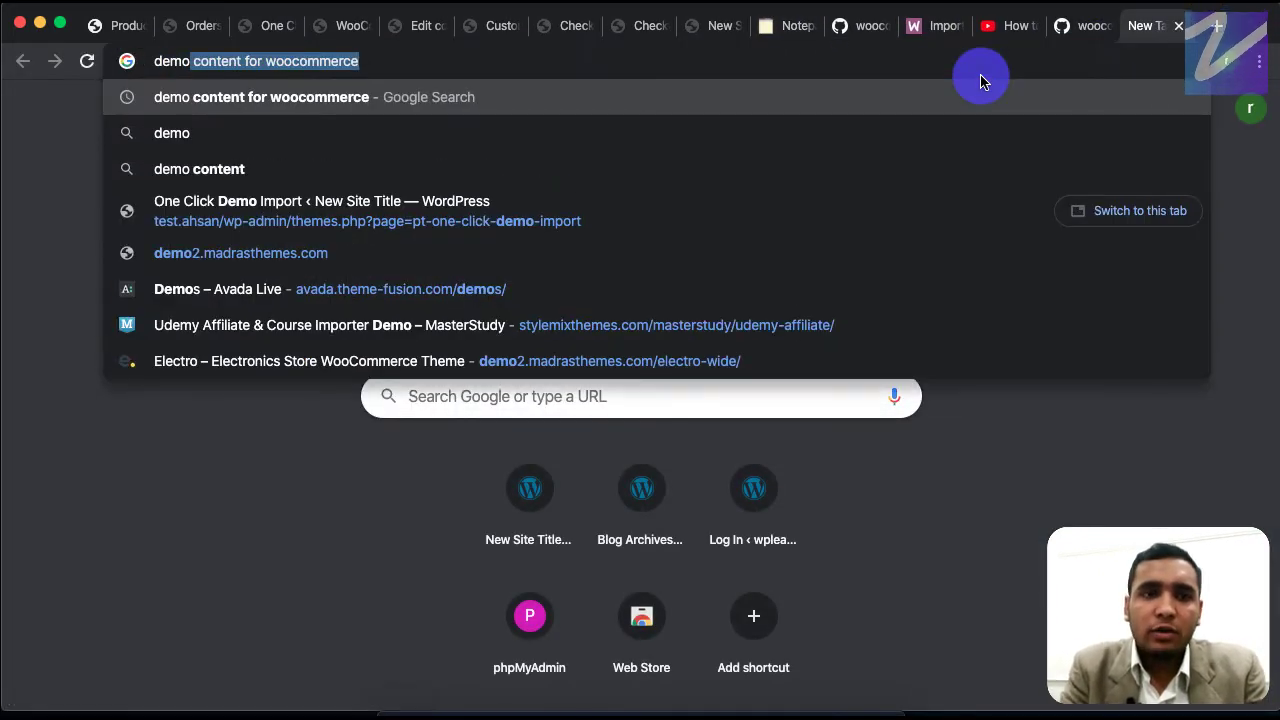
key("Return")
scroll(535, 477, "down", 3)
scroll(535, 477, "down", 4)
left_click(326, 405)
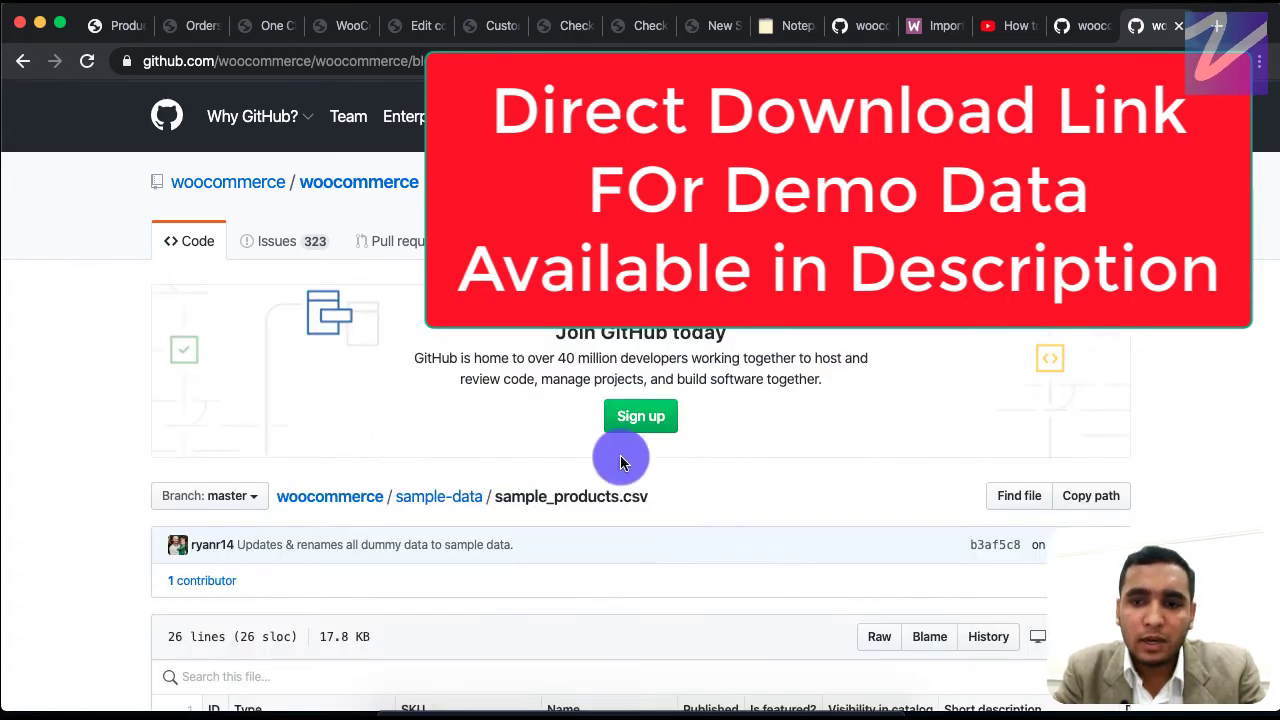
scroll(660, 510, "down", 3)
scroll(700, 560, "down", 1)
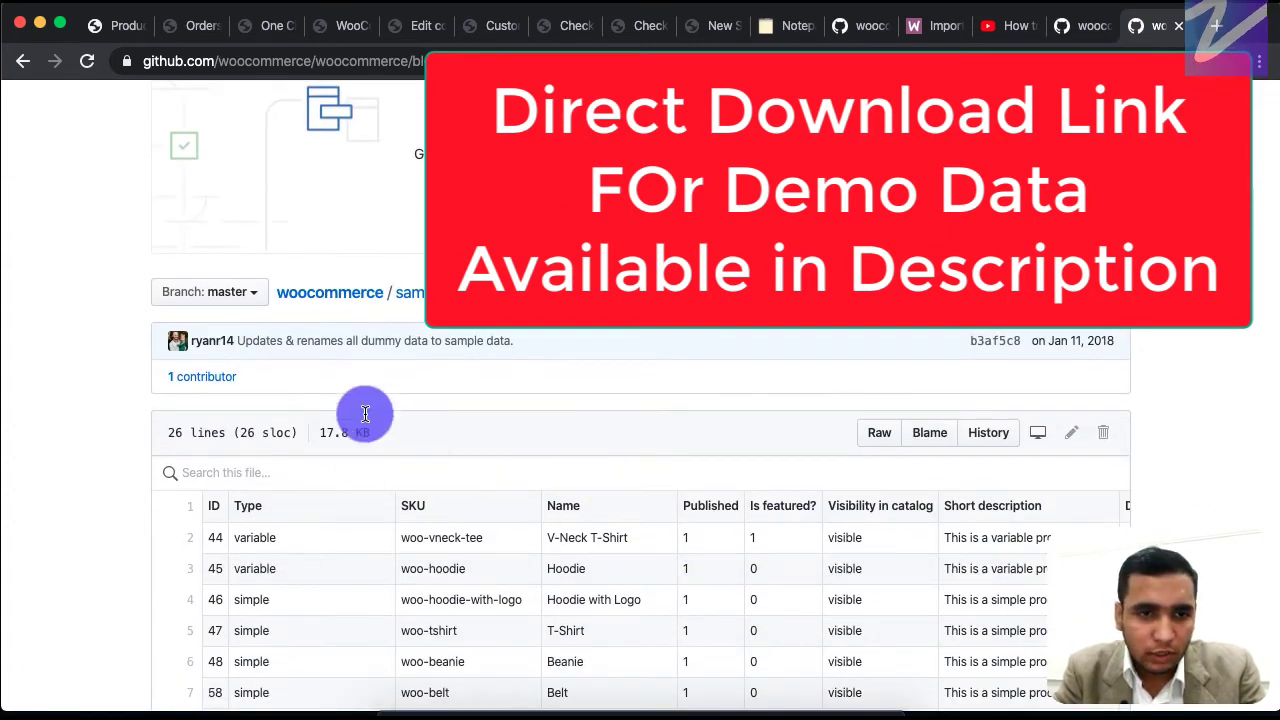
scroll(306, 271, "up", 2)
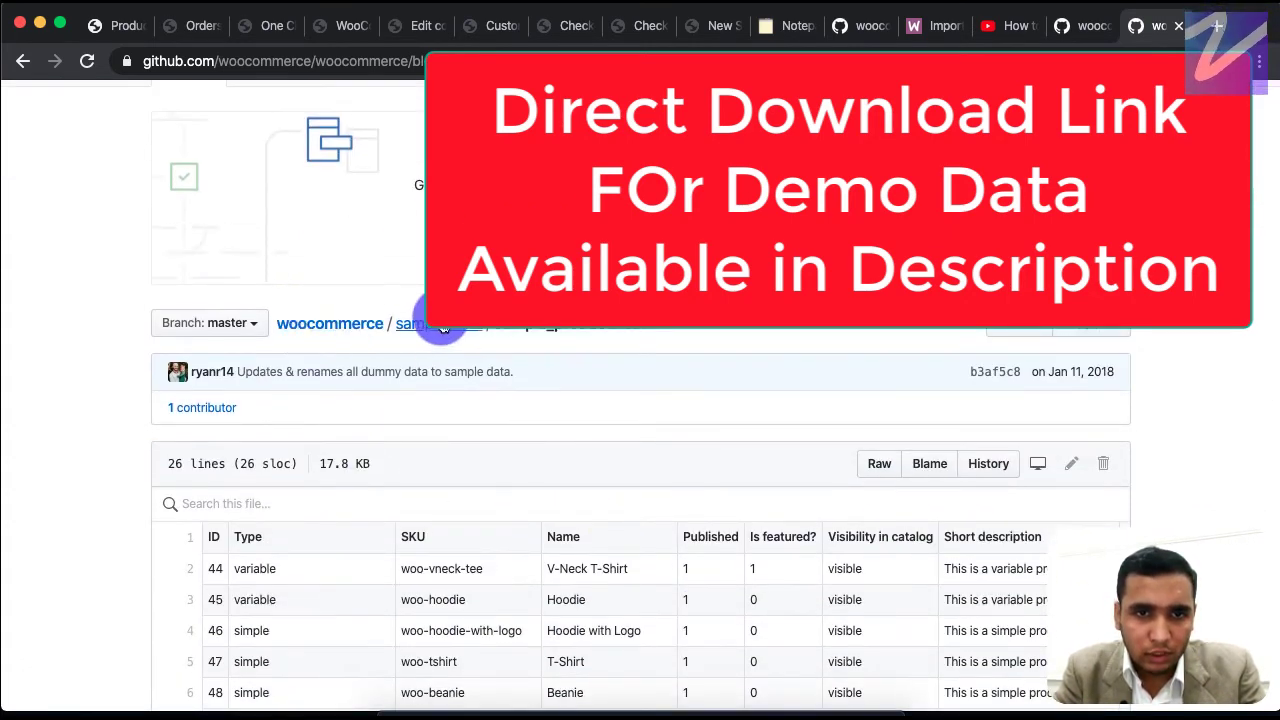
Open the main page of the woocommerce repository on GitHub and download it as a ZIP
left_click(348, 327)
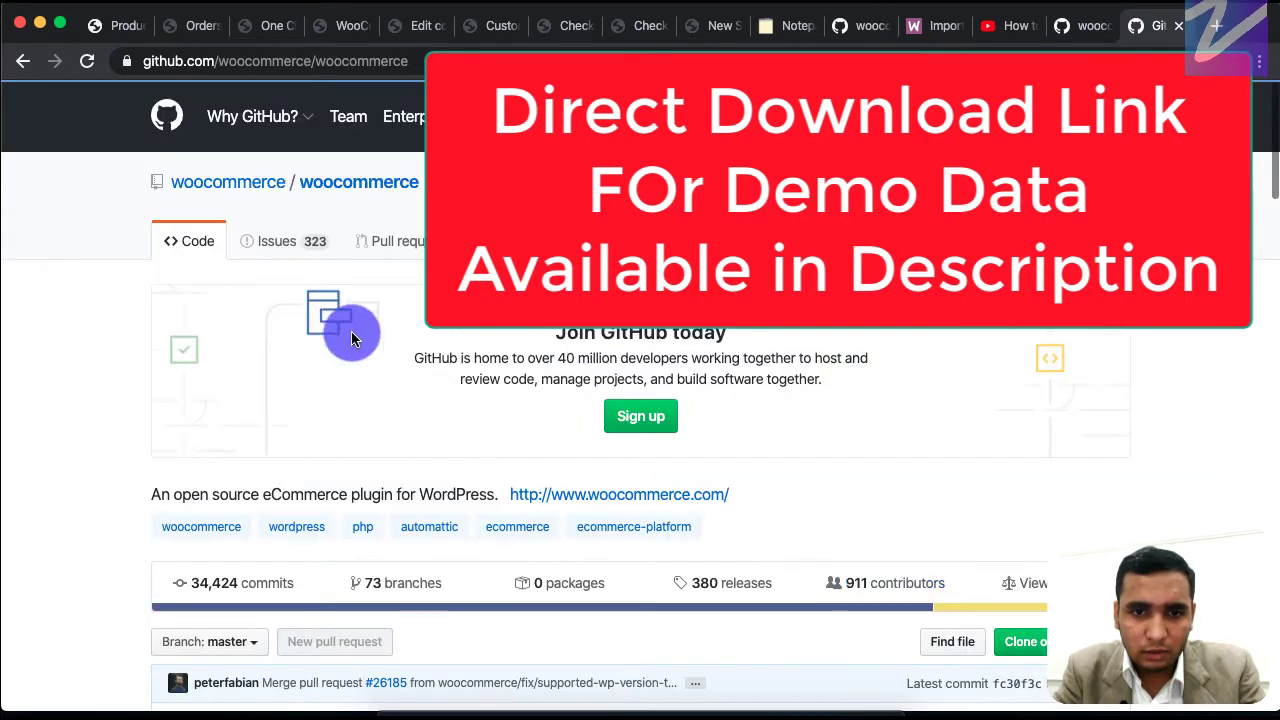
scroll(351, 331, "down", 3)
left_click(1096, 417)
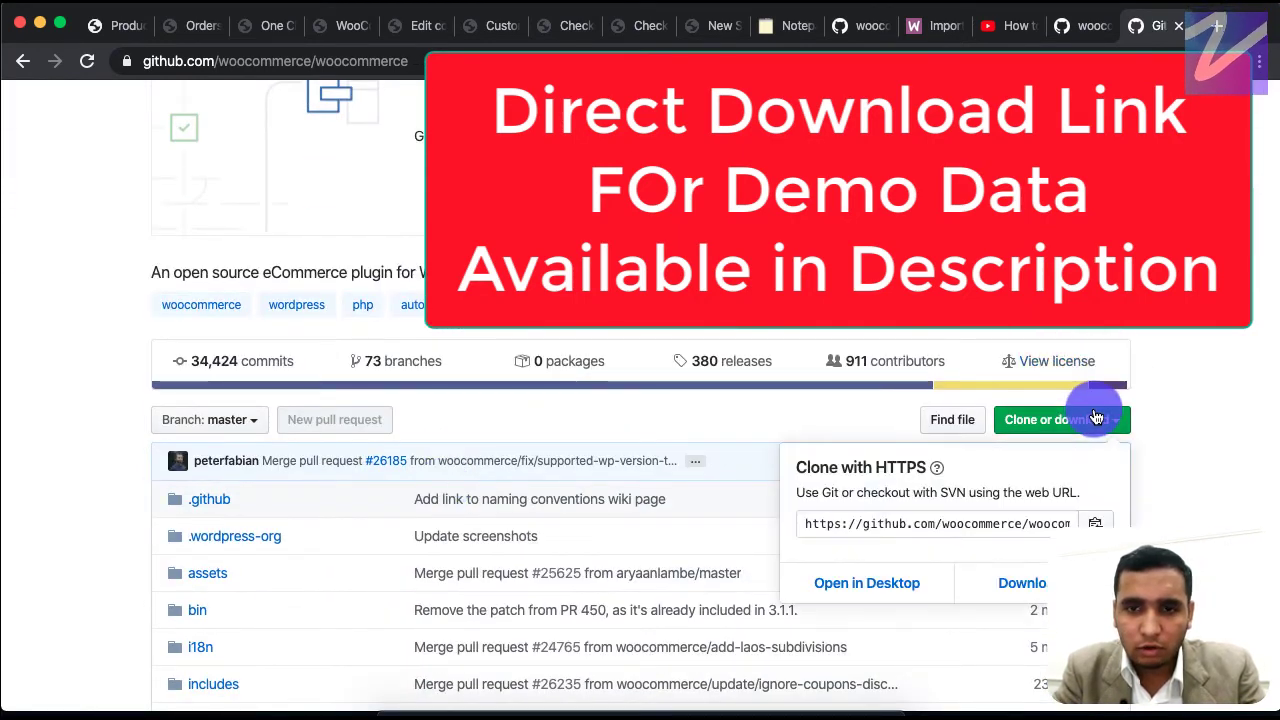
left_click(1030, 583)
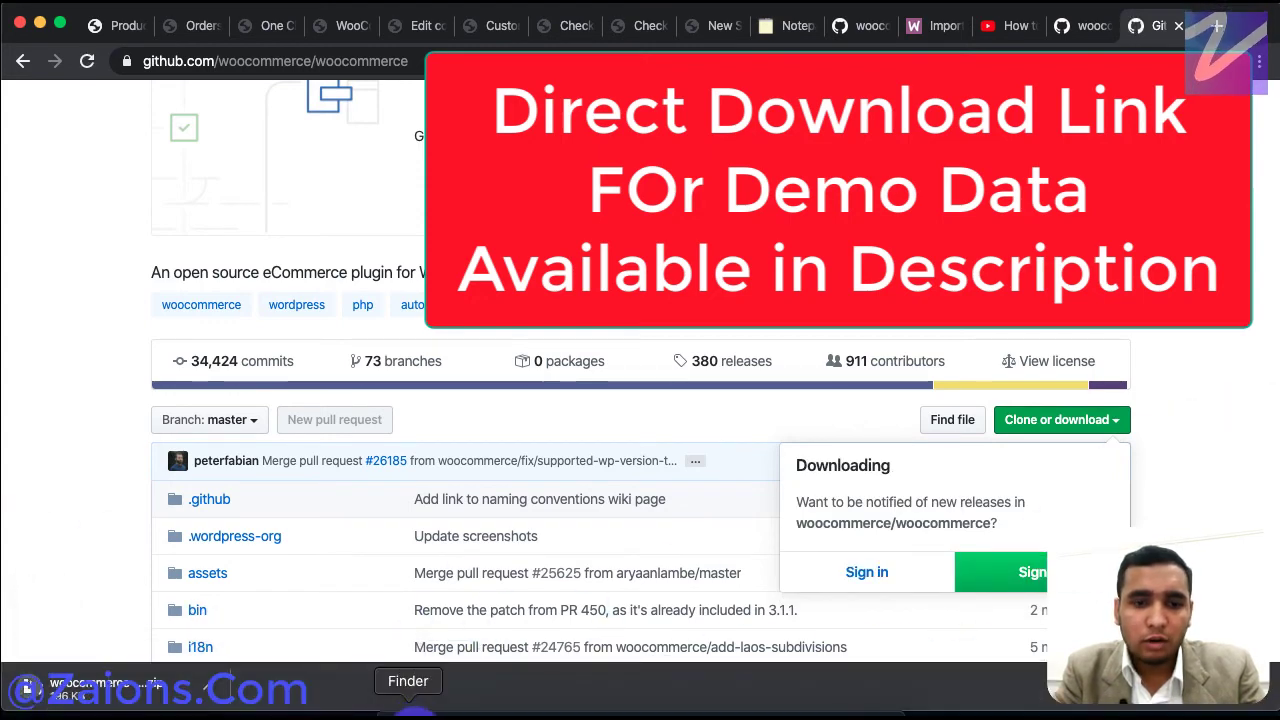
Switch to Finder, open the Downloads folder, and select woocommerce-master.zip
left_click(400, 713)
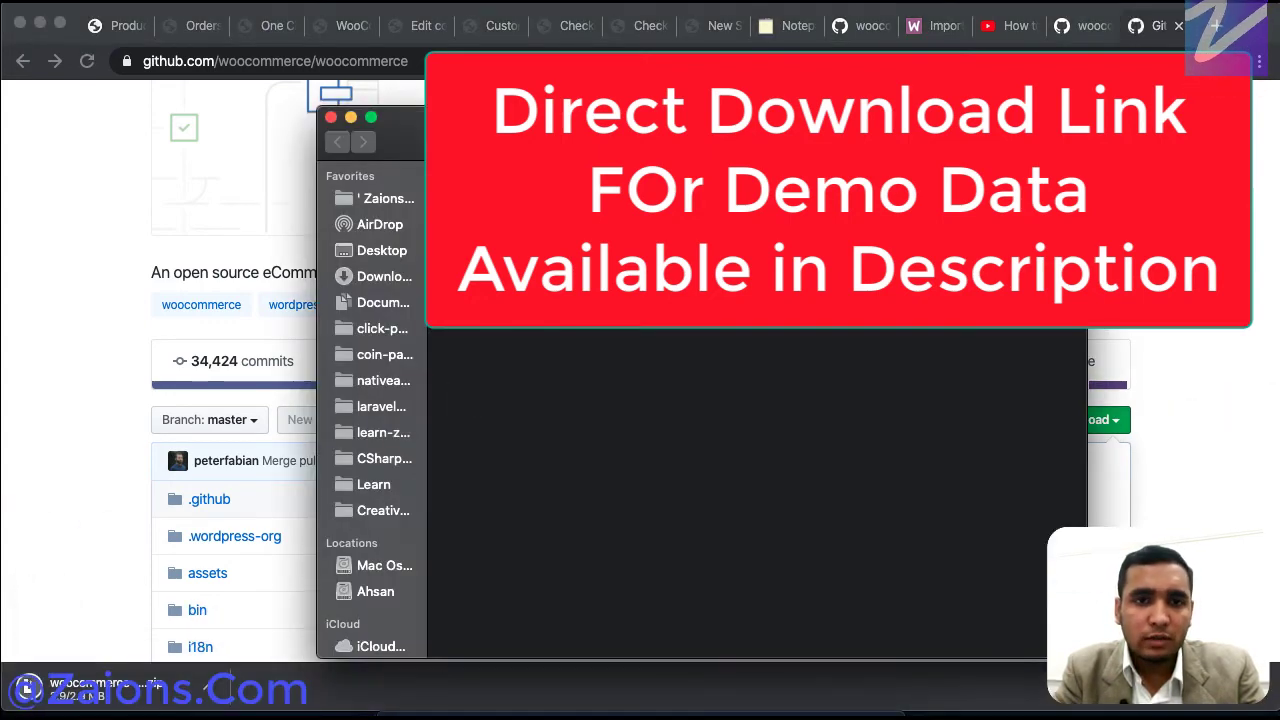
left_click(383, 276)
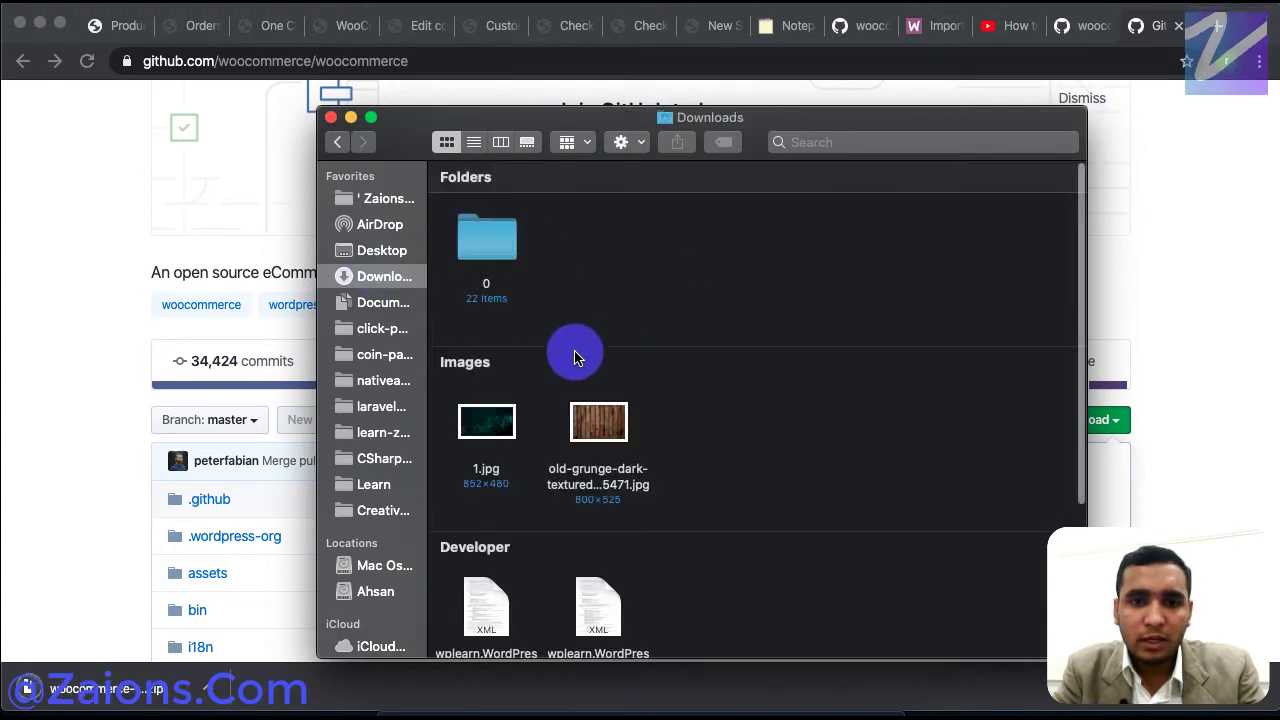
scroll(585, 500, "down", 3)
left_click(485, 535)
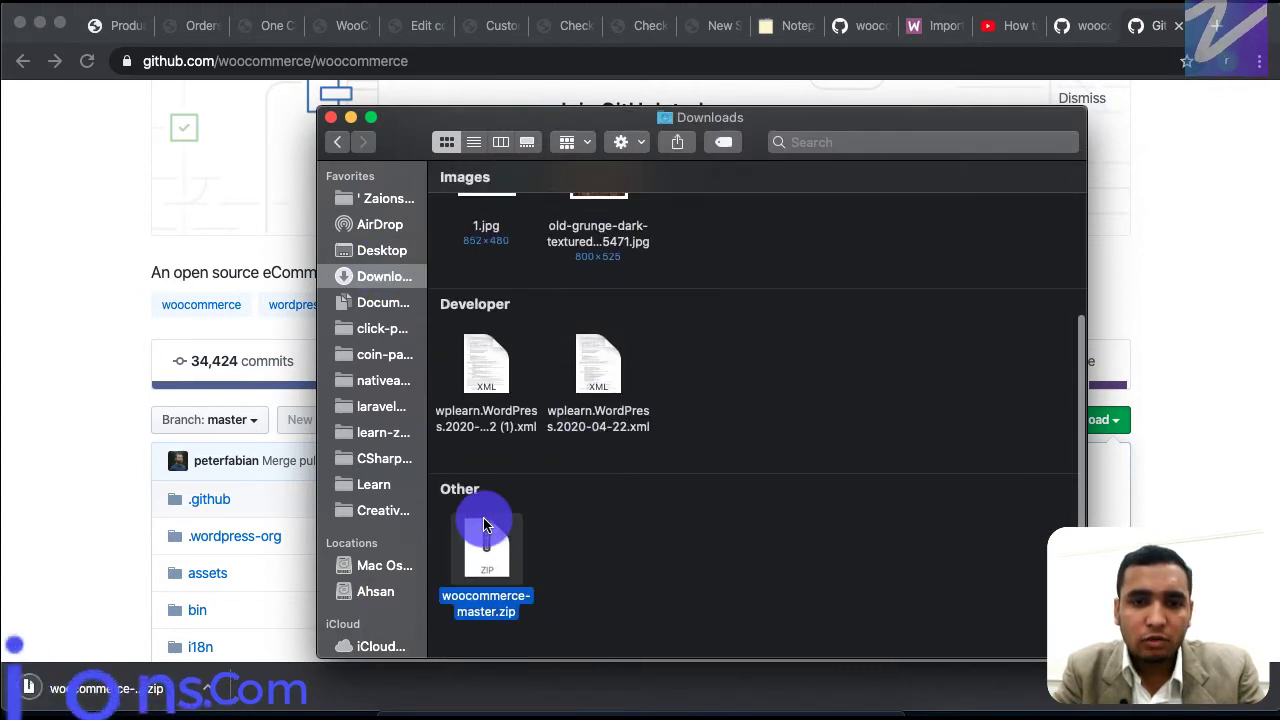
Extract woocommerce-master.zip in Downloads and open the sample-data folder inside the extracted woocommerce-master folder
key("super+o")
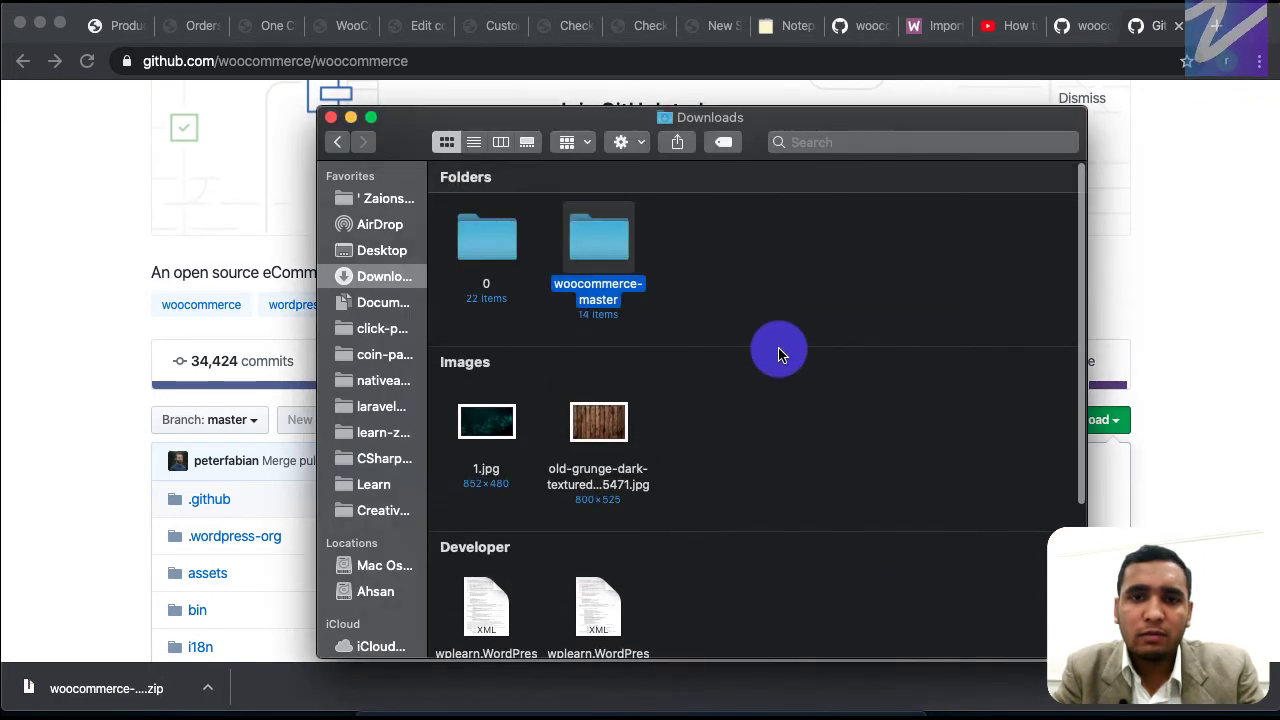
double_click(598, 236)
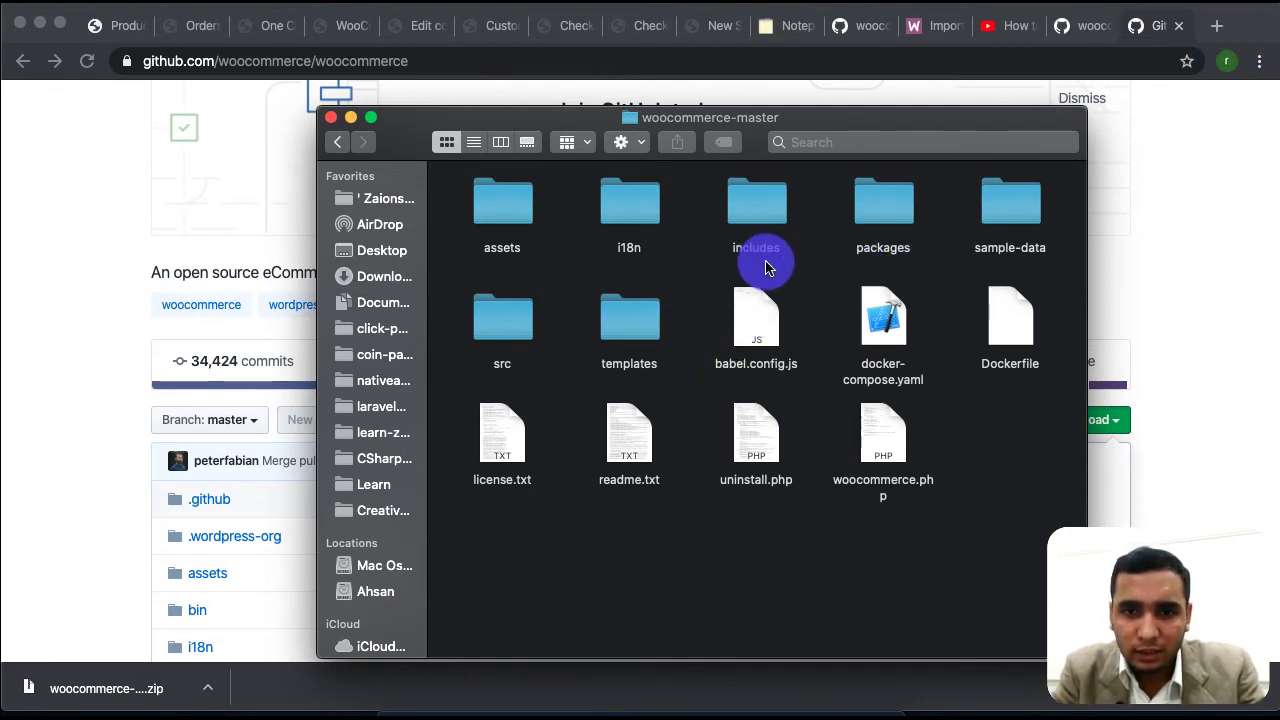
double_click(1020, 213)
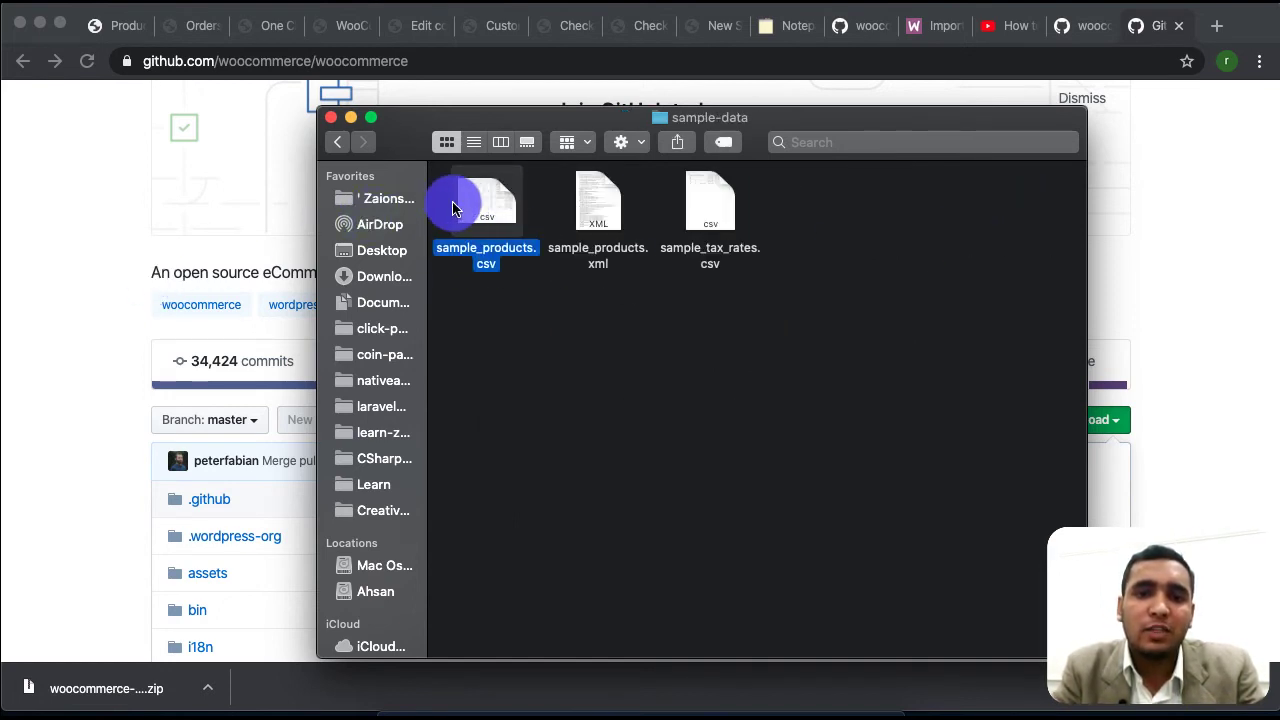
Switch back to Chrome and start a product import from the store's WooCommerce Products admin page
left_click(82, 309)
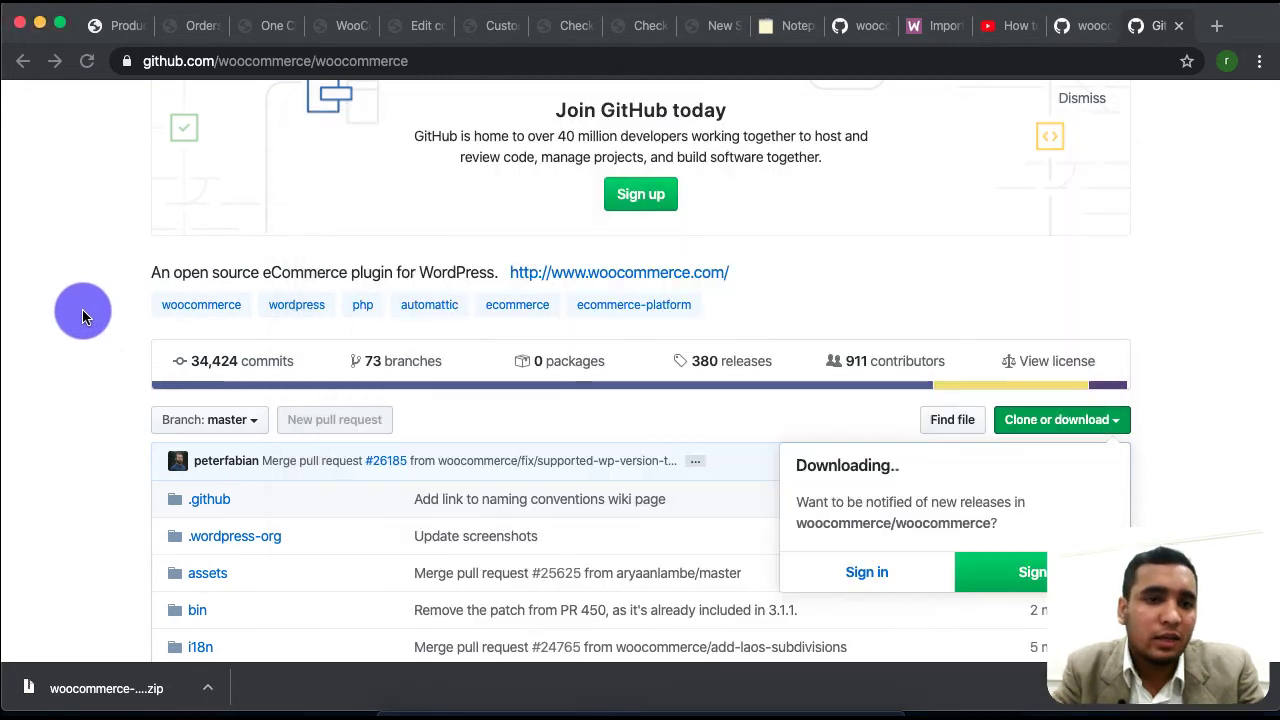
left_click(119, 31)
mouse_move(99, 332)
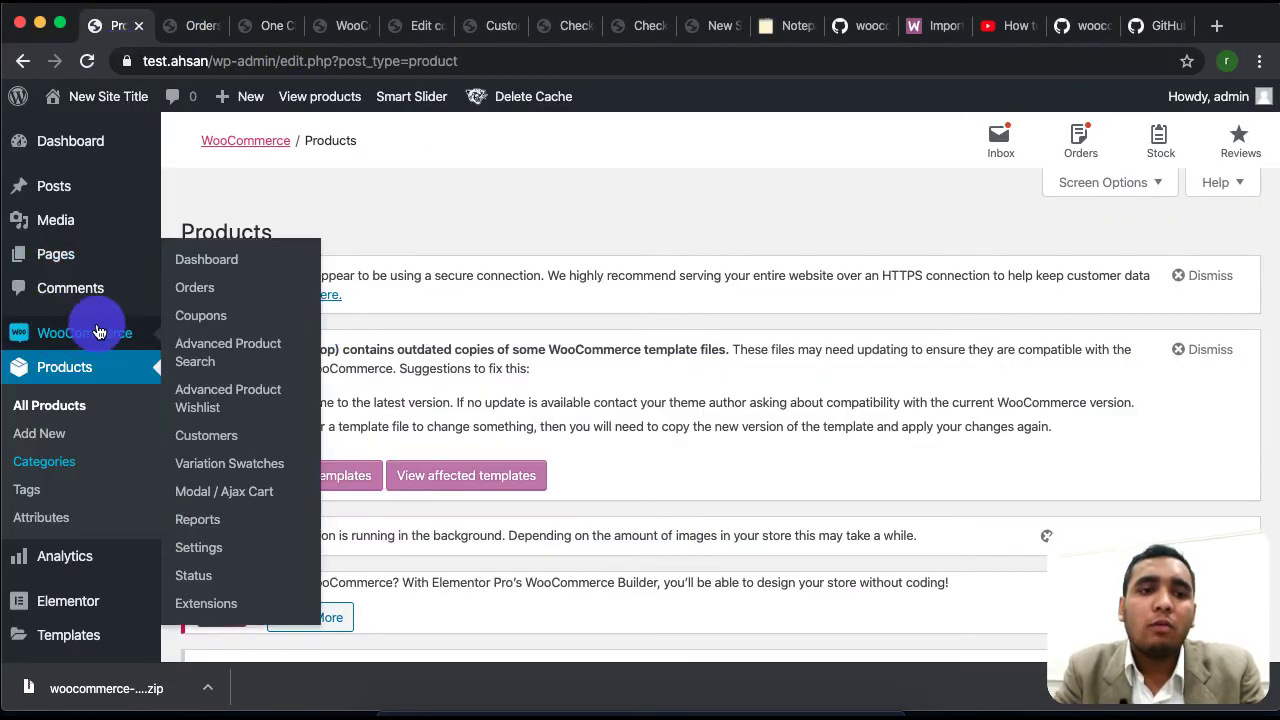
scroll(505, 495, "down", 1)
scroll(500, 505, "up", 1)
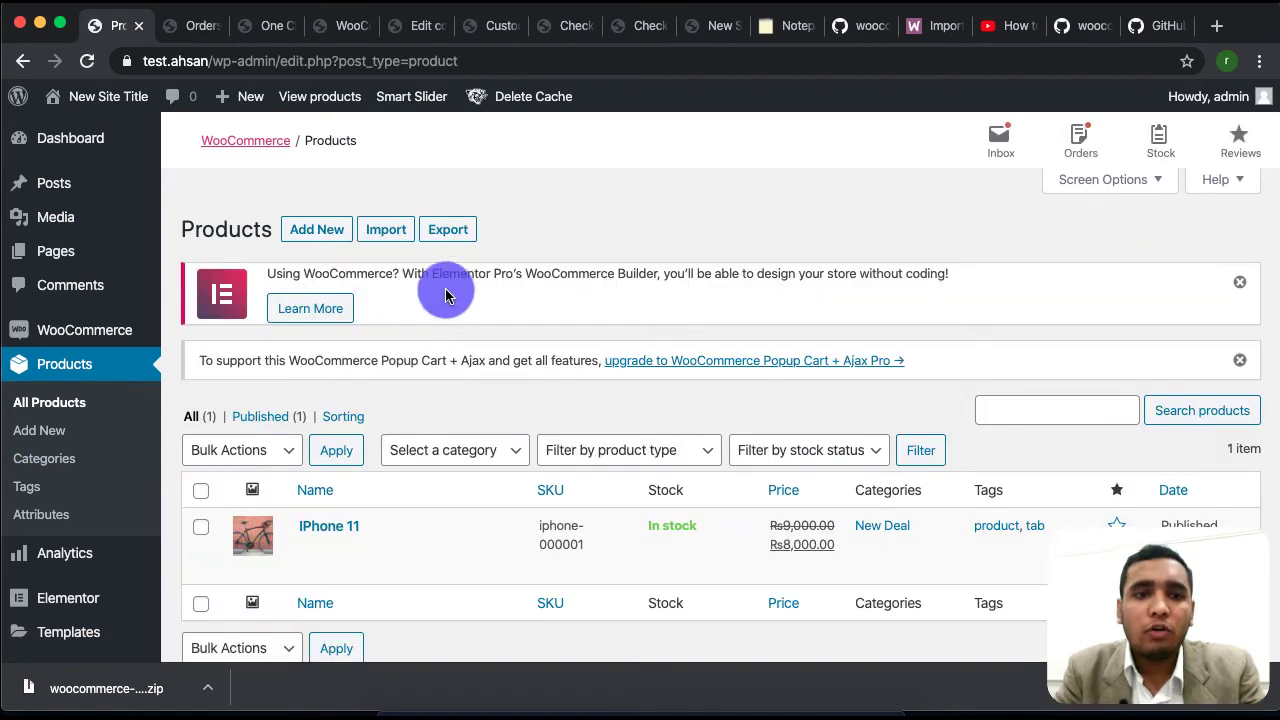
left_click(392, 230)
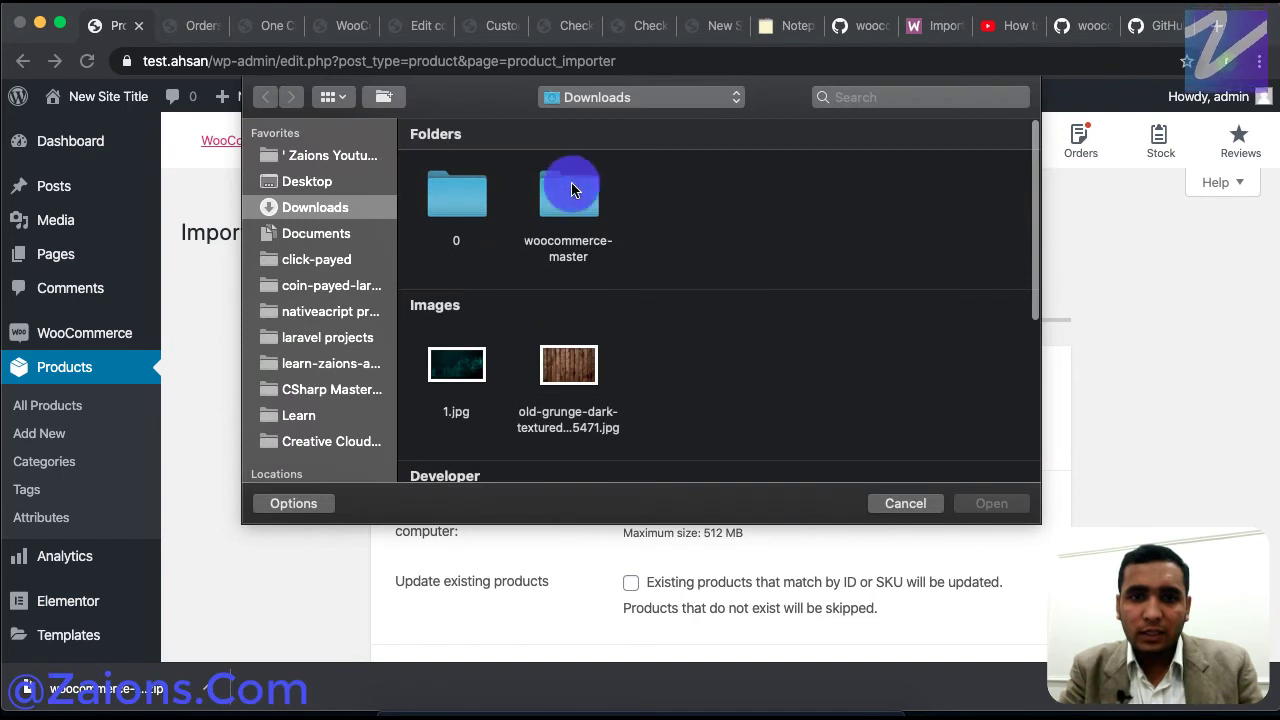
Choose sample_products.csv from woocommerce-master's sample-data folder as the import file and continue to column mapping
double_click(573, 190)
scroll(960, 206, "right", 2)
left_click(766, 204)
double_click(766, 204)
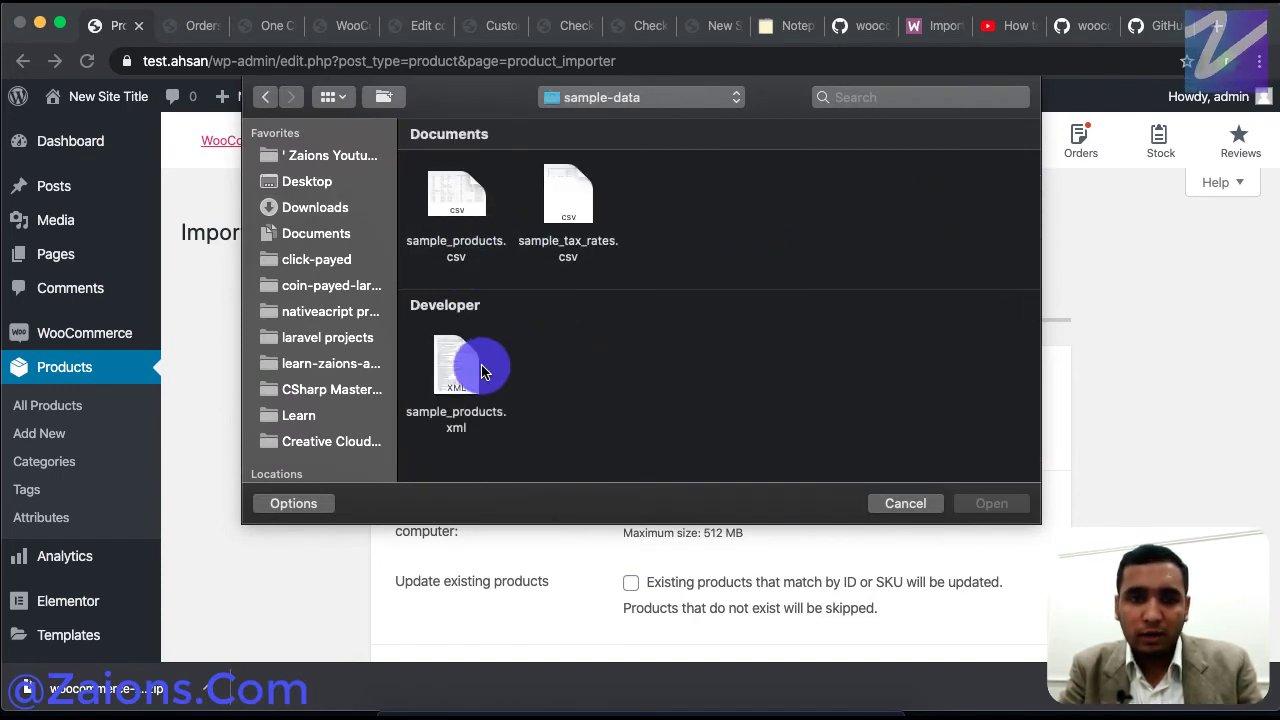
double_click(460, 196)
scroll(511, 549, "down", 3)
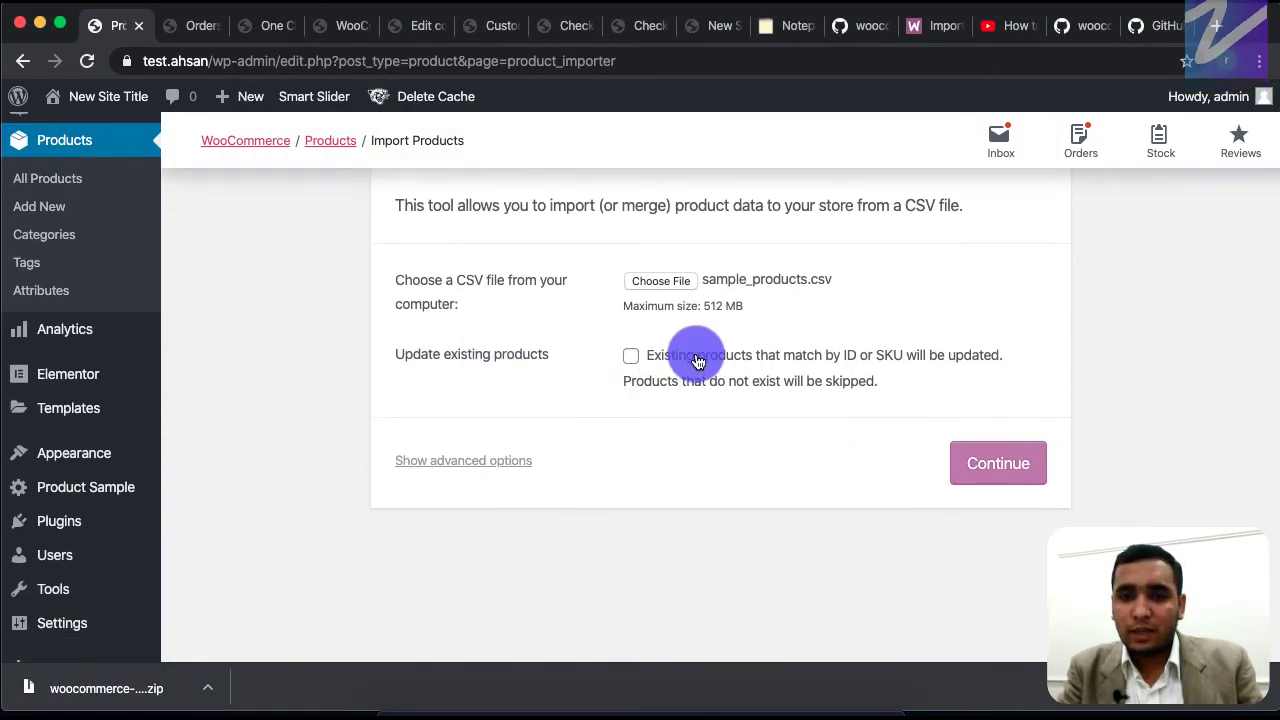
left_click(1002, 466)
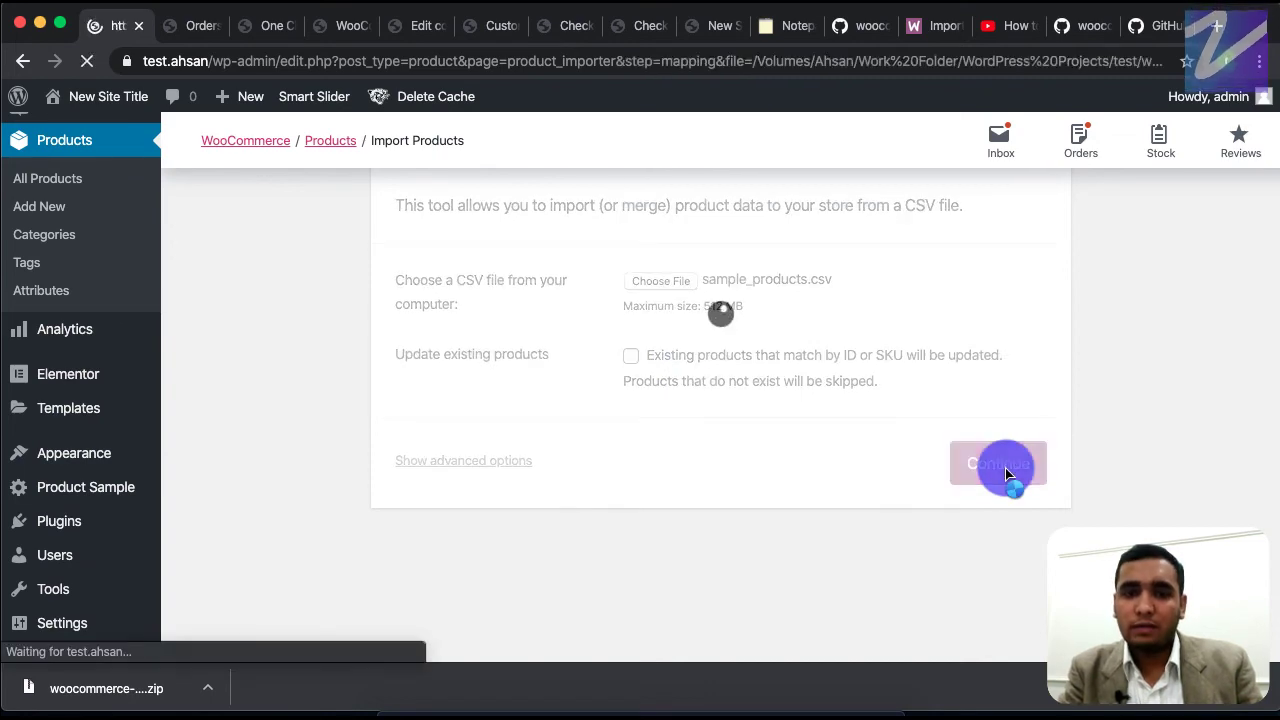
Review the default column mapping down to the Download 2 URL field and run the product importer
scroll(664, 576, "down", 10)
scroll(664, 576, "down", 15)
scroll(778, 490, "down", 12)
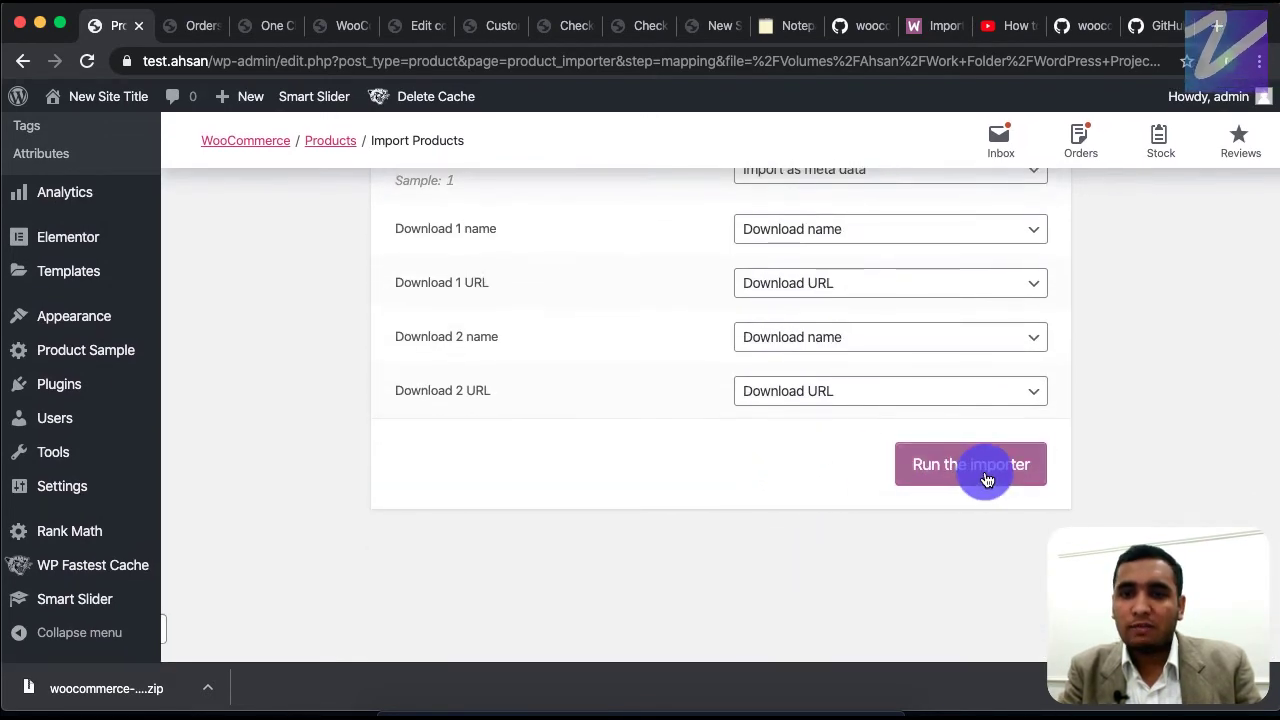
left_click(986, 479)
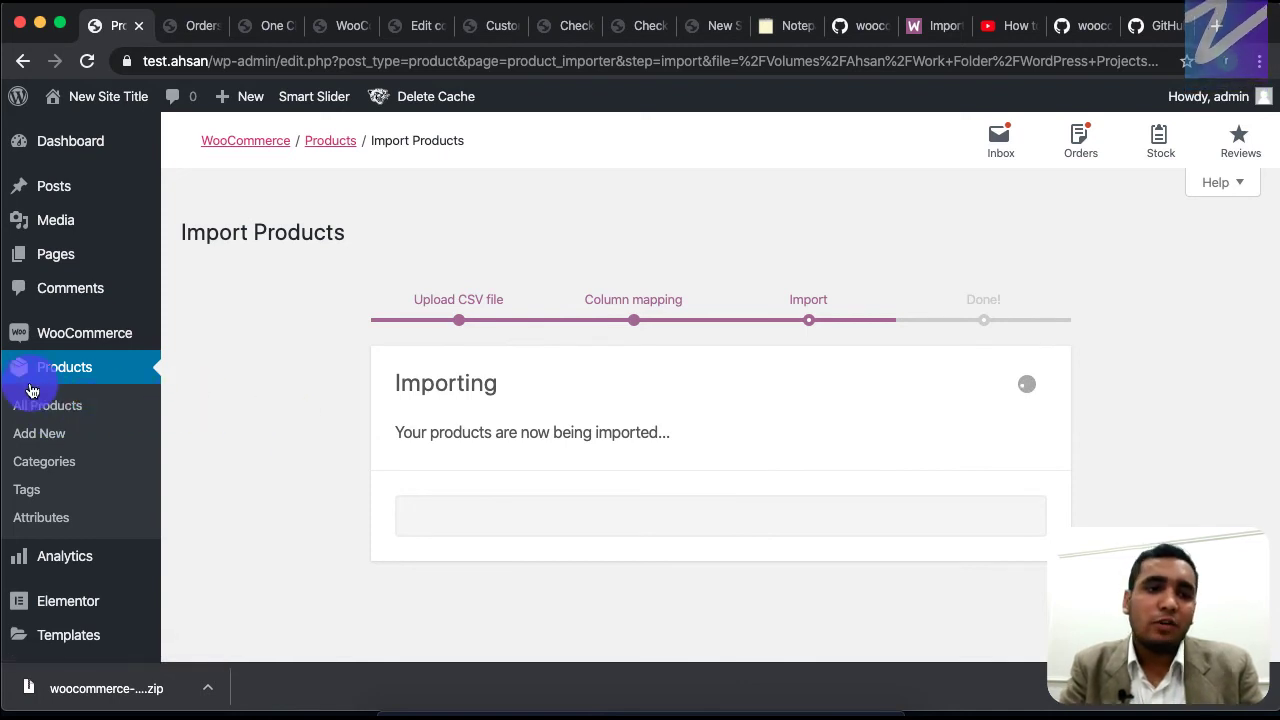
Close the notepad, GitHub, import guide and YouTube browser tabs, keeping the store tabs open
left_click(722, 26)
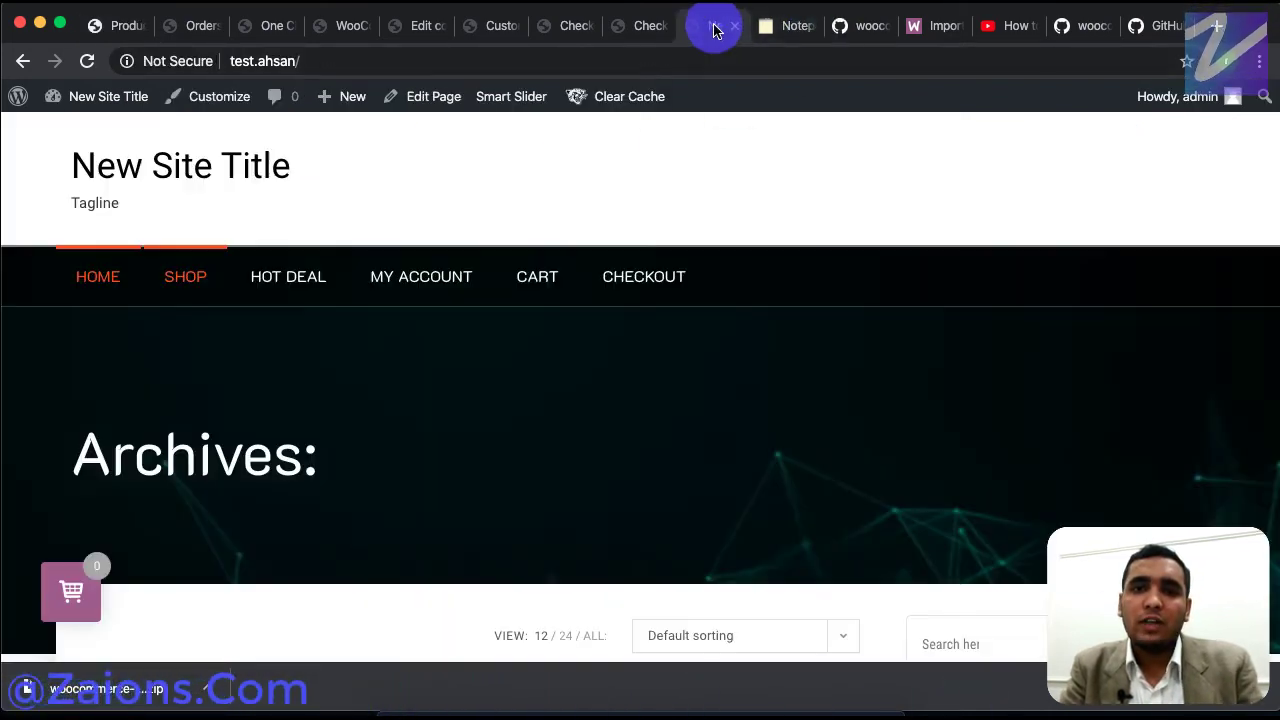
left_click(802, 25)
key("super+w")
key("super+w")
key("super+w")
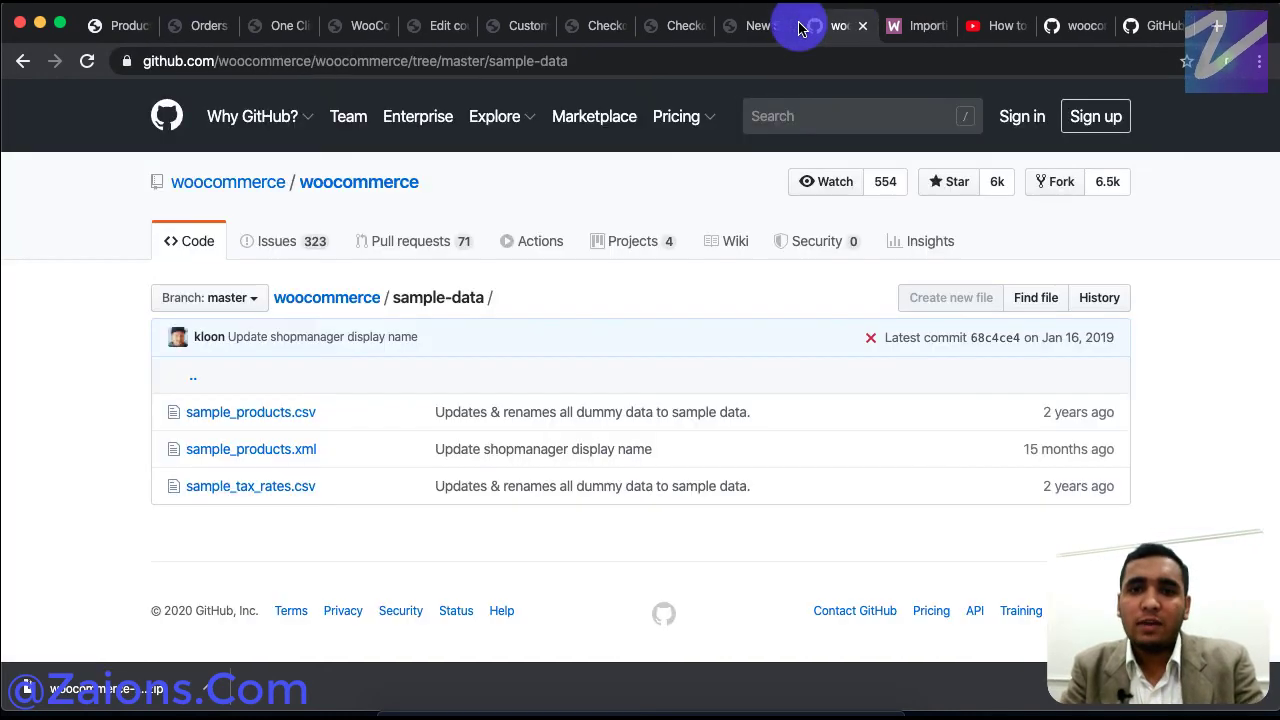
key("super+w")
key("super+w")
key("super+w")
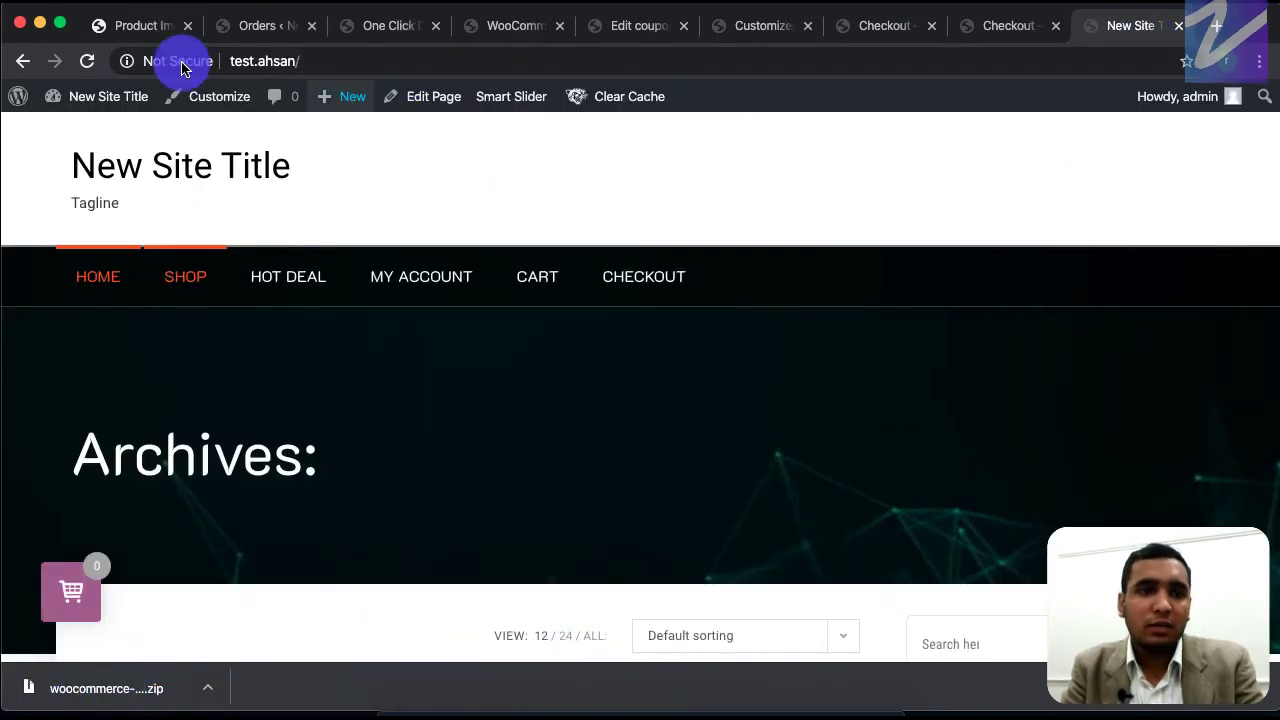
Check the product import through to completion and open the list of imported products
left_click(137, 27)
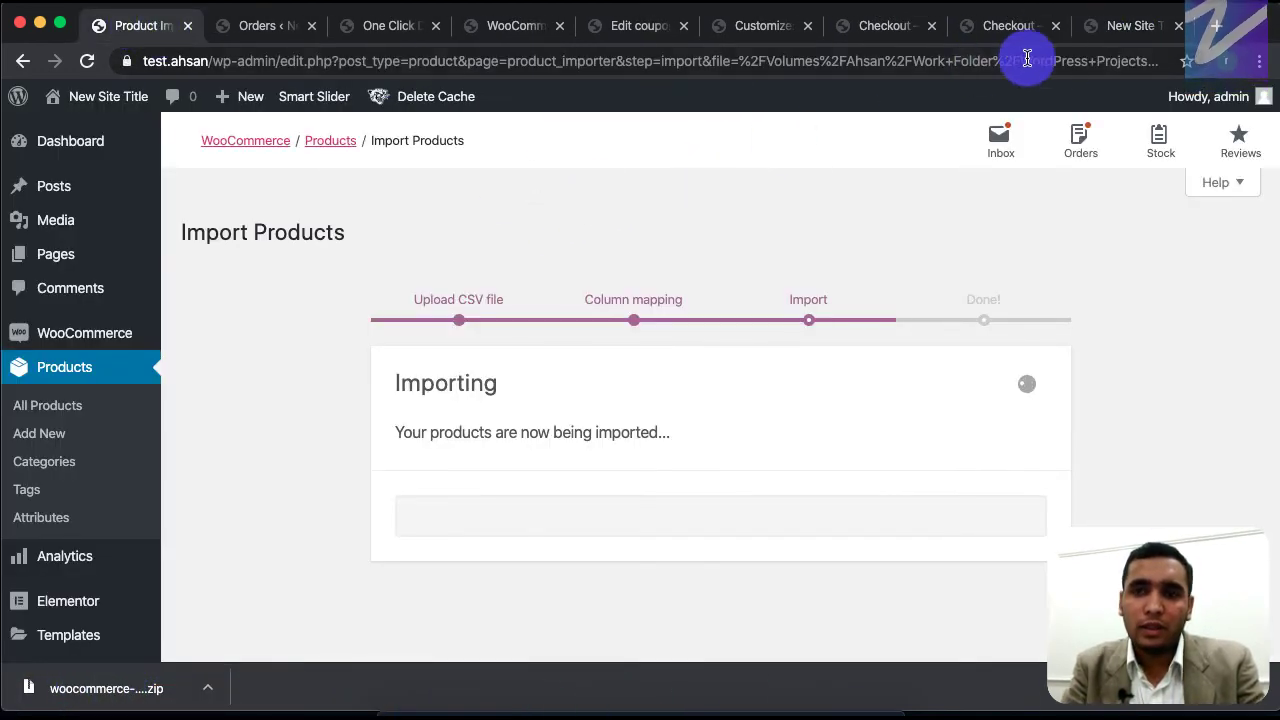
left_click(1128, 26)
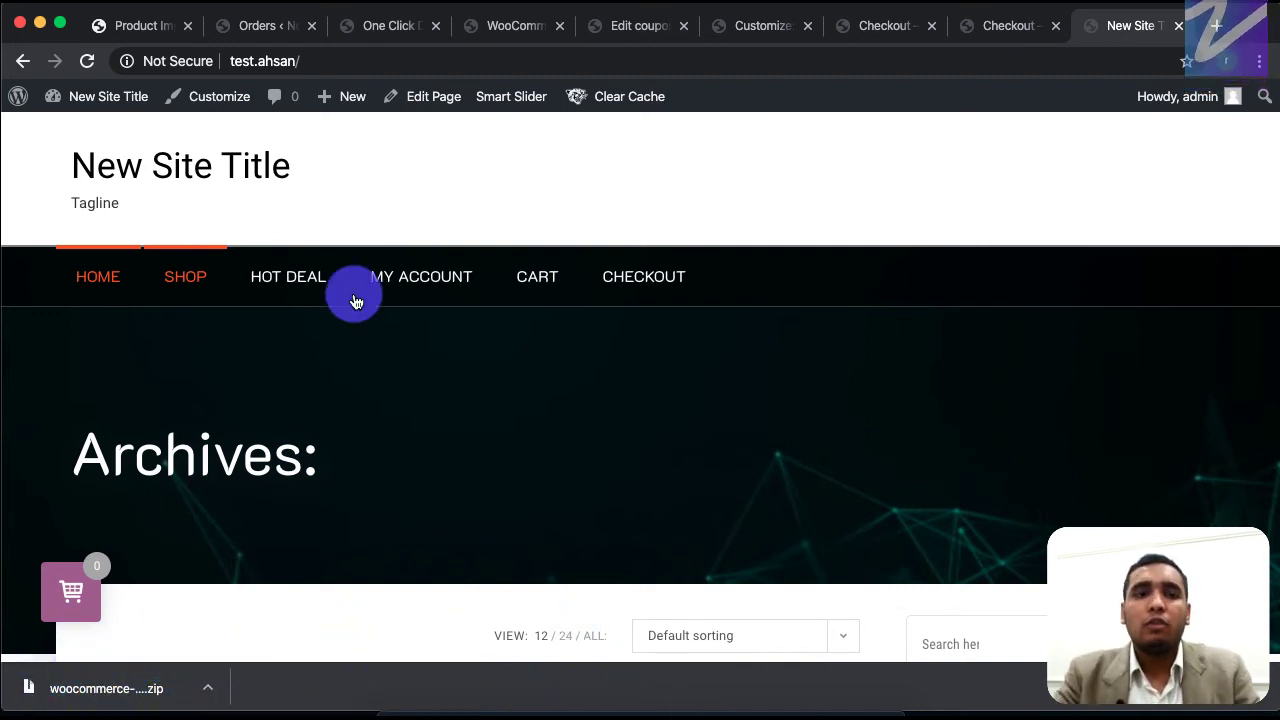
left_click(100, 26)
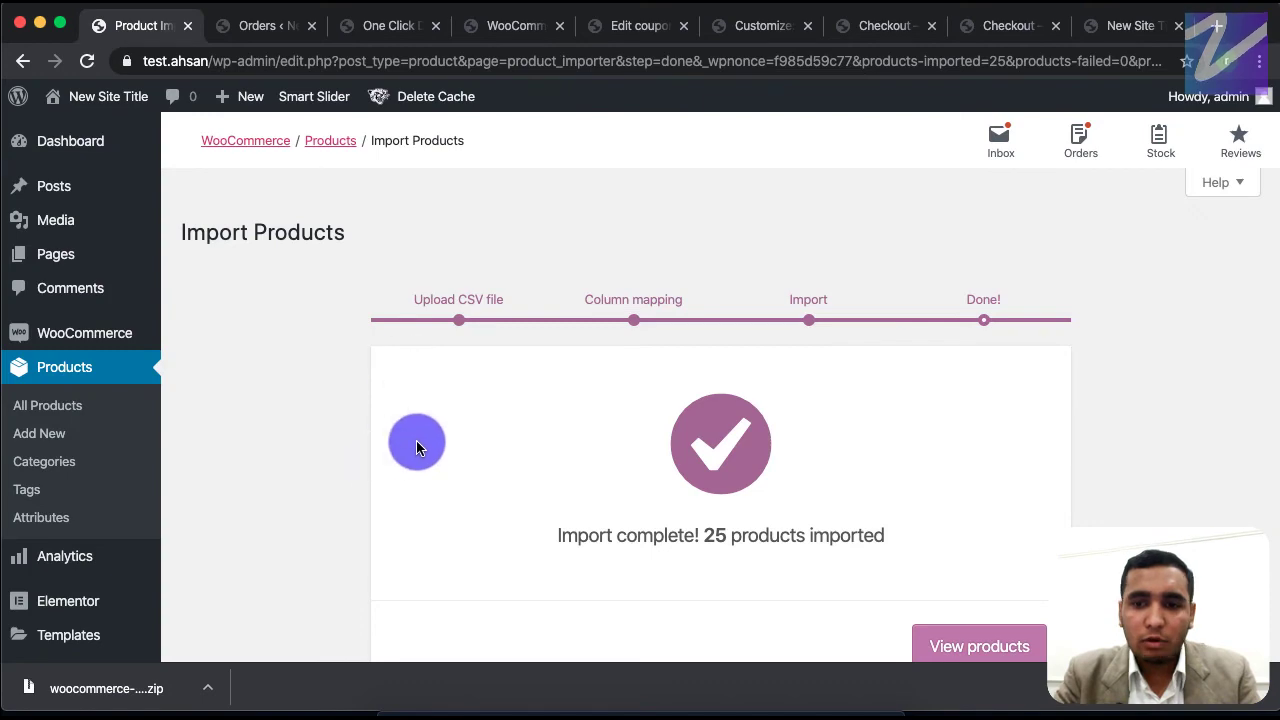
scroll(598, 540, "down", 3)
scroll(598, 540, "down", 2)
left_click(977, 247)
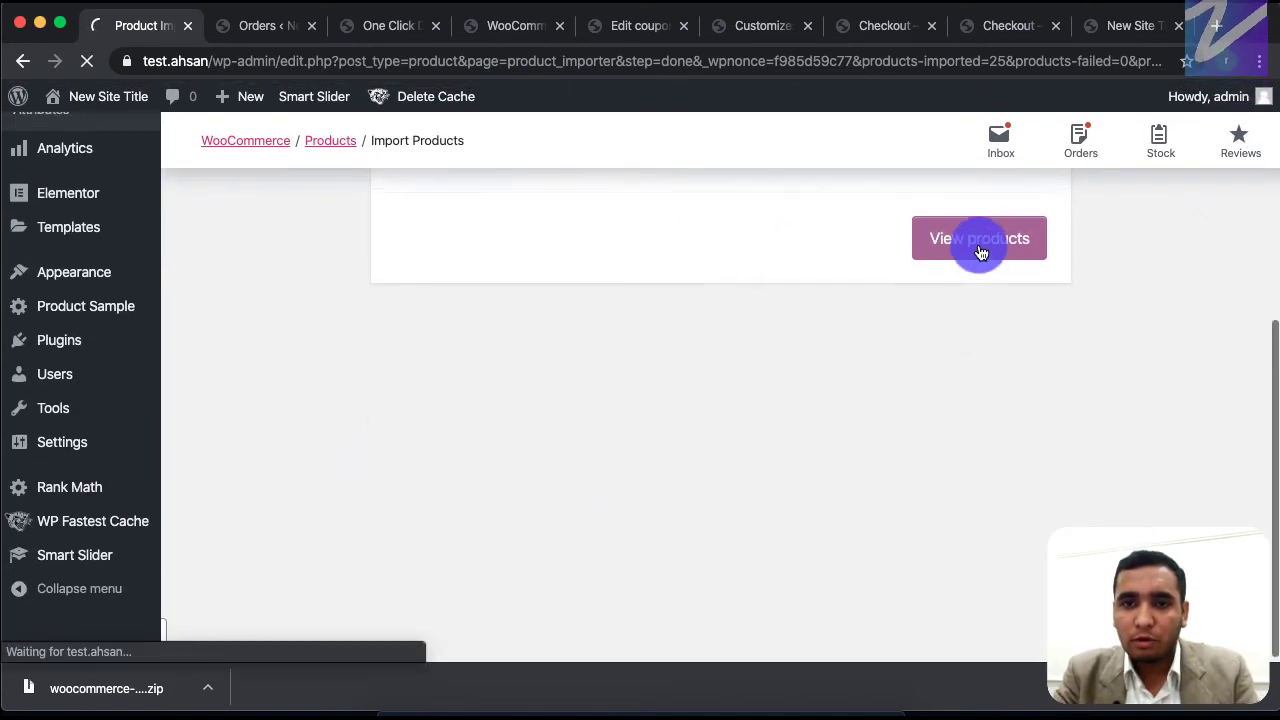